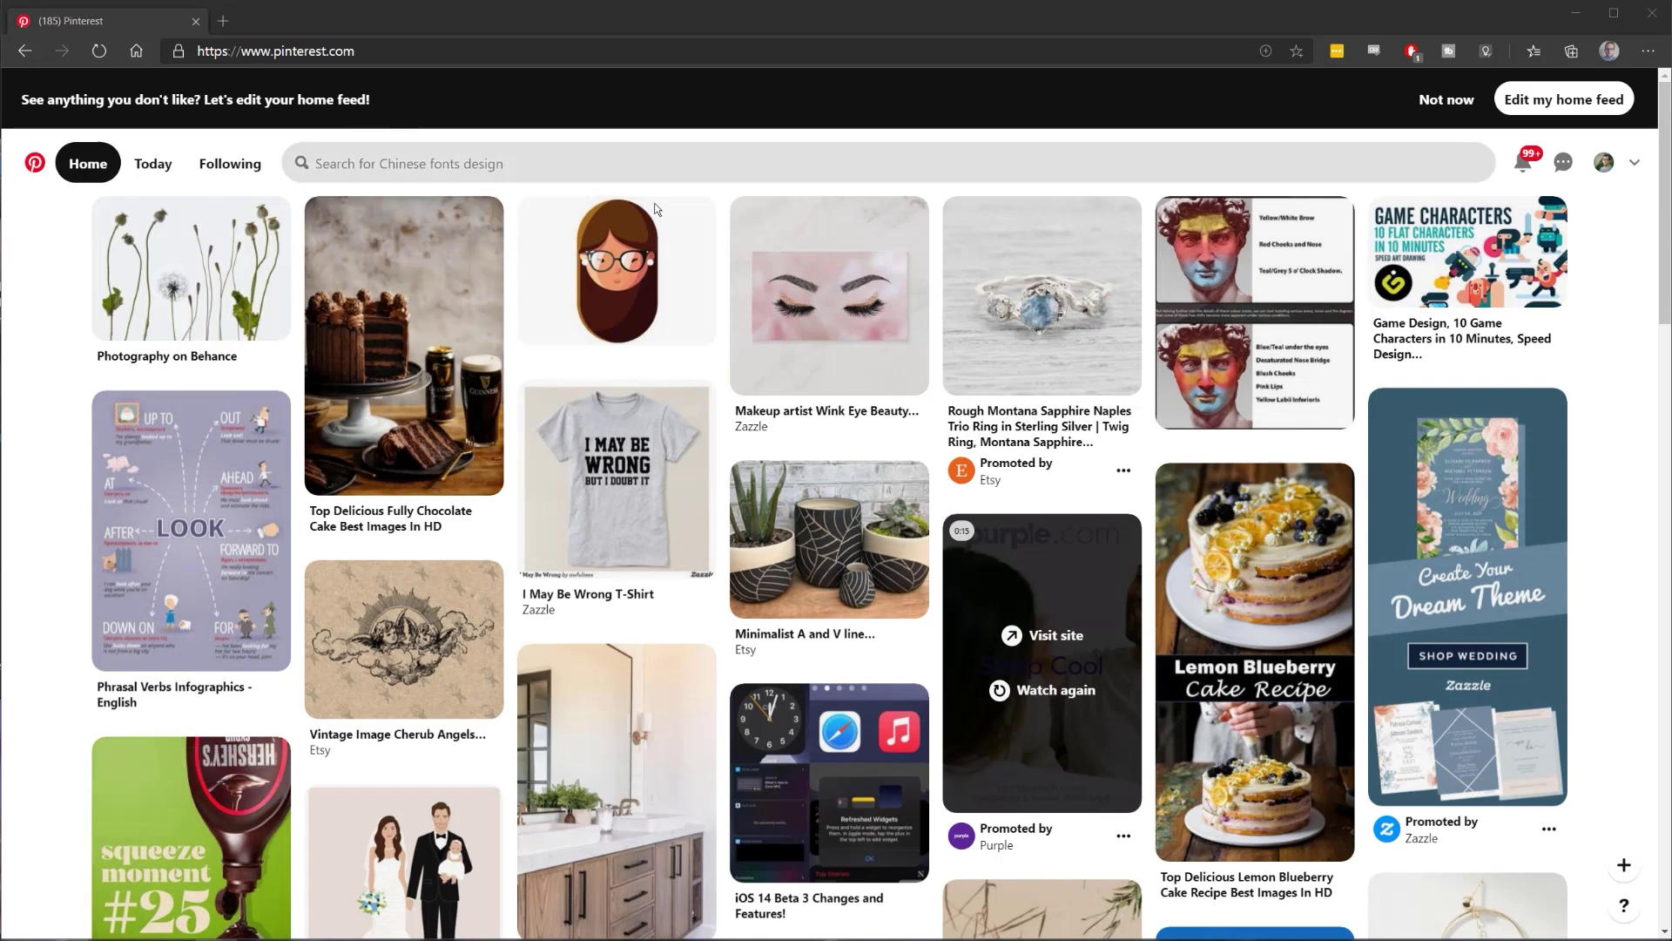
# Search Pinterest for 'cartoon mouth lip sync', open the VectorStock mouth-chart pin and copy its image.
pyautogui.moveTo(660, 210)
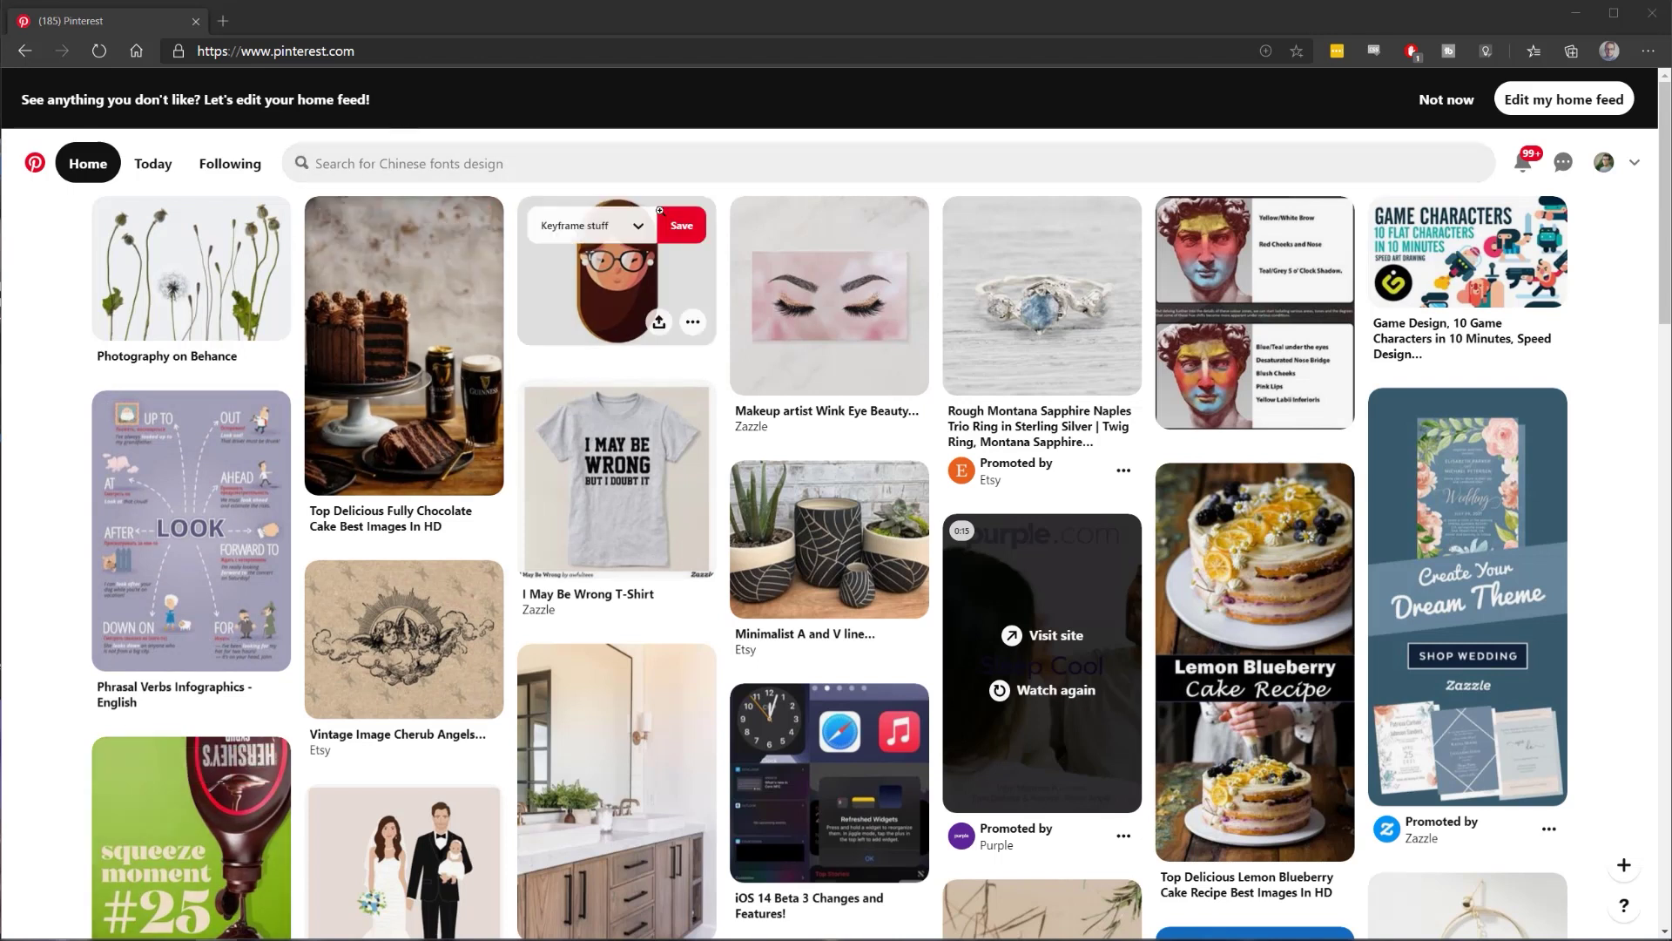
pyautogui.click(522, 178)
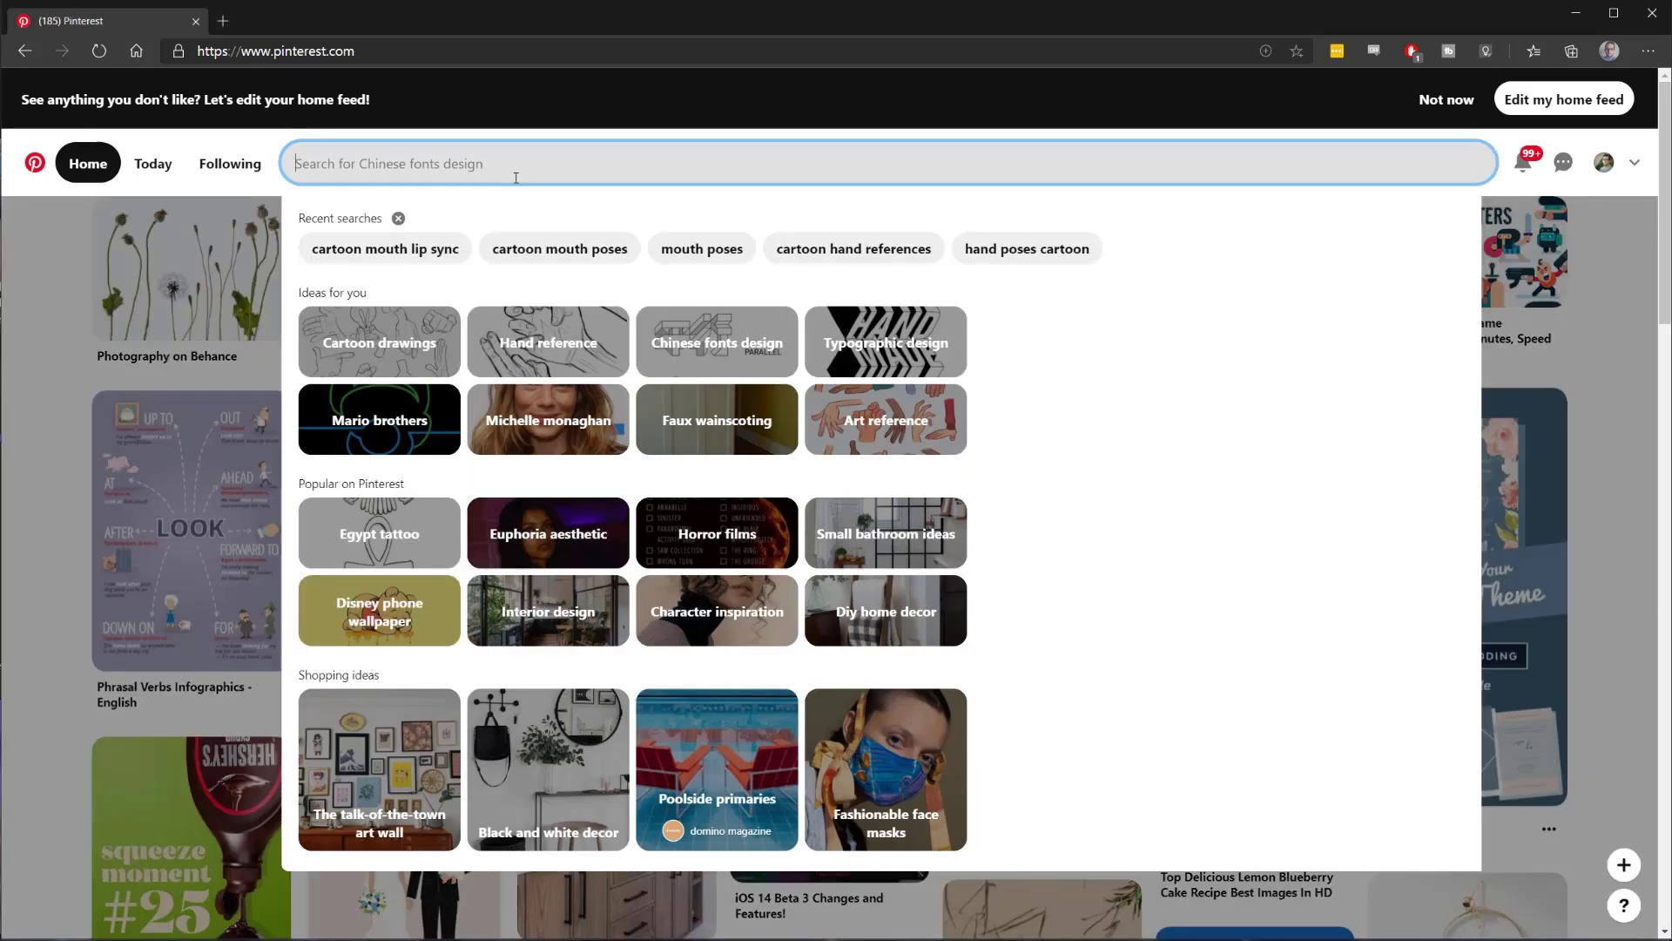
pyautogui.click(385, 248)
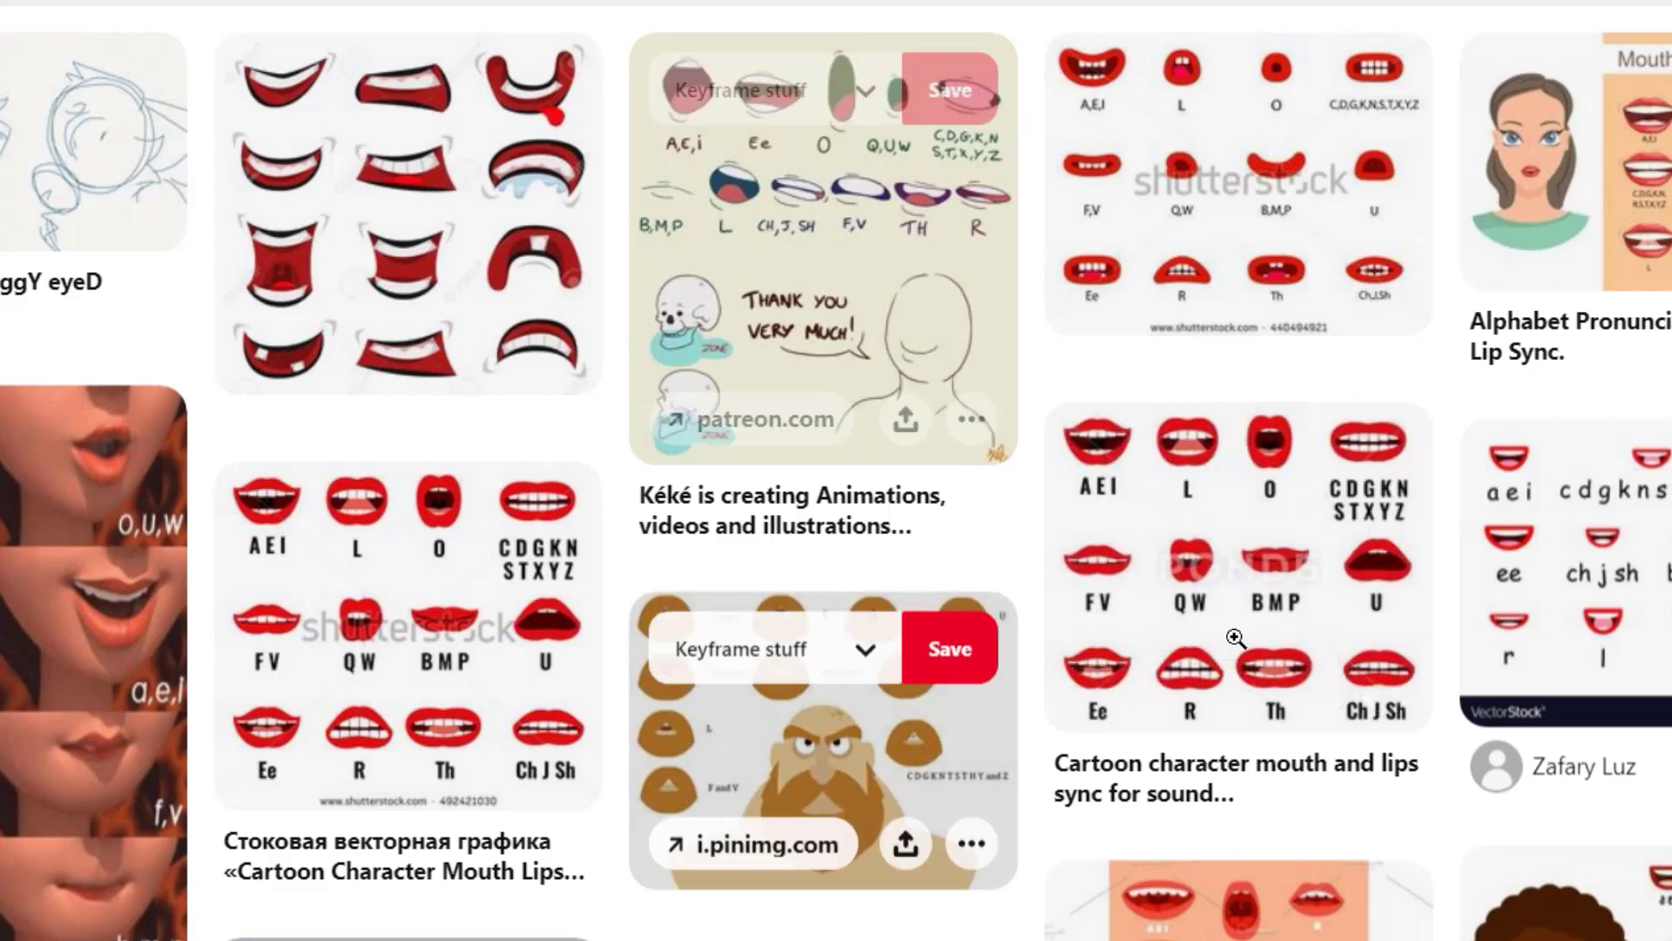
pyautogui.click(1568, 575)
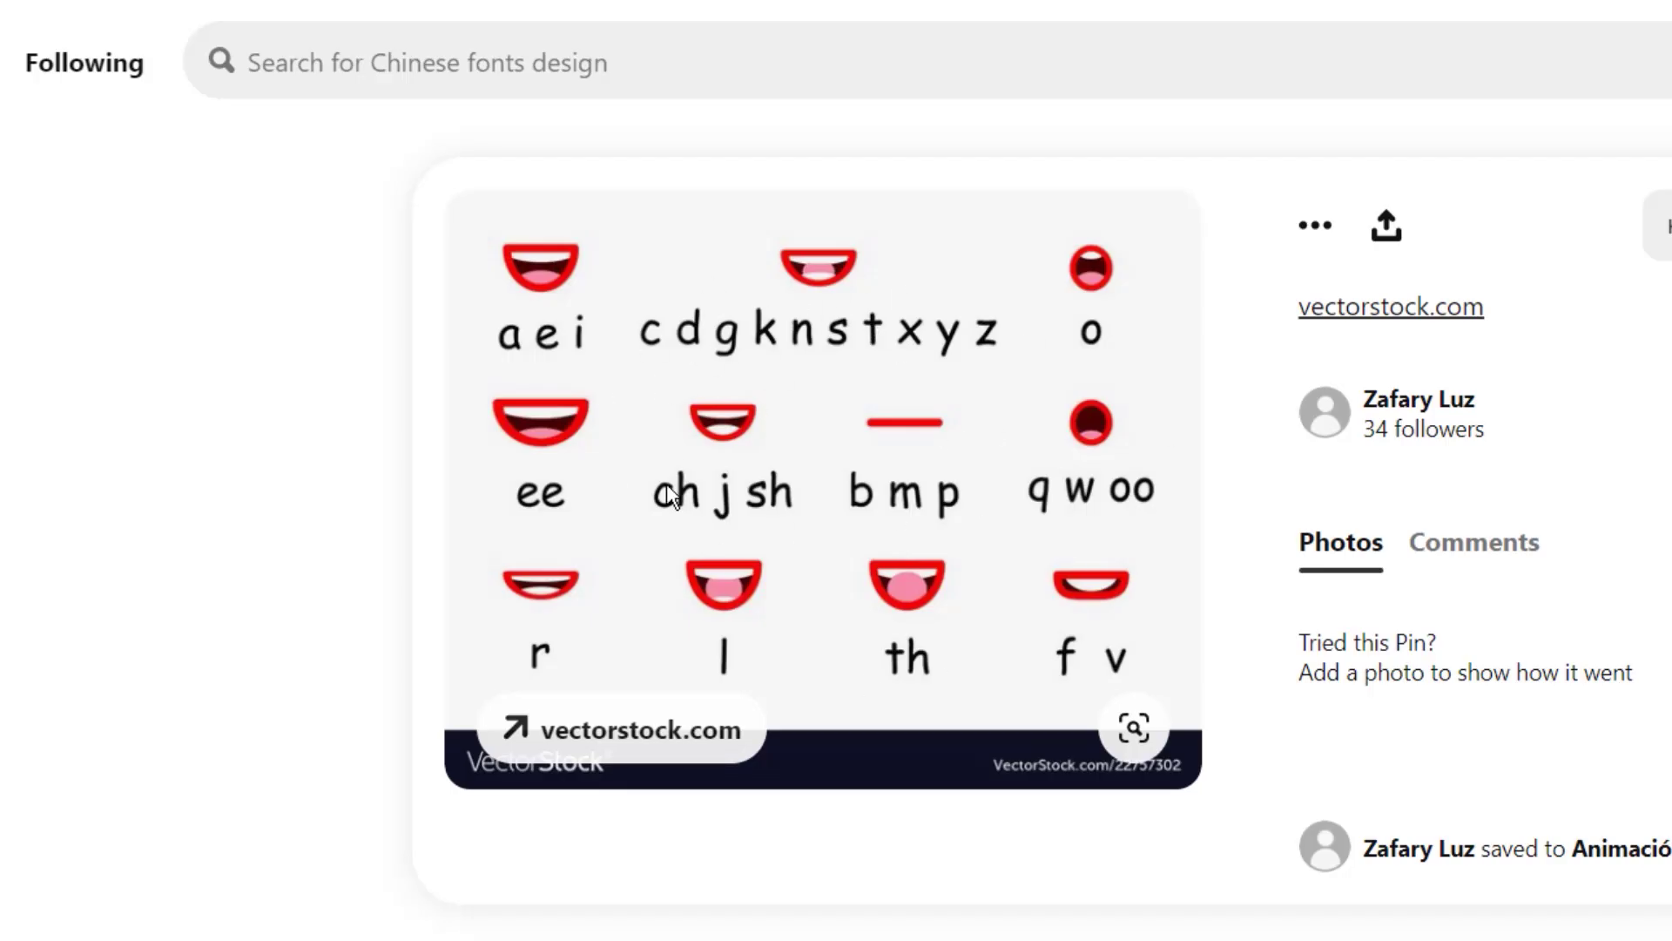
pyautogui.rightClick(773, 437)
pyautogui.click(881, 579)
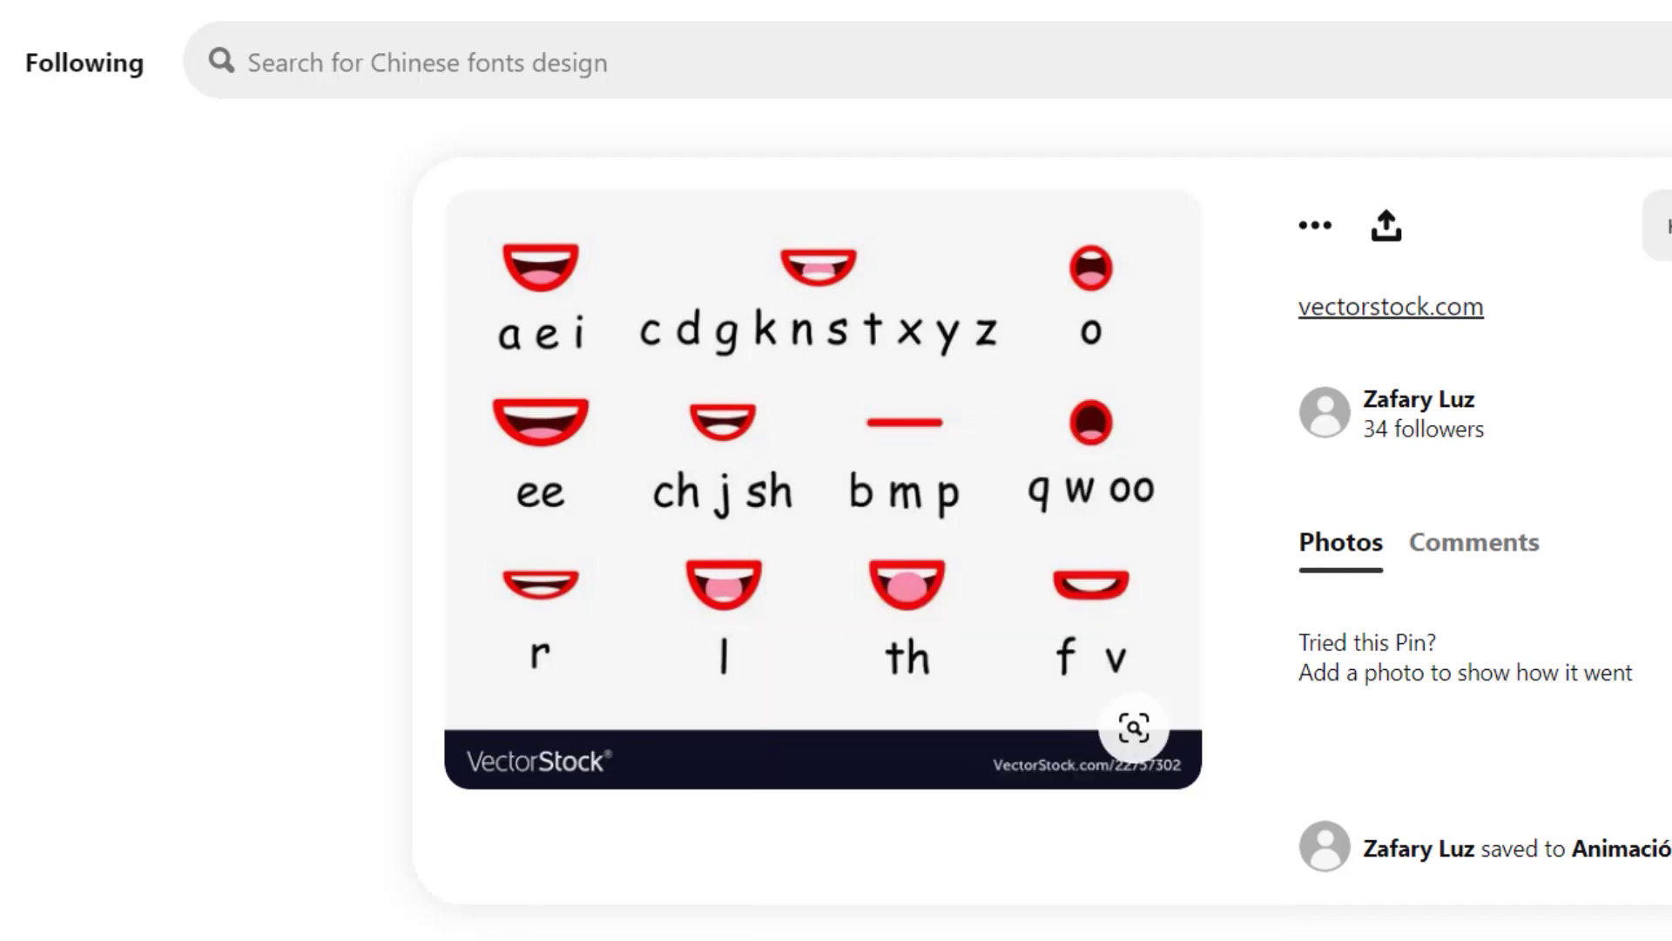
# Paste the mouth chart into Illustrator, move it toward the top-left beside the head and shrink it.
pyautogui.hotkey('alt', 'Tab')
pyautogui.rightClick(415, 341)
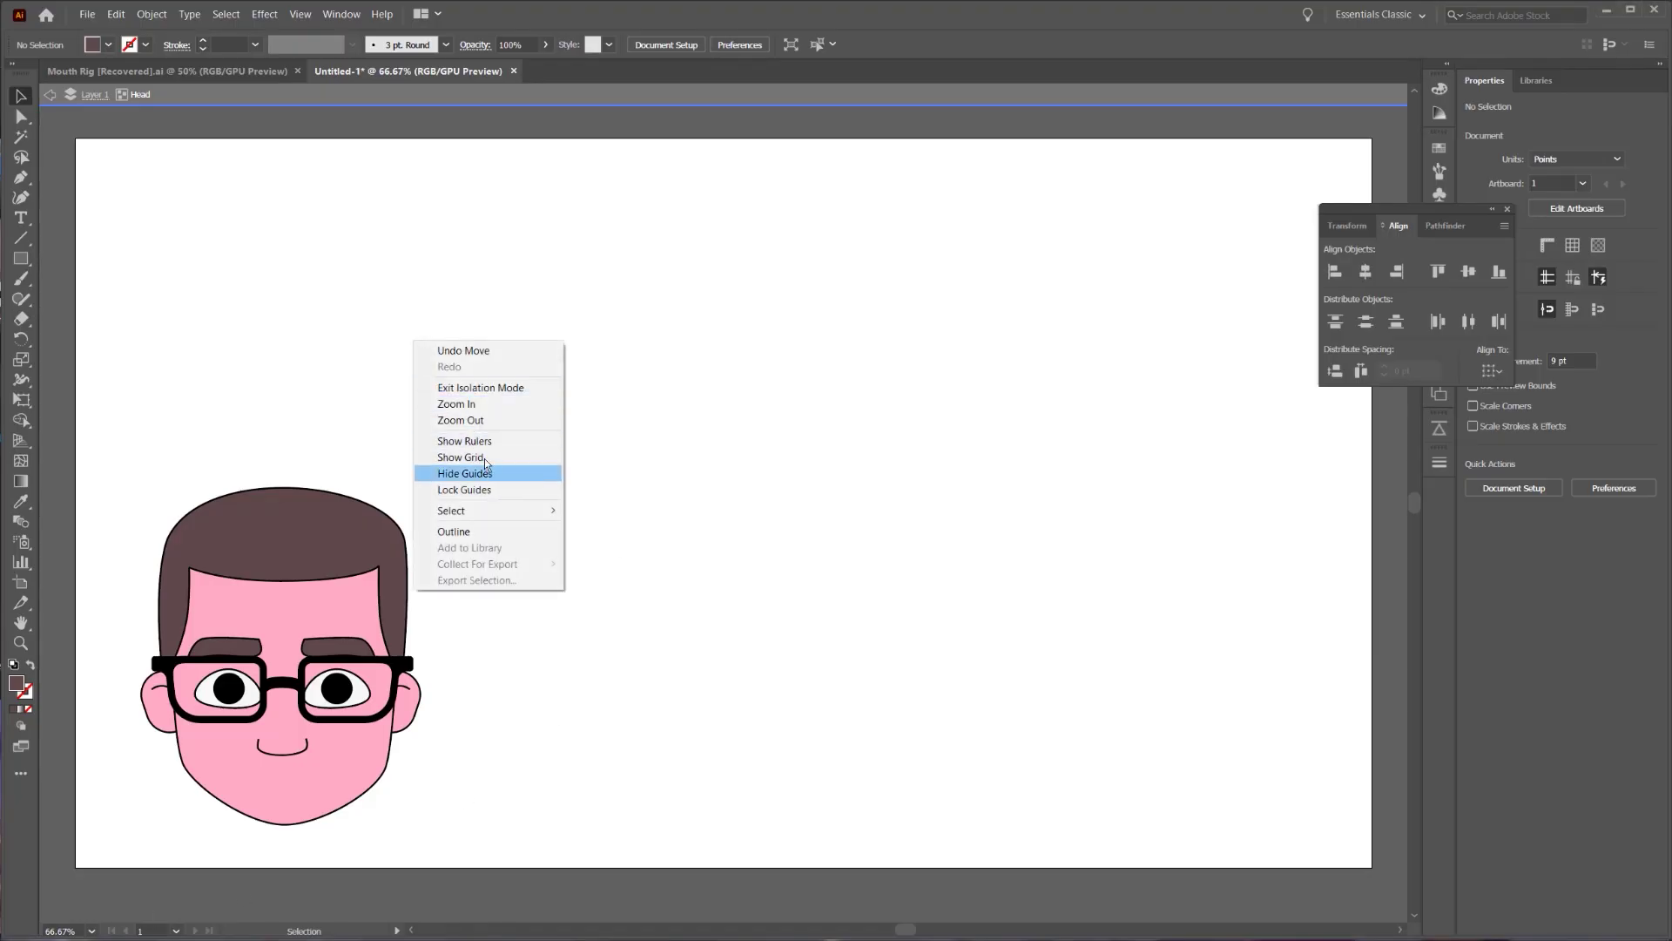
pyautogui.click(116, 14)
pyautogui.click(131, 103)
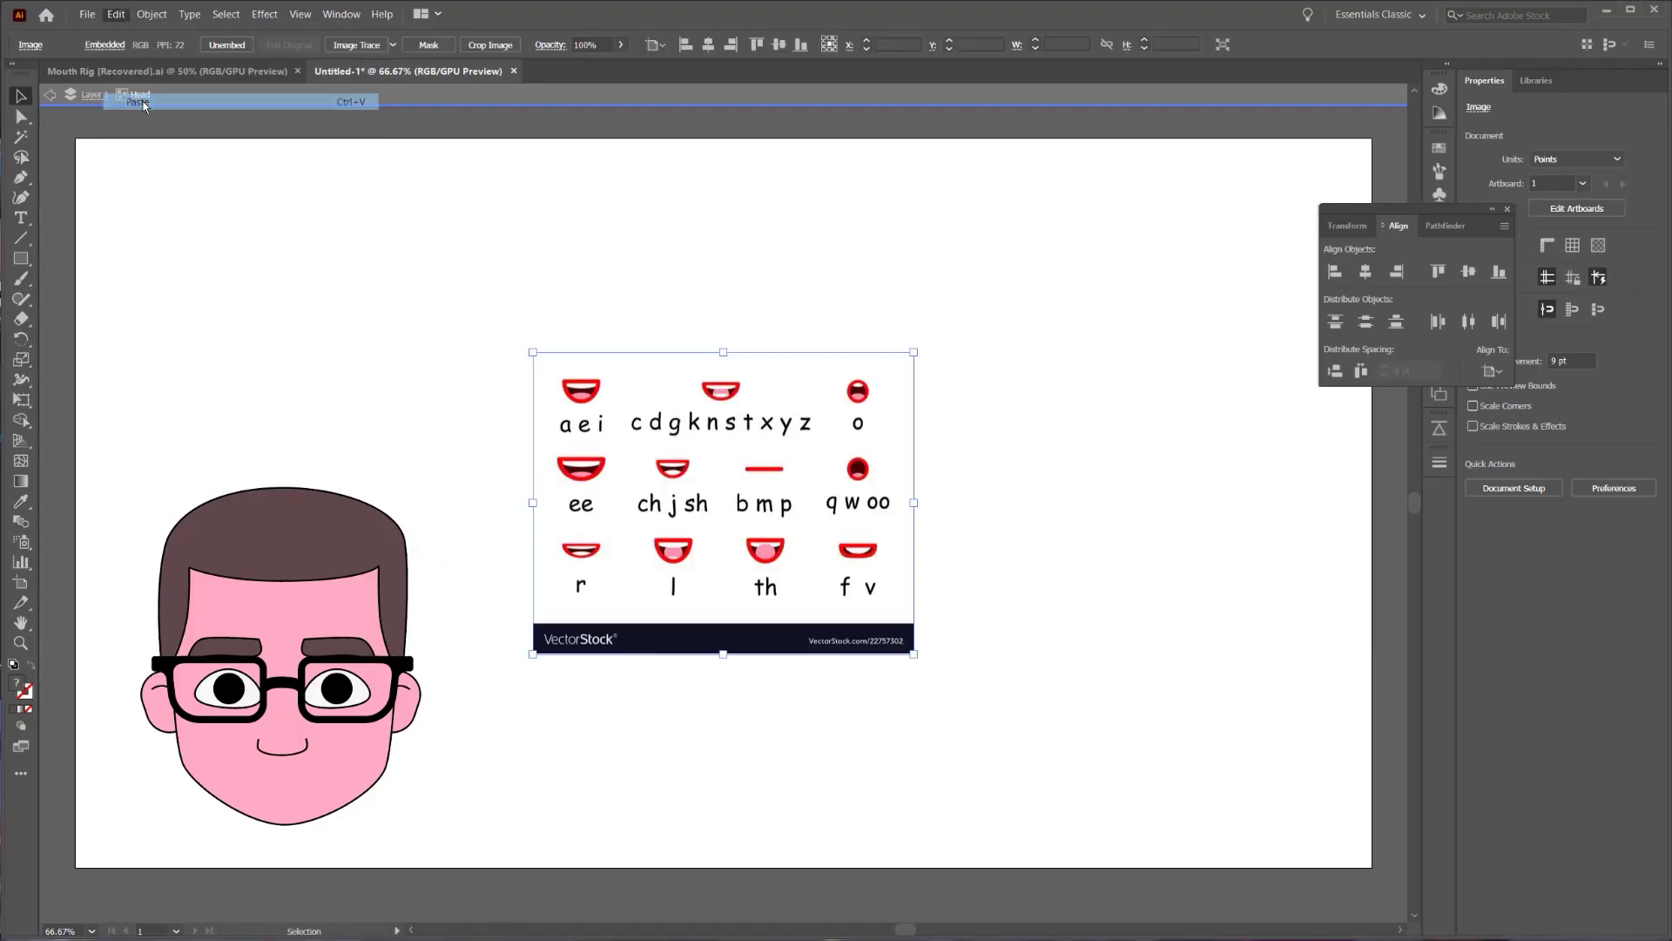
pyautogui.moveTo(651, 486); pyautogui.dragTo(310, 303)
pyautogui.moveTo(515, 456); pyautogui.dragTo(456, 415)
pyautogui.click(631, 443)
pyautogui.scroll(1, 610, 503)
pyautogui.hscroll(1, 610, 503)
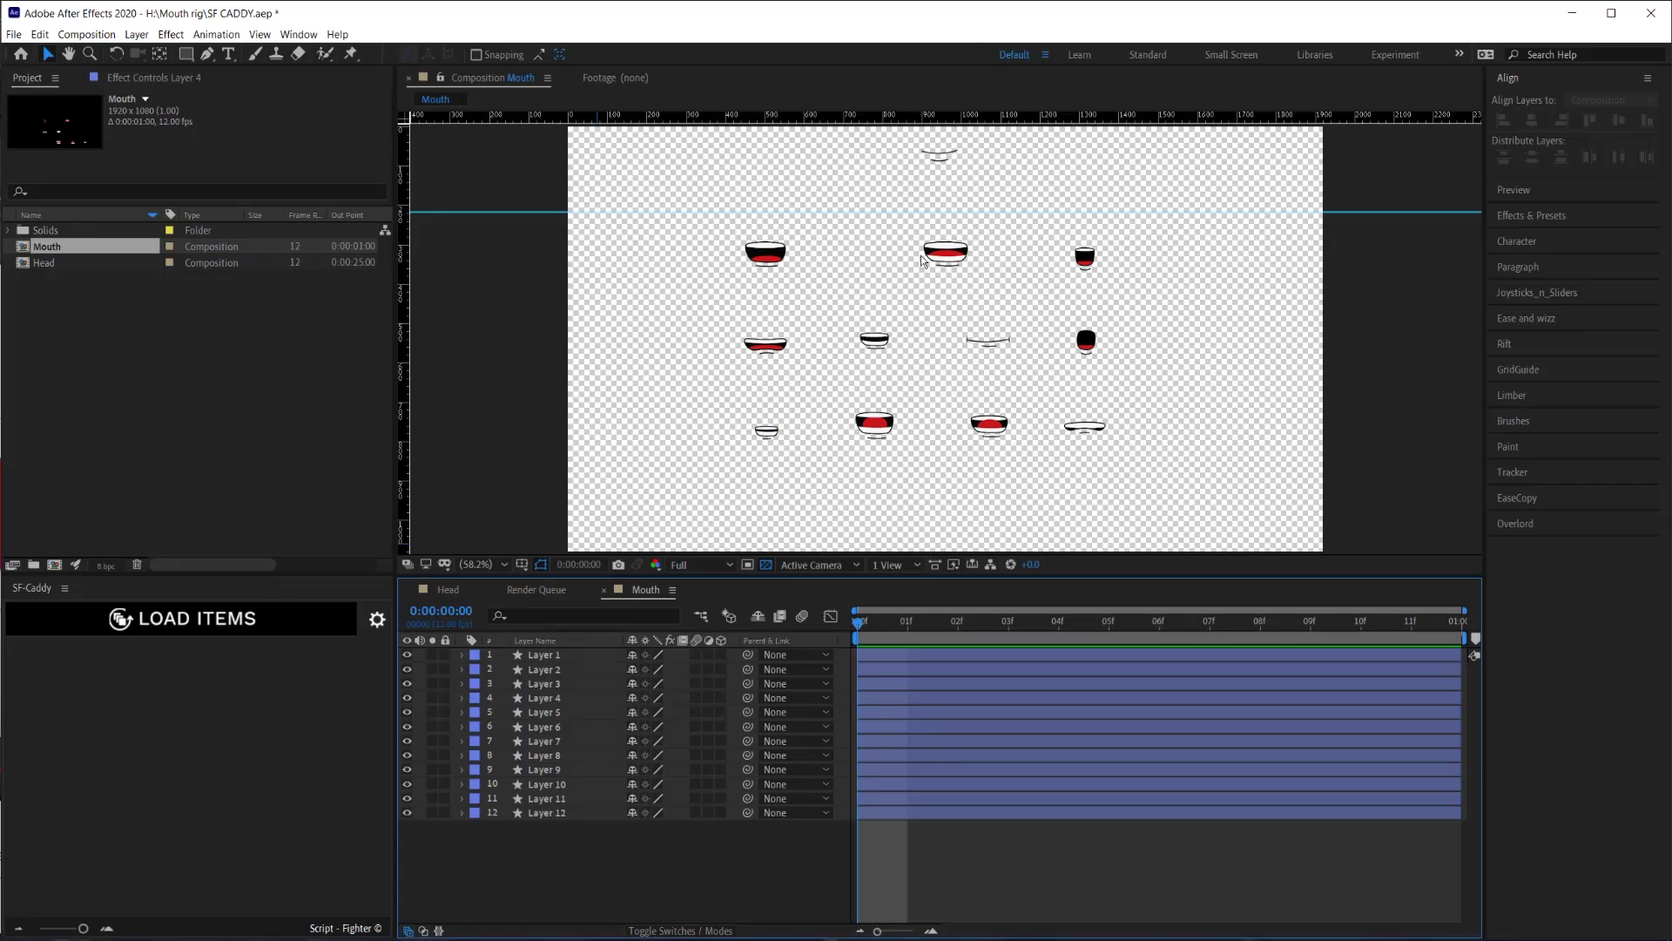
# Rename the first mouth layers Neutral, A e i and c d g k n s t x y z.
pyautogui.click(544, 654)
pyautogui.keyDown('shift'); pyautogui.click(557, 812); pyautogui.keyUp('shift')
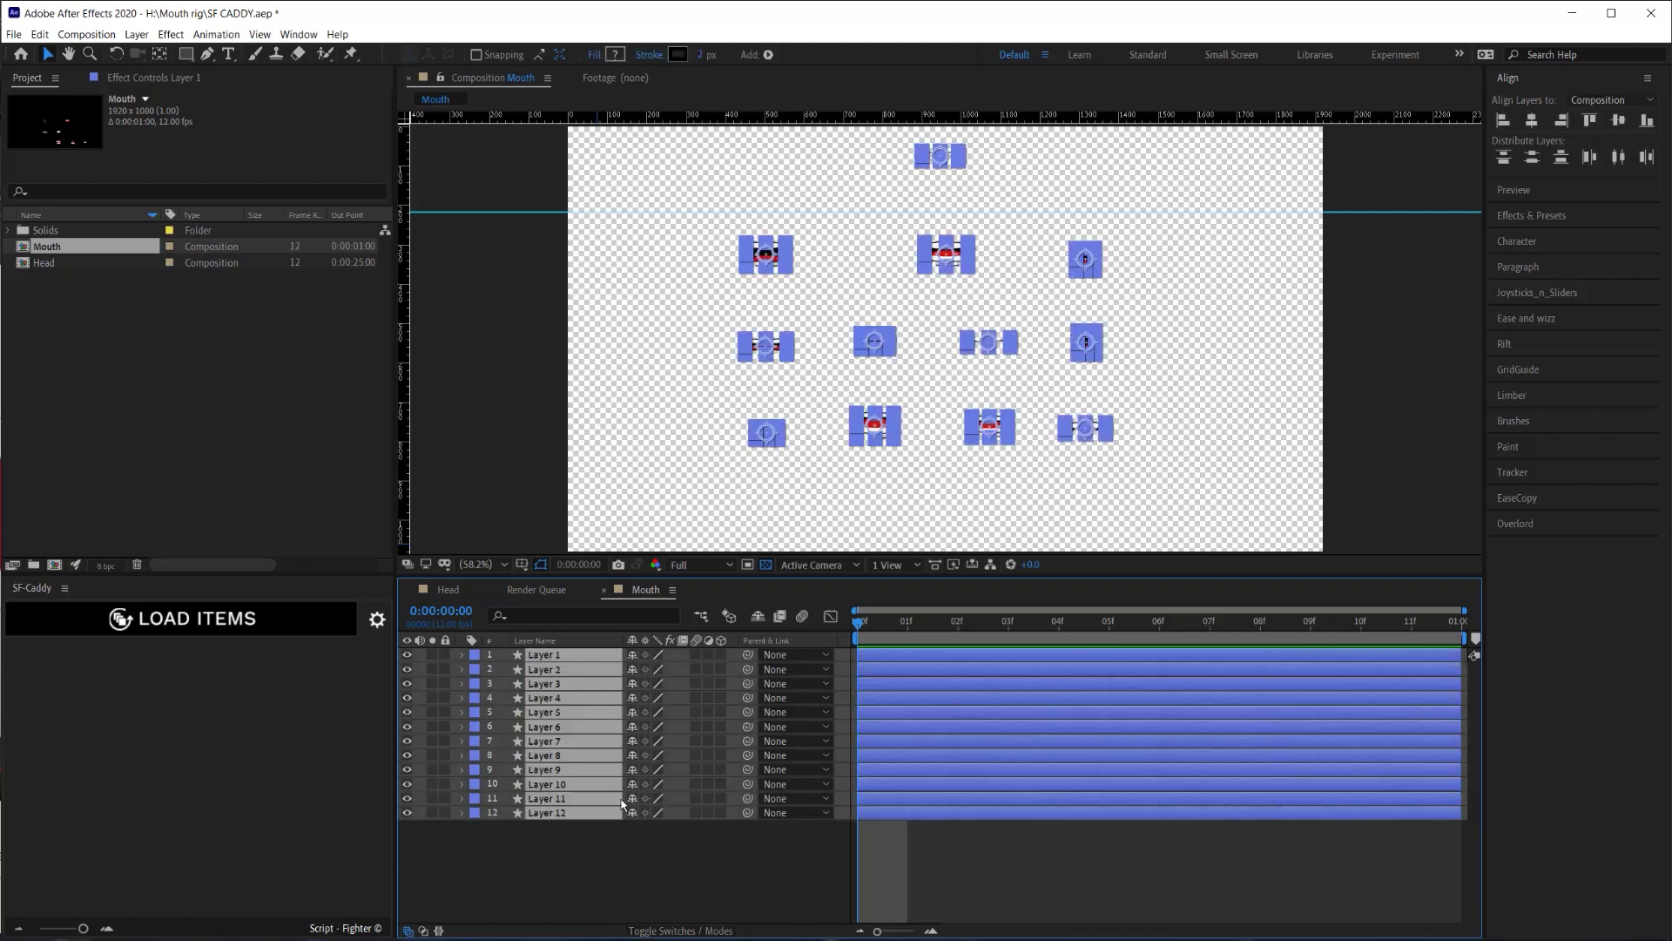
pyautogui.click(543, 858)
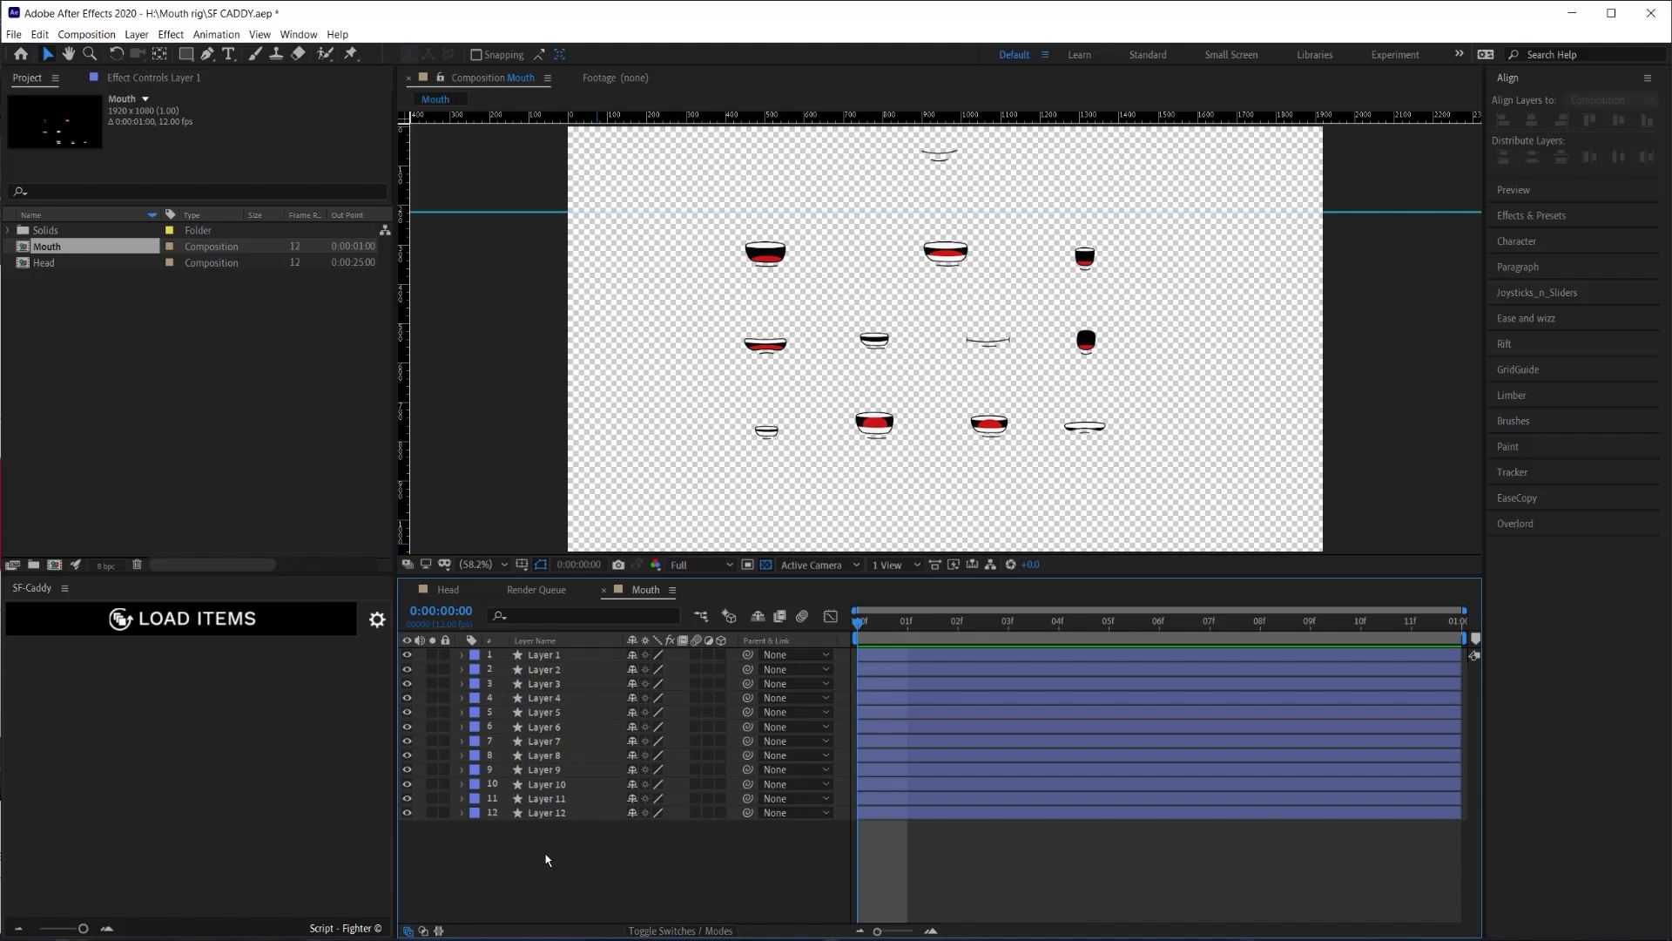
pyautogui.click(555, 657)
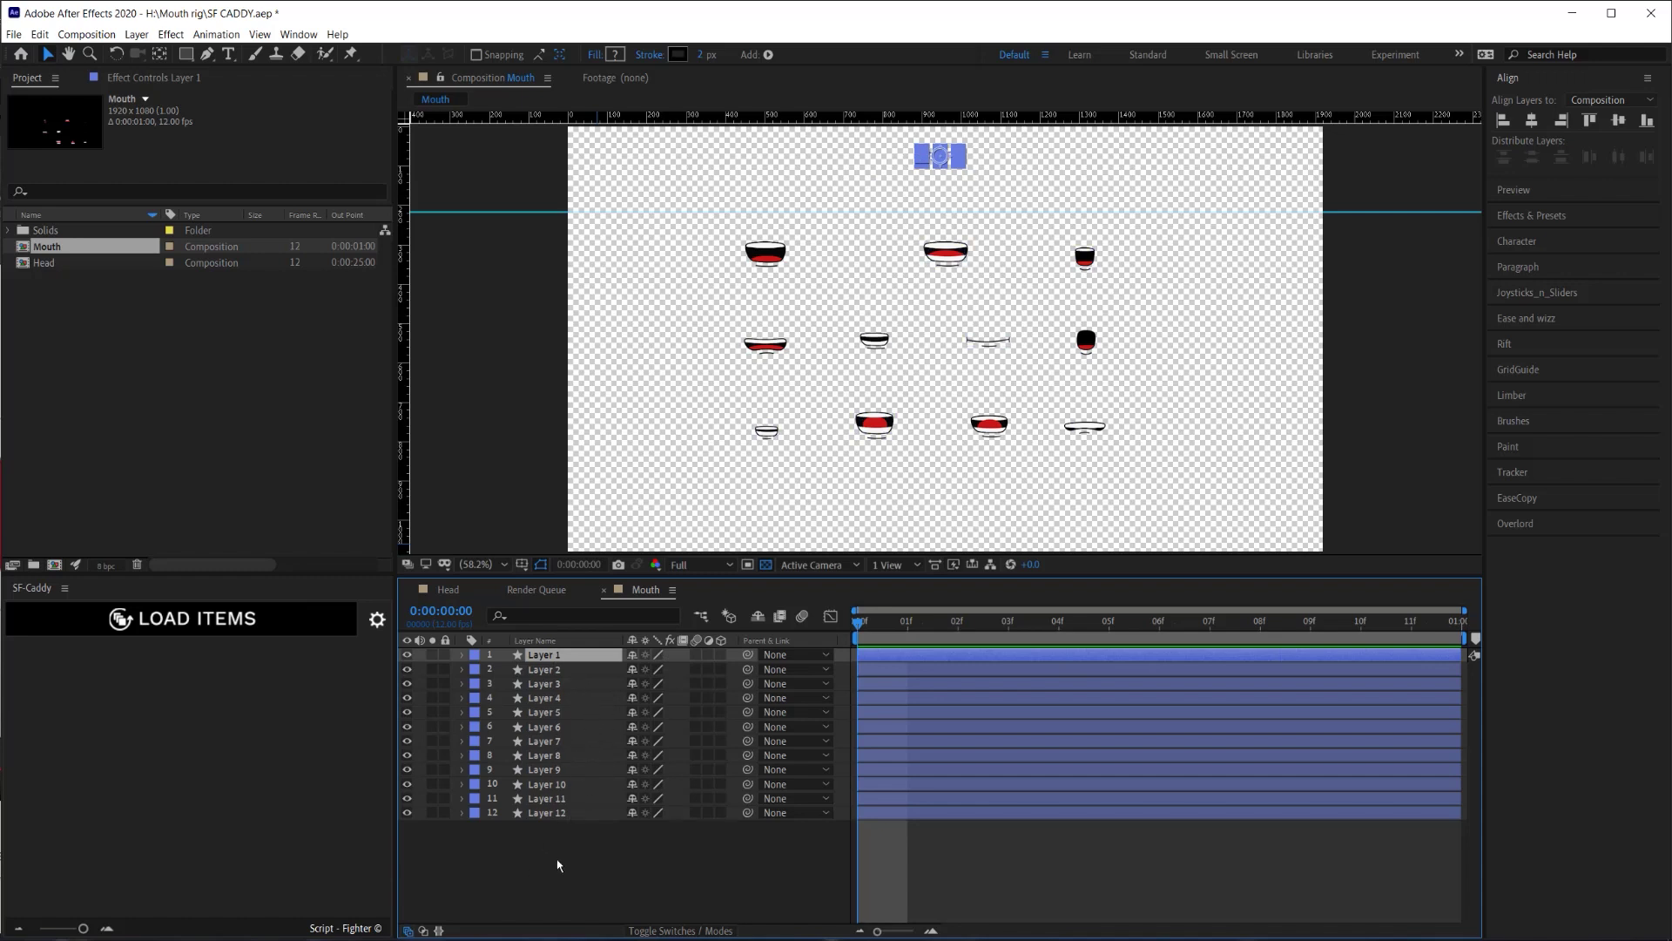
pyautogui.press('Return')
pyautogui.write('NeutralA e i')
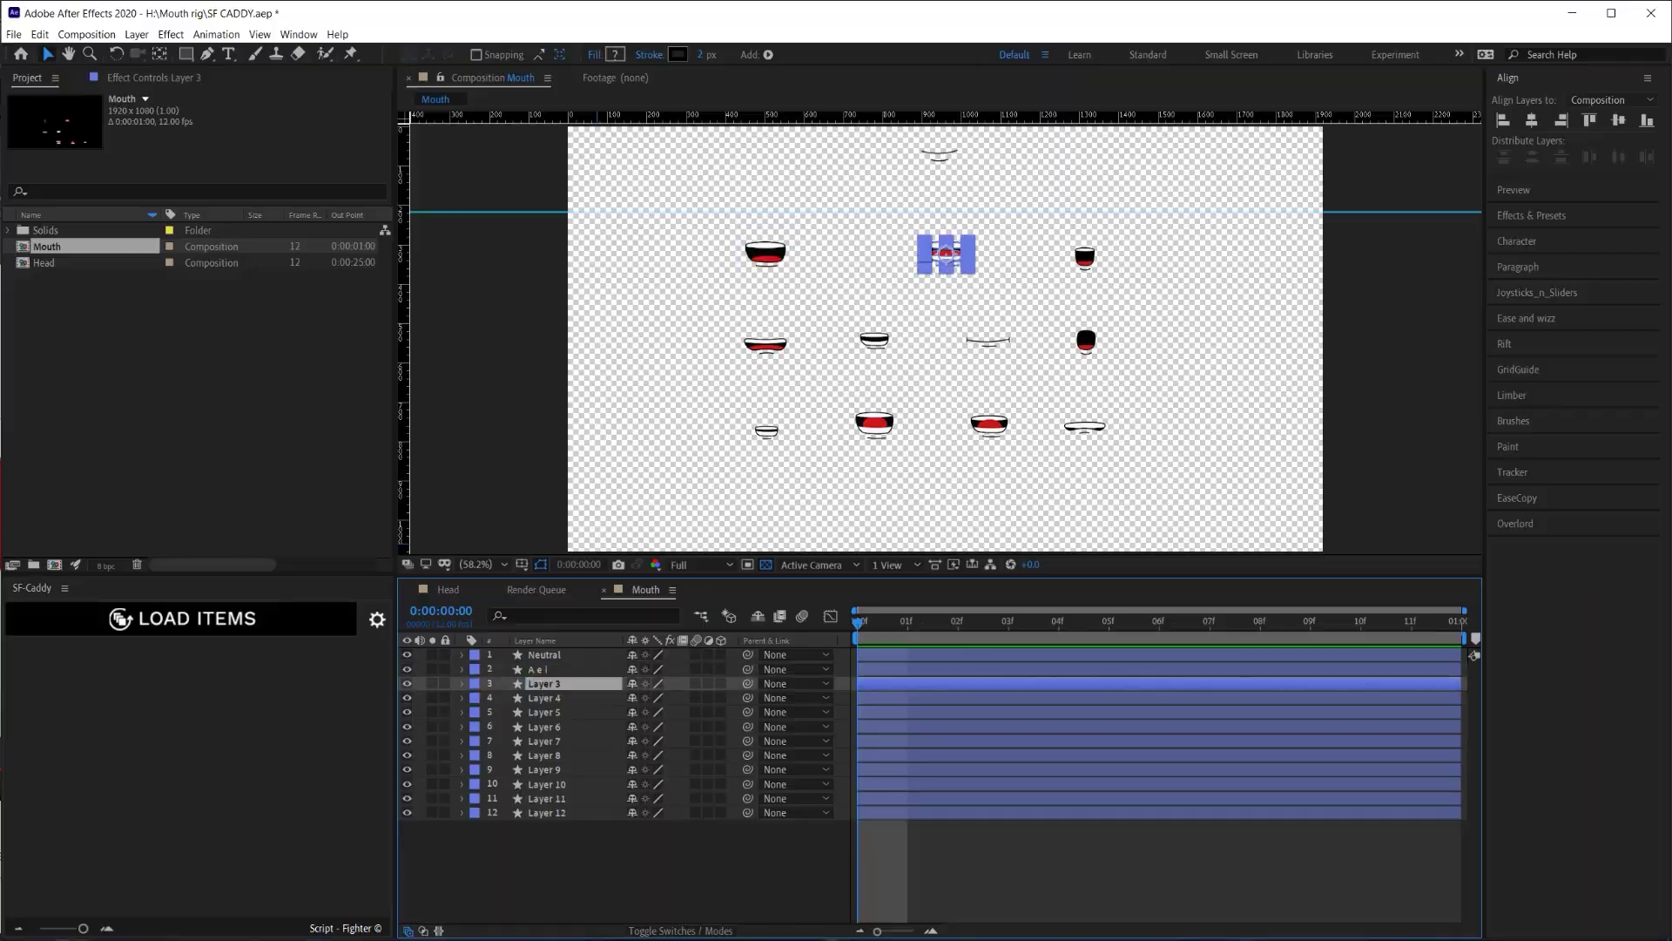
pyautogui.hotkey('alt', 'Tab')
pyautogui.hotkey('alt', 'Tab')
pyautogui.write('c d g k n s t x y z')
# Rename the remaining layers O, Ee, Ch j Sh, B M P, Q w oo, R, L, The and F V.
pyautogui.click(557, 697)
pyautogui.press('Return')
pyautogui.write('O')
pyautogui.press('Return')
pyautogui.write('Ee')
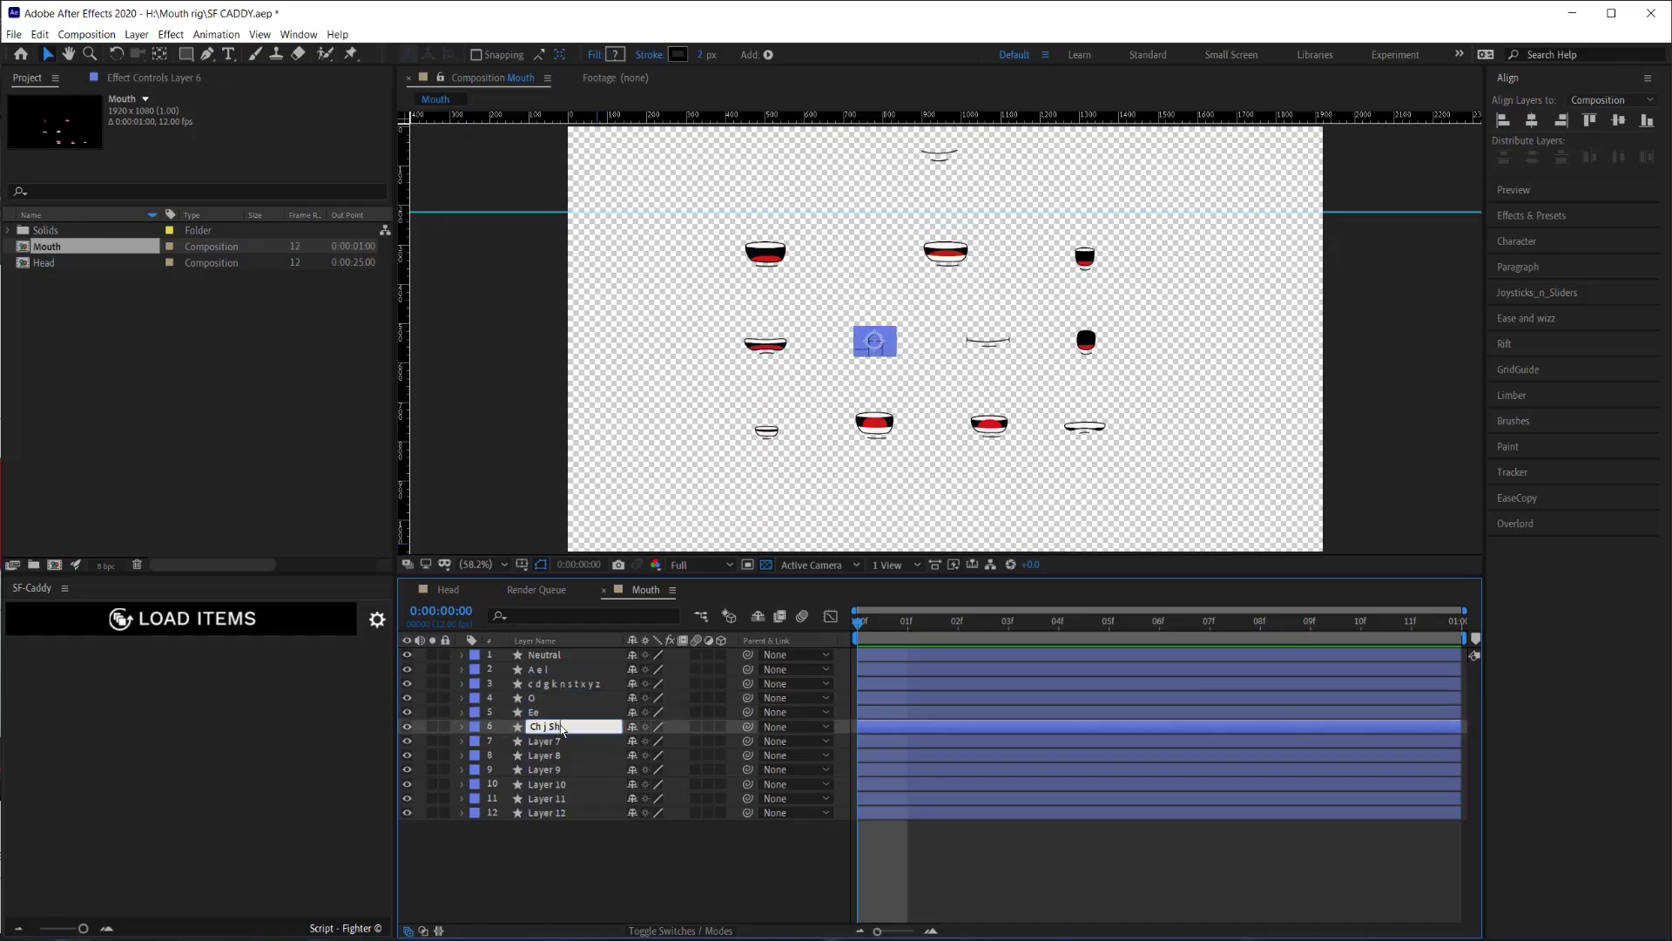
pyautogui.write('Ch j ShB M P')
pyautogui.click(575, 755)
pyautogui.write('Q w oo\tR\tL\tThe\tF V')
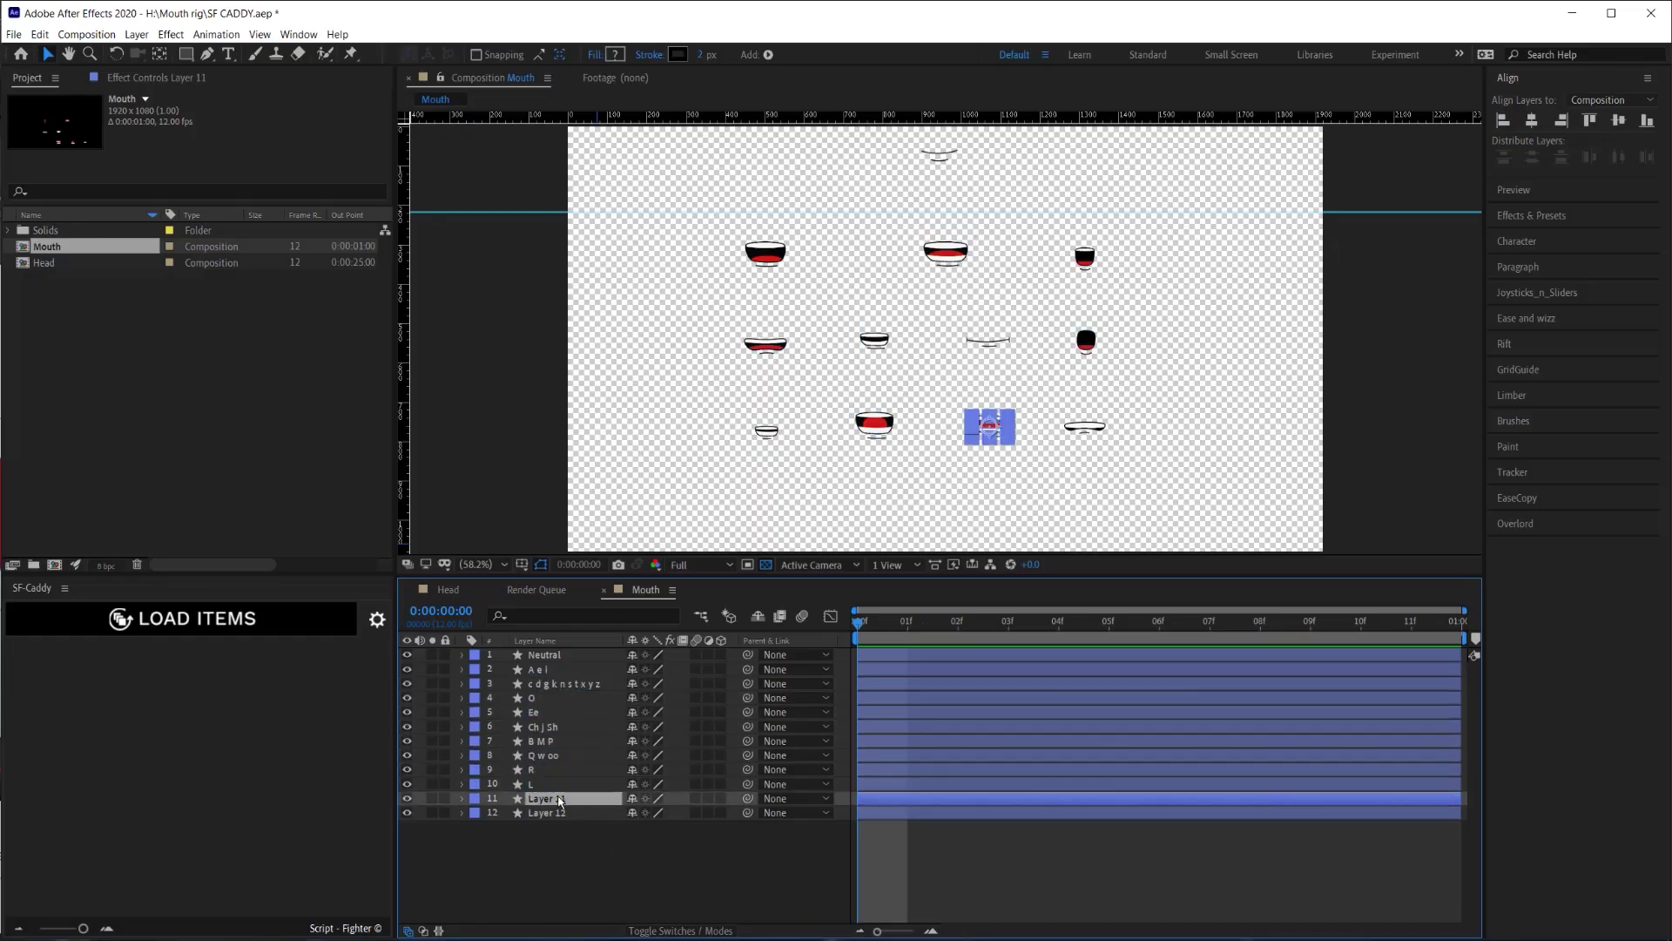
# Reselect all twelve renamed mouth layers, starting from Neutral.
pyautogui.click(586, 851)
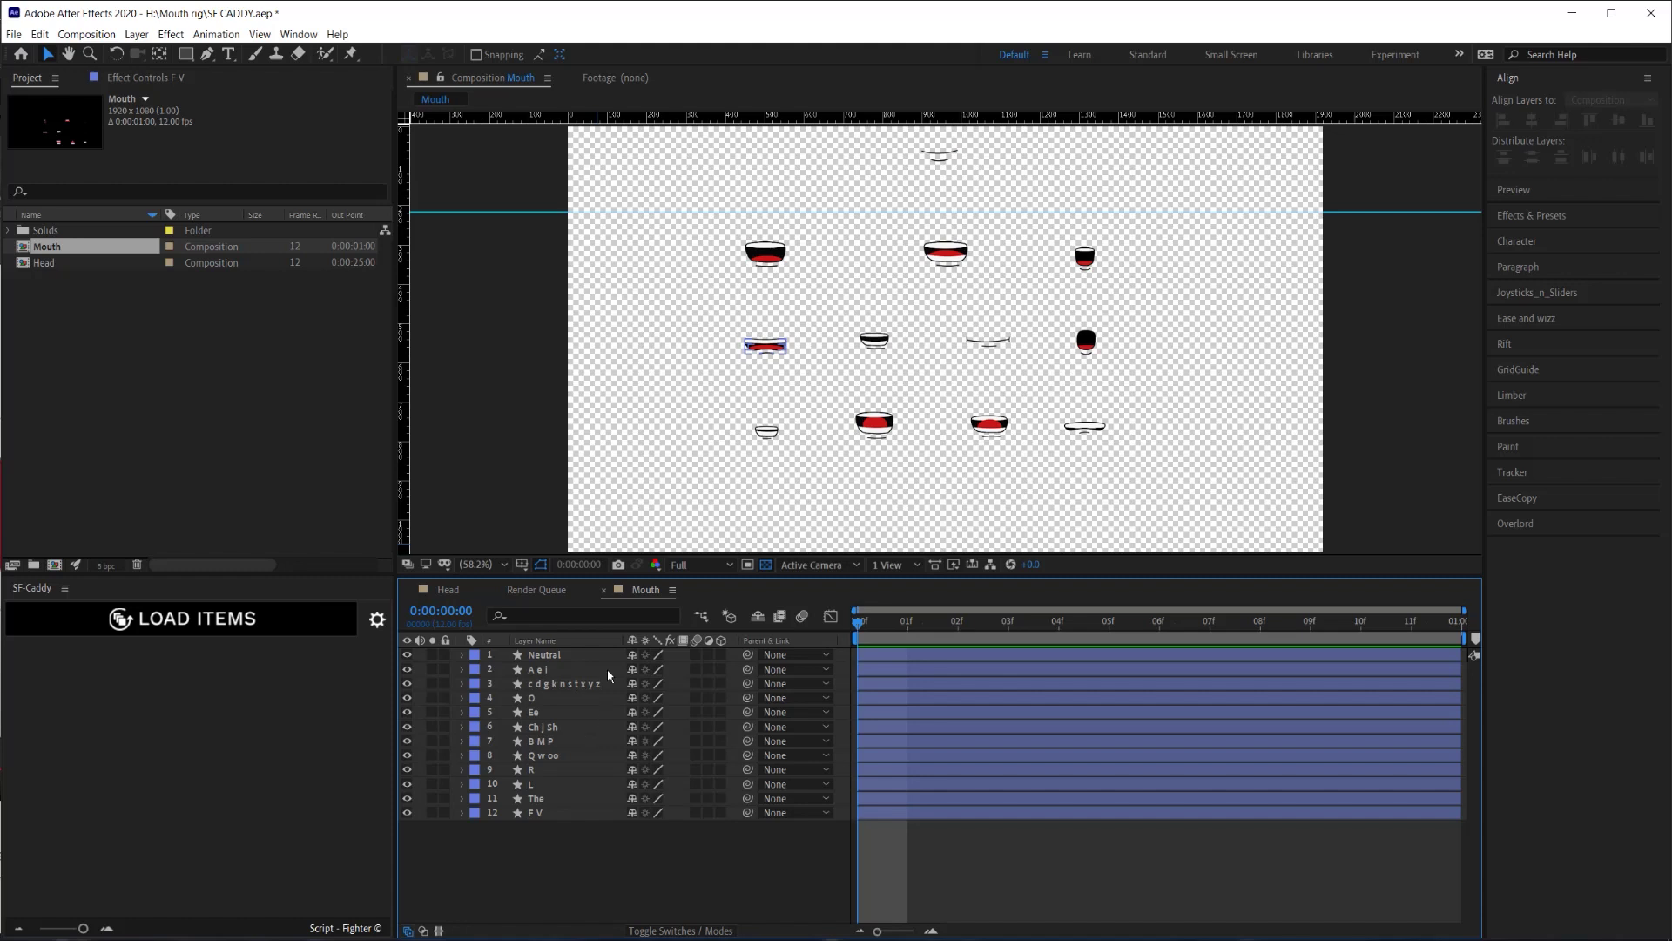
pyautogui.click(537, 660)
pyautogui.click(537, 662)
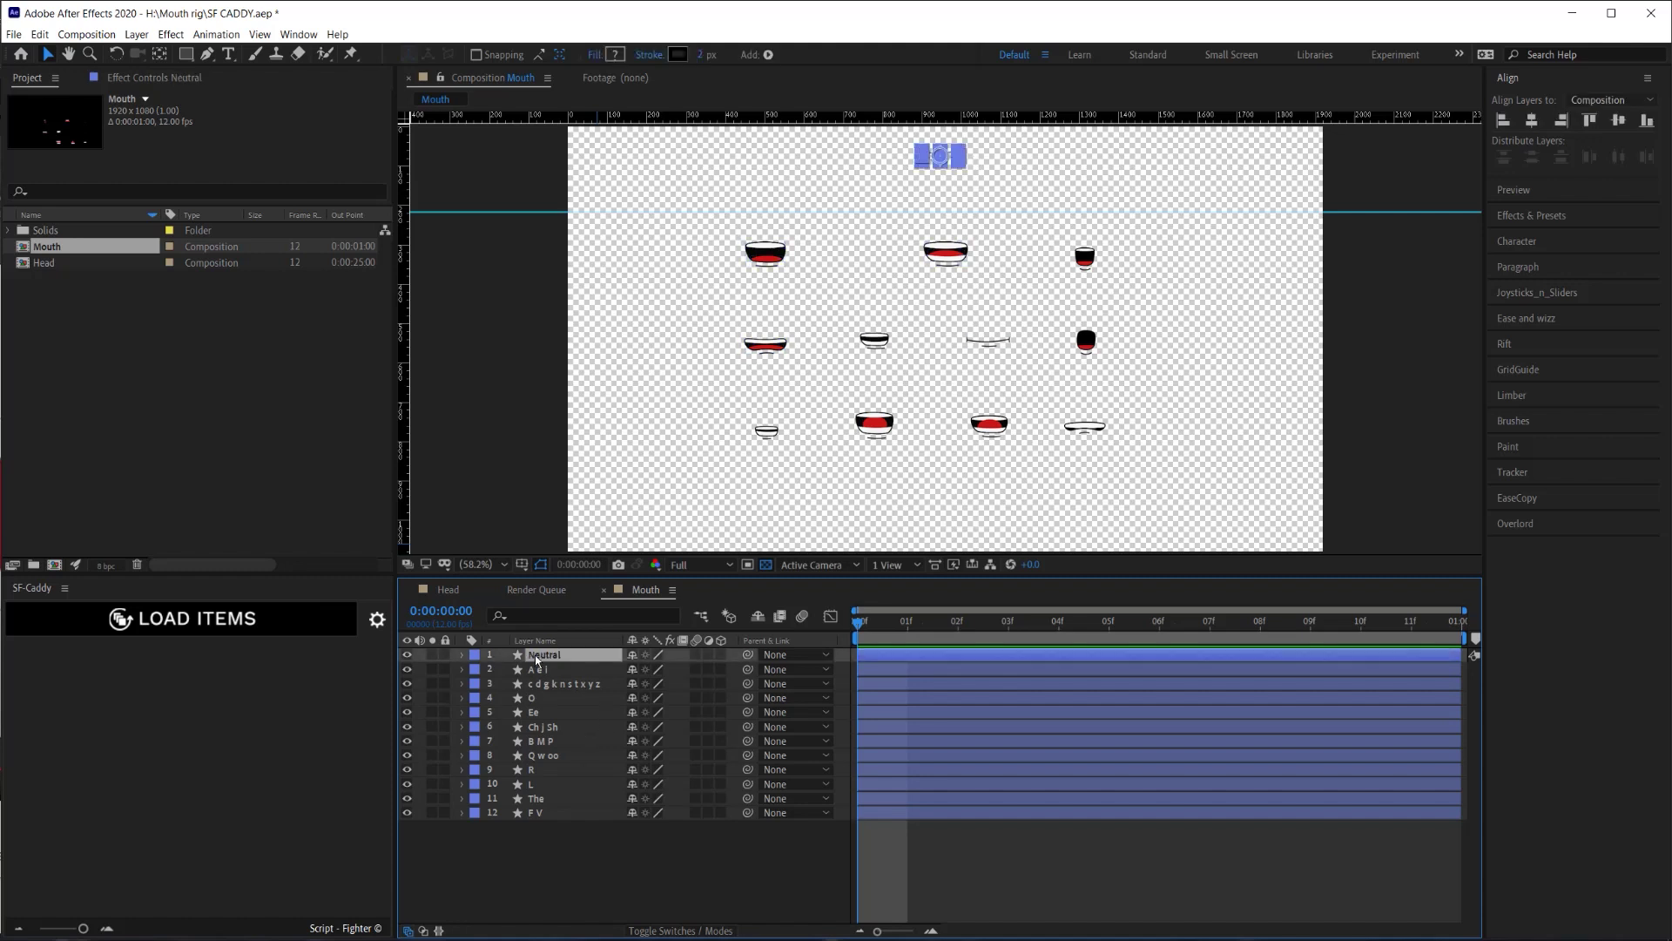
pyautogui.keyDown('shift'); pyautogui.click(547, 814); pyautogui.keyUp('shift')
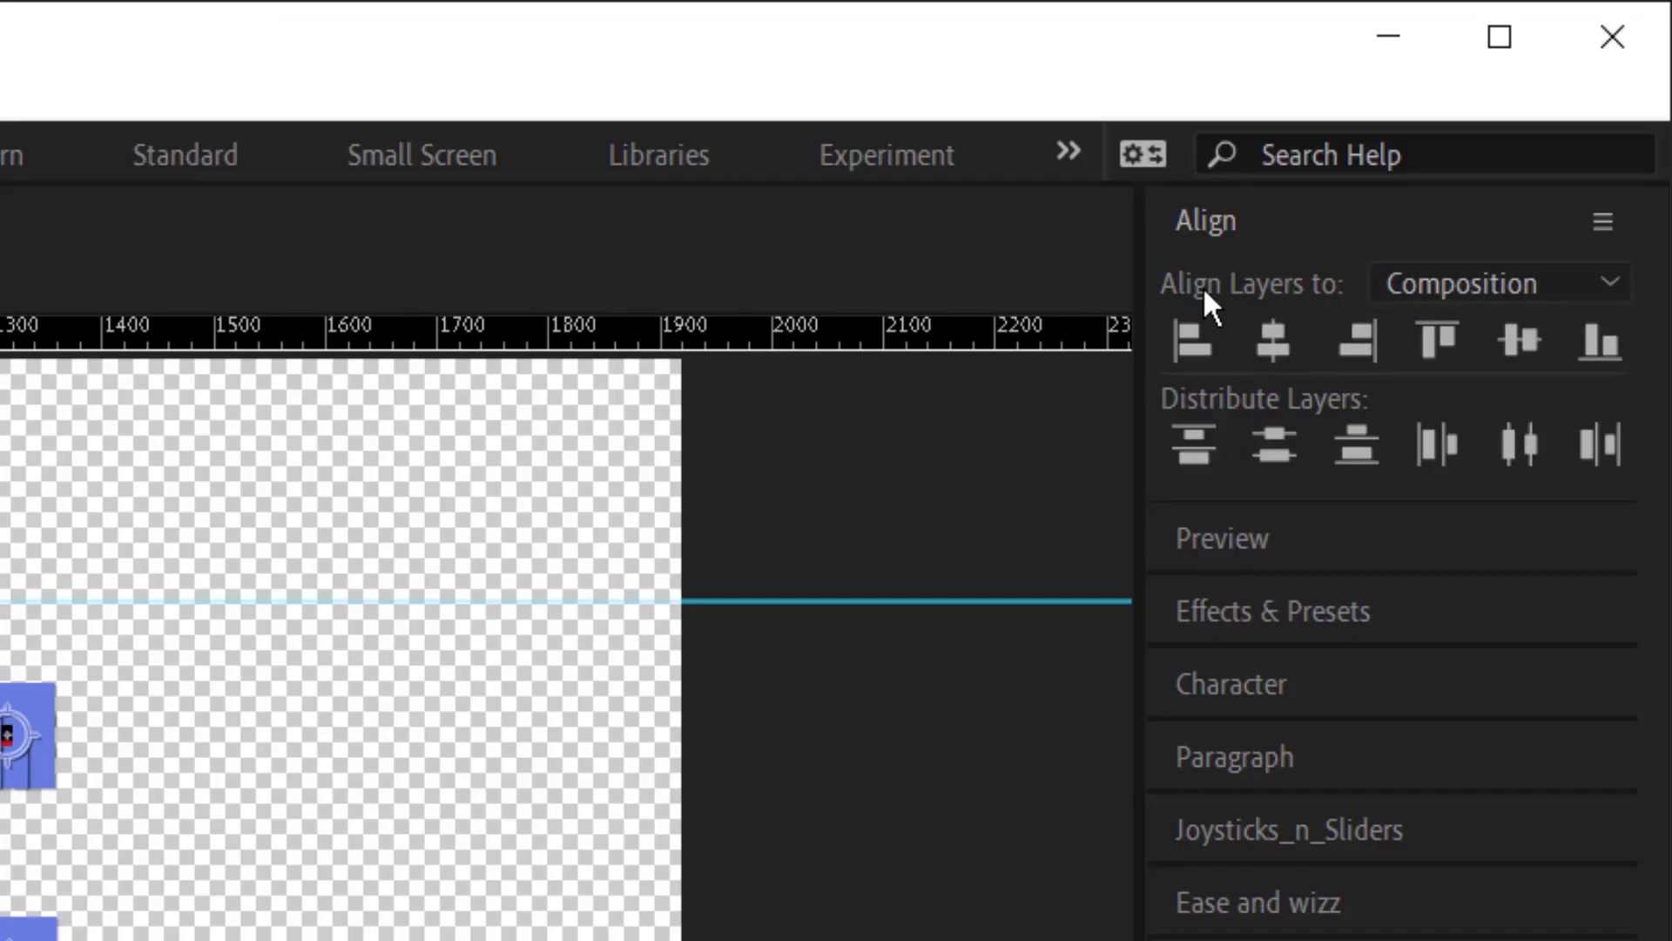
# Align all twelve mouth layers to the composition and centre them.
pyautogui.click(1492, 284)
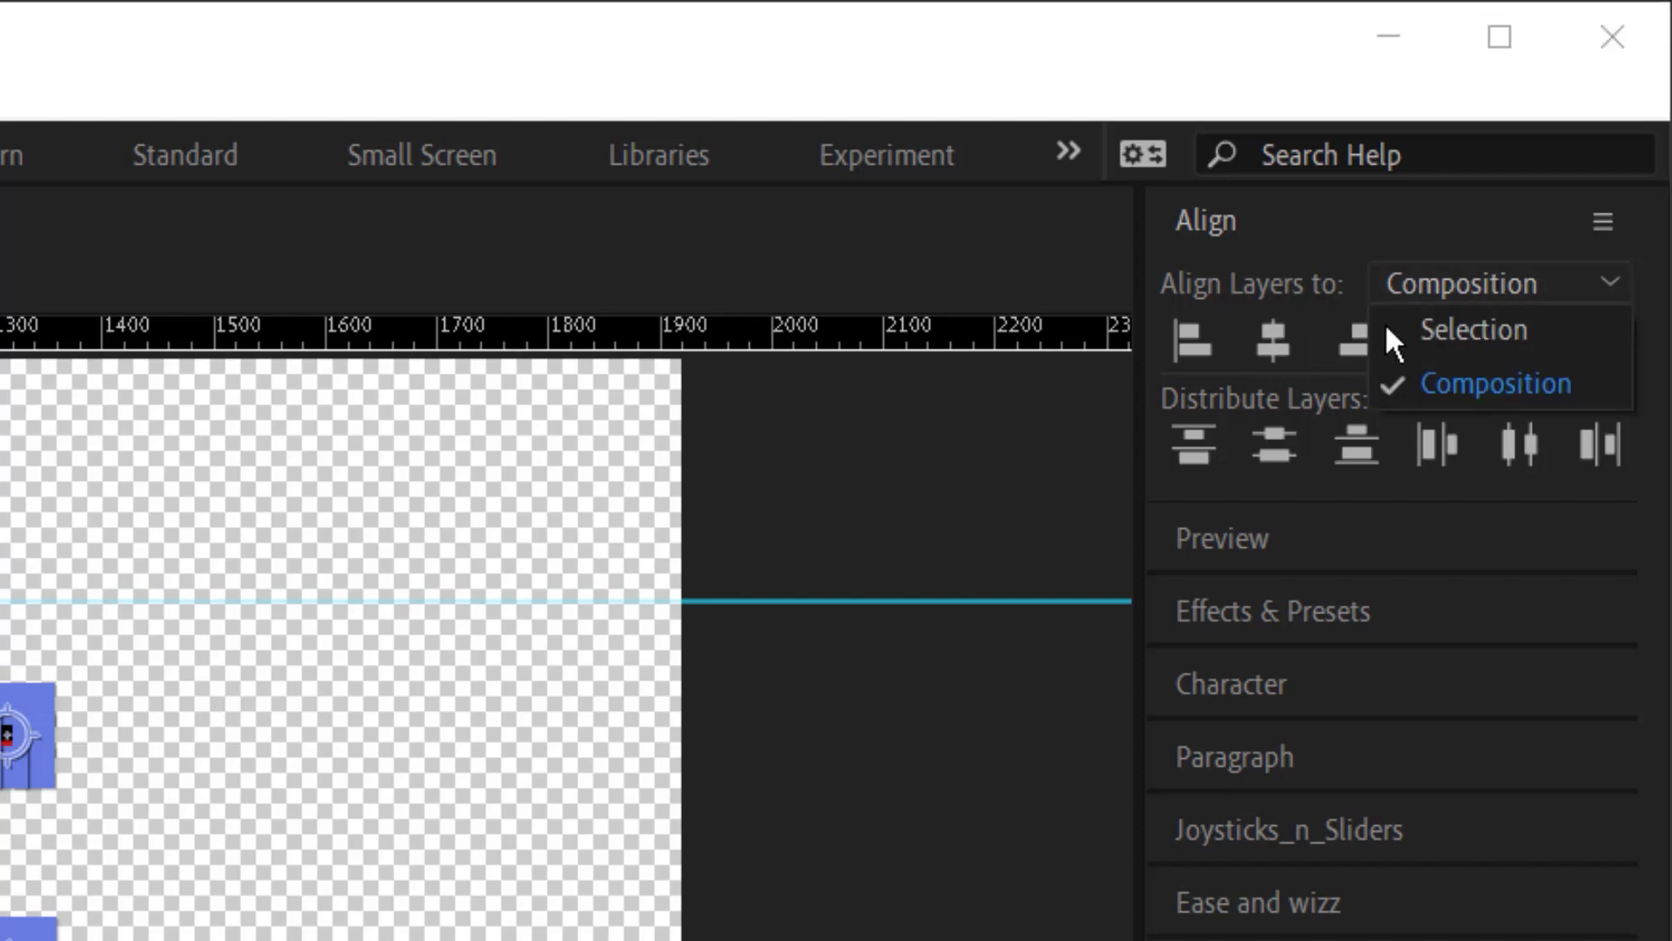
pyautogui.click(1480, 368)
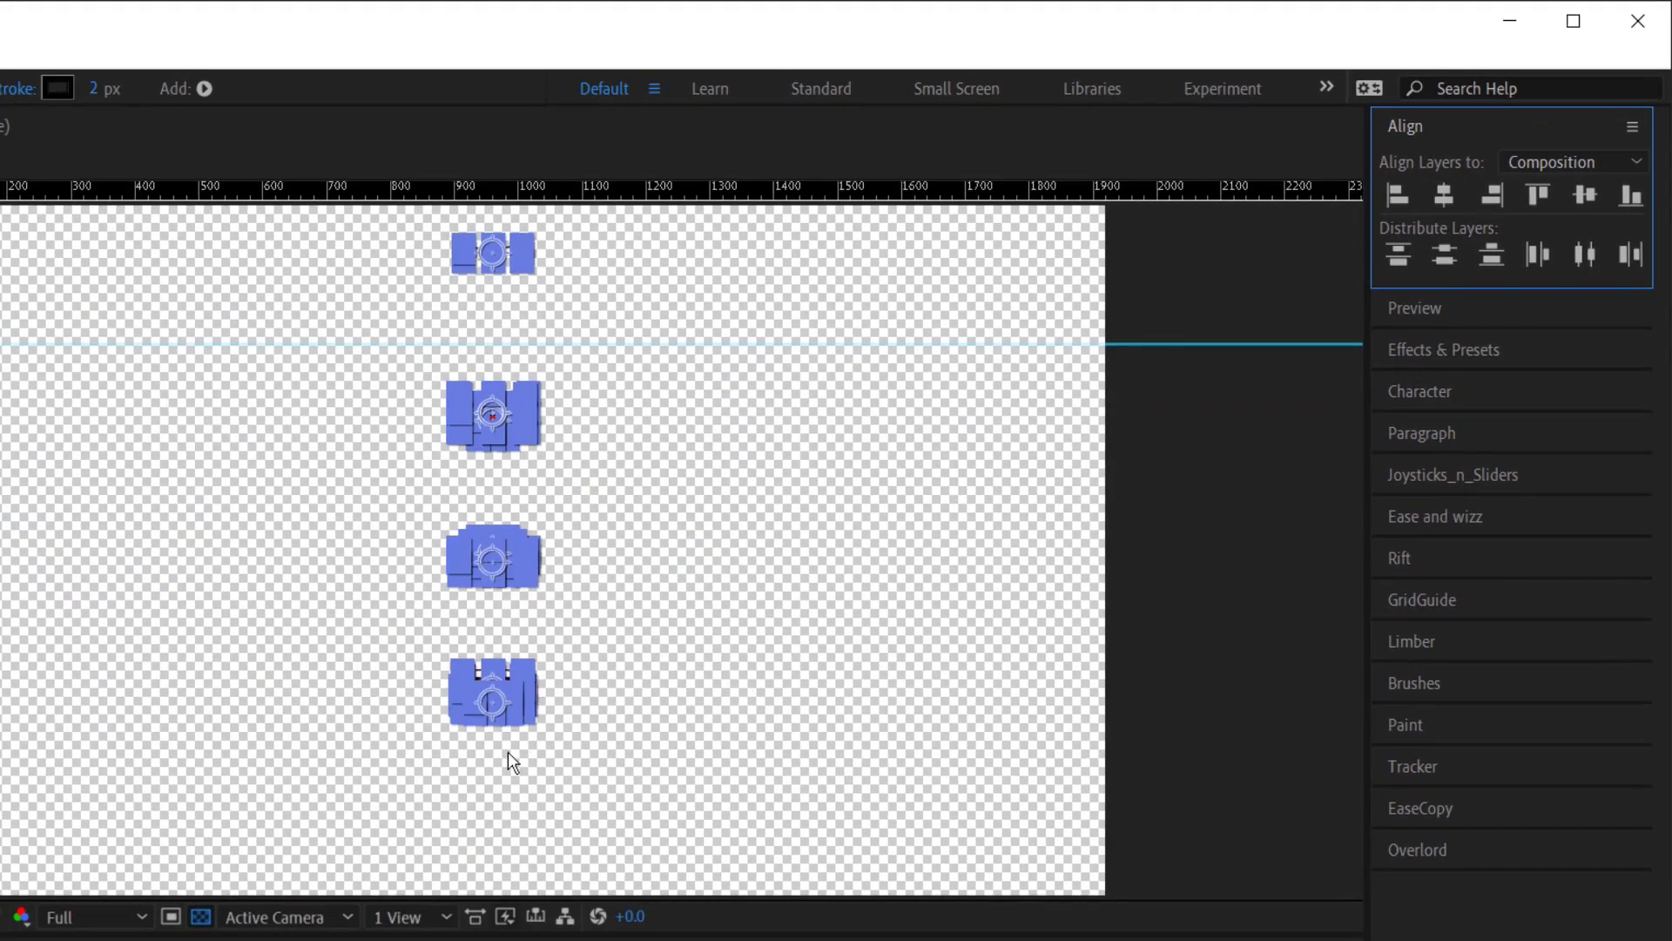
pyautogui.click(1578, 197)
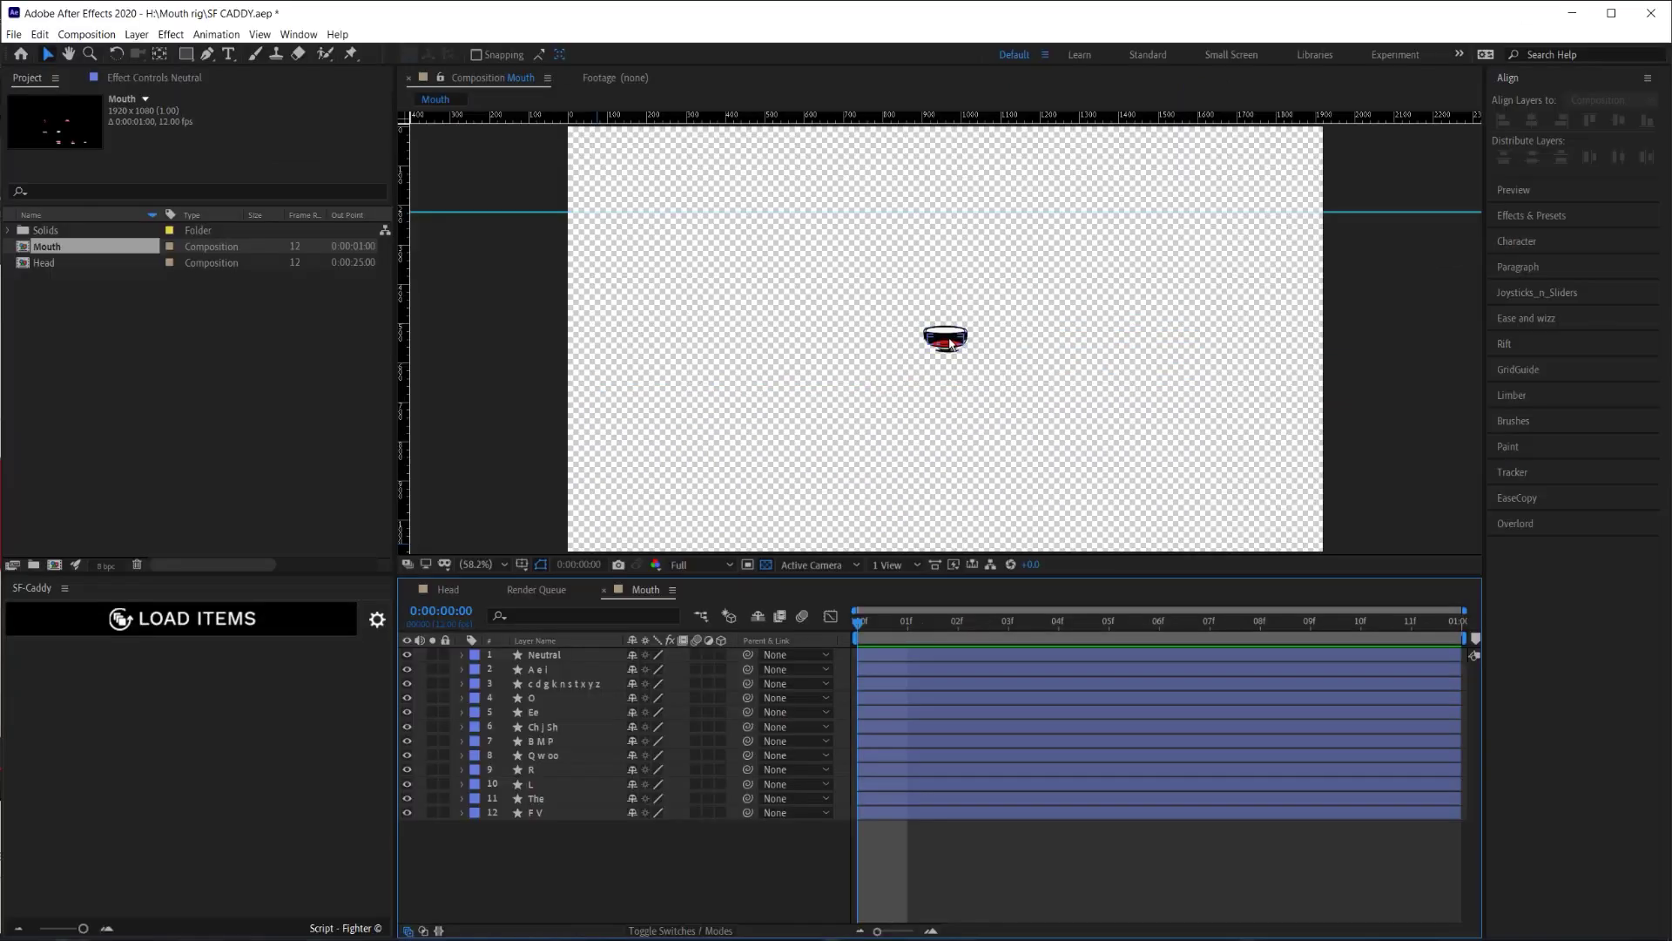
# Move the horizontal guide down to line up with the mouth's top edge.
pyautogui.moveTo(442, 210); pyautogui.dragTo(479, 355)
pyautogui.scroll(3, 963, 338)
pyautogui.scroll(2, 962, 338)
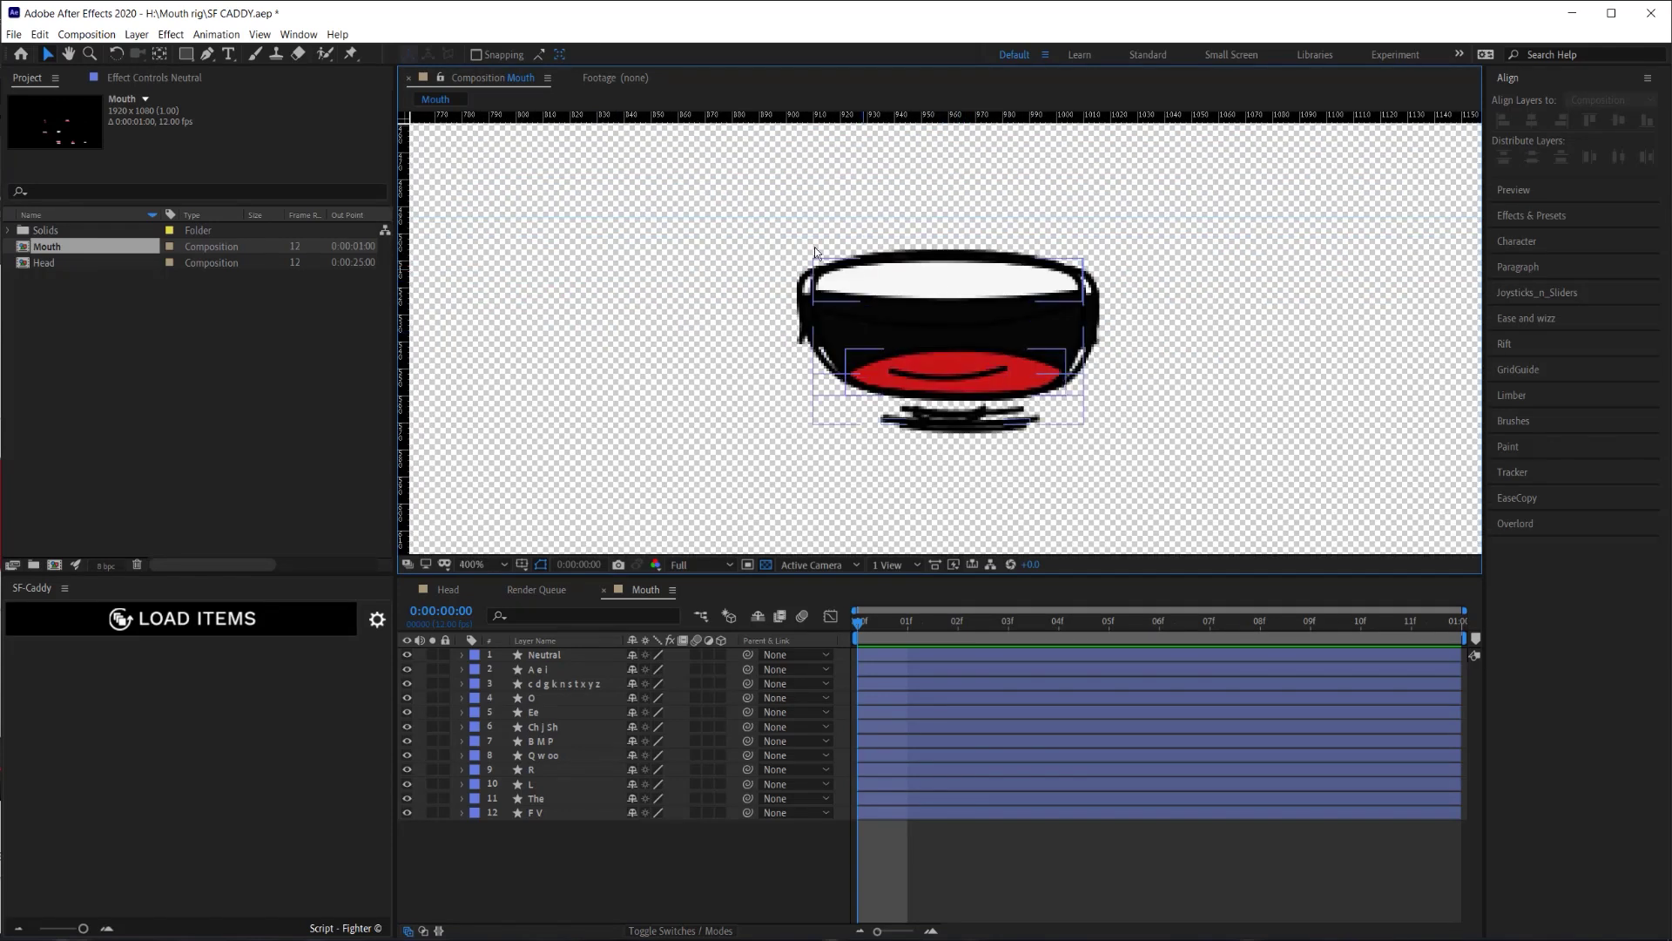
pyautogui.moveTo(813, 233); pyautogui.dragTo(811, 252)
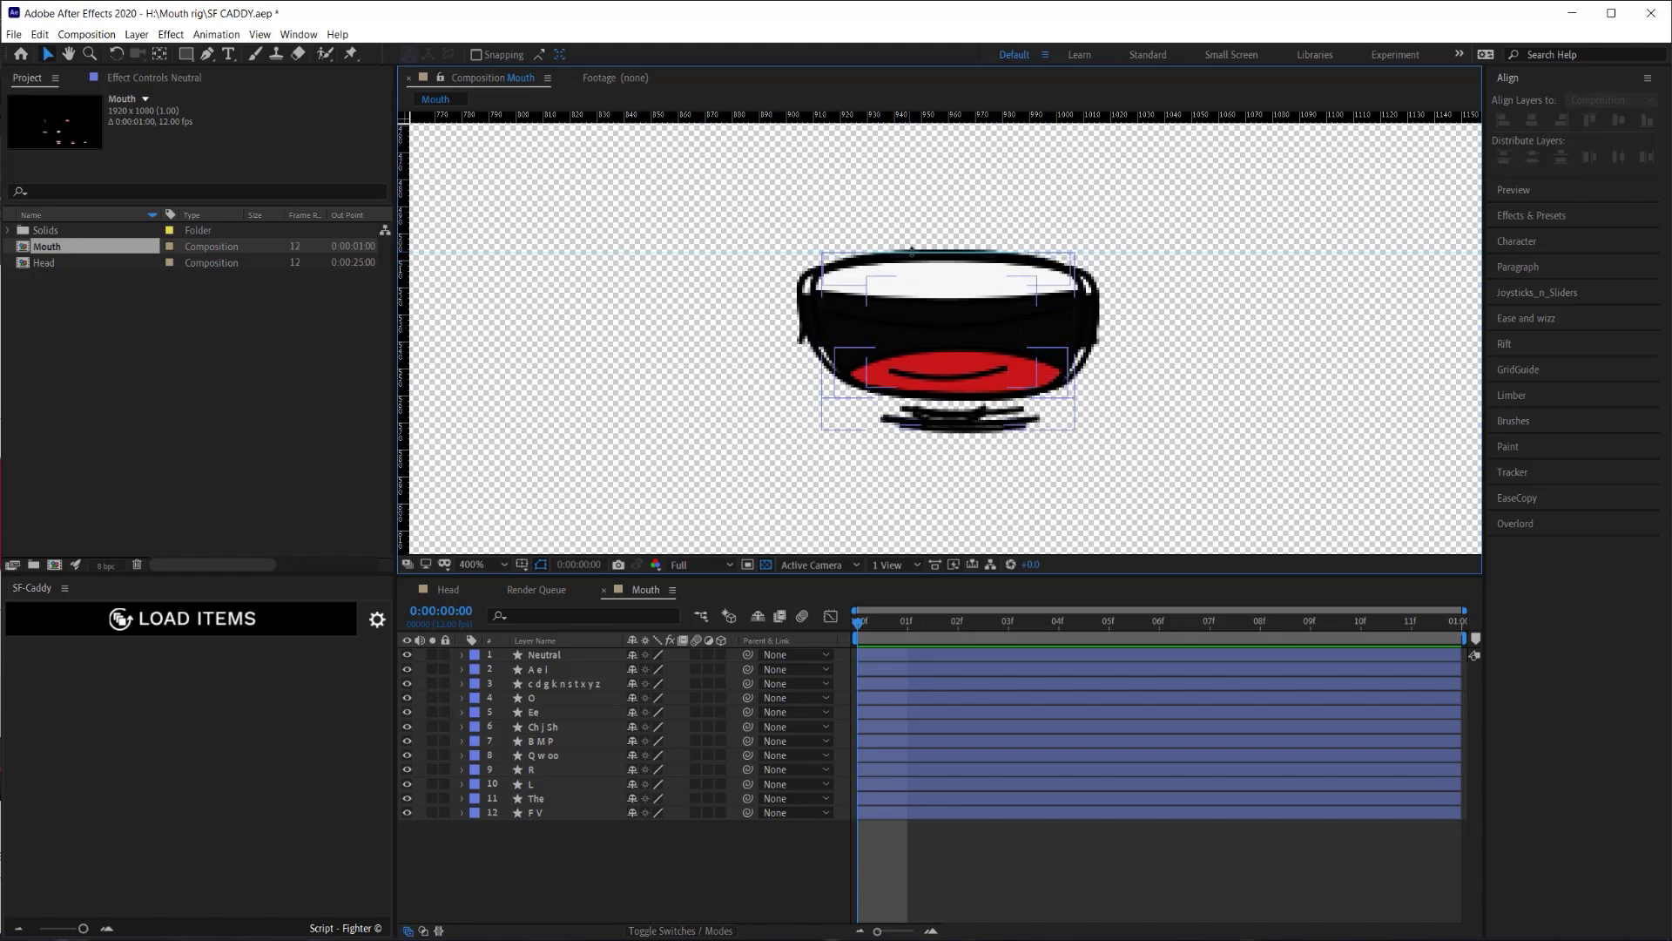
# Turn off solo on the F V layer and fit the whole composition in the viewer.
pyautogui.click(926, 344)
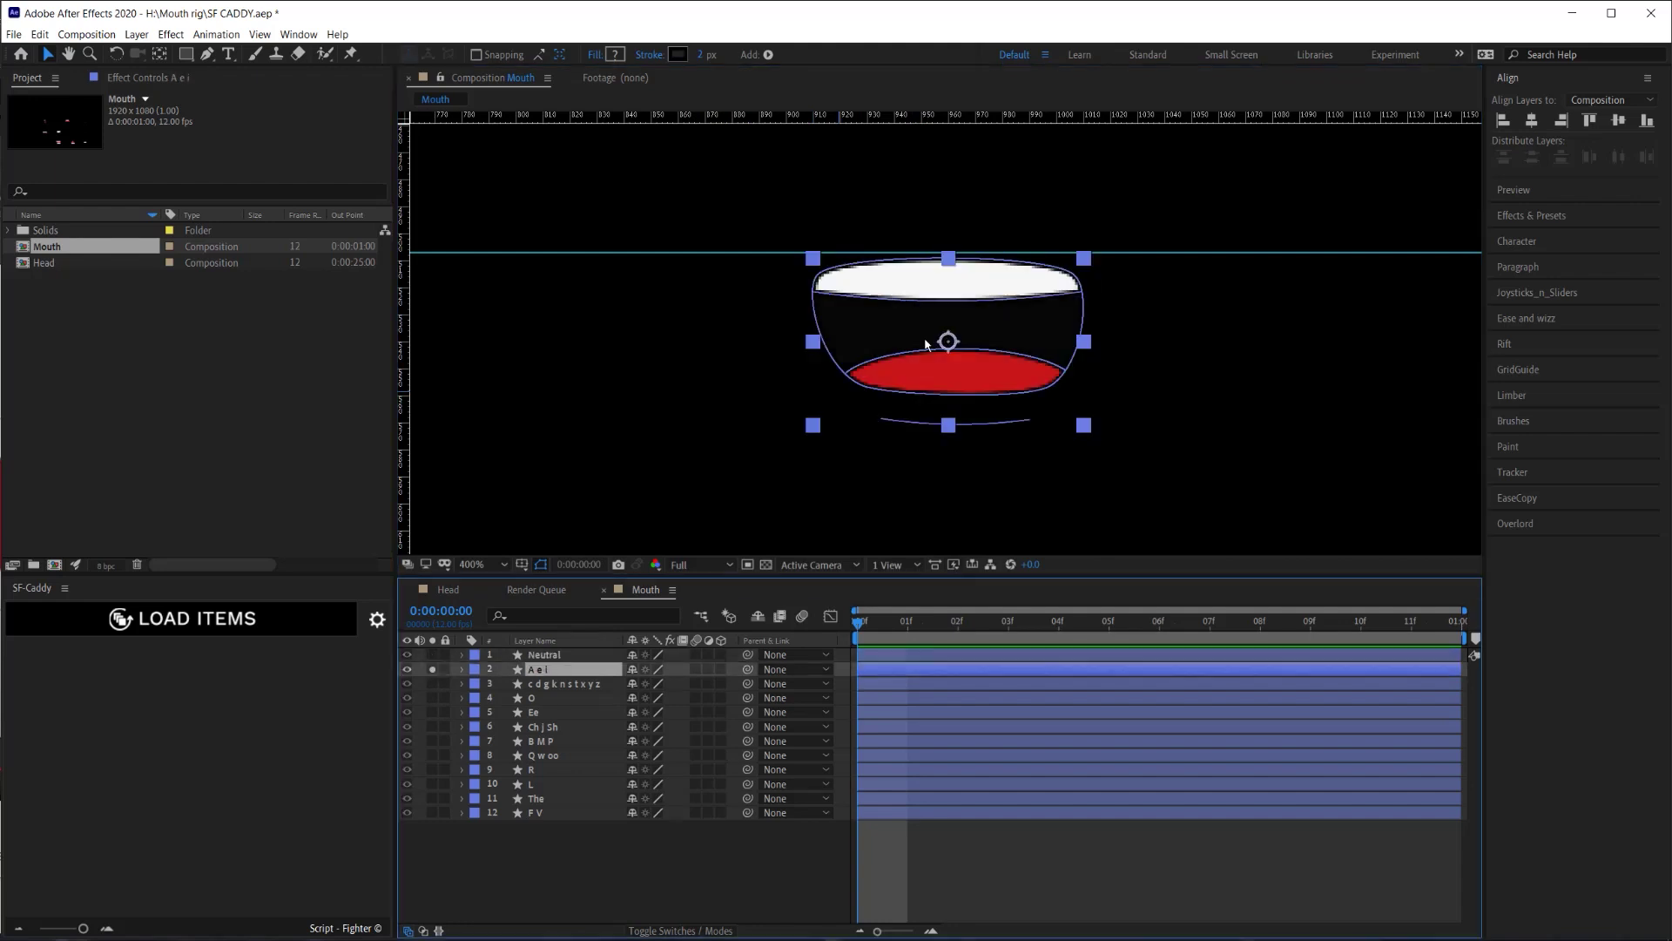
pyautogui.hotkey('ctrl', 'Down')
pyautogui.hotkey('ctrl', 'Down')
pyautogui.hotkey('ctrl', 'Down')
pyautogui.hotkey('ctrl', 'Down')
pyautogui.hotkey('ctrl', 'Down')
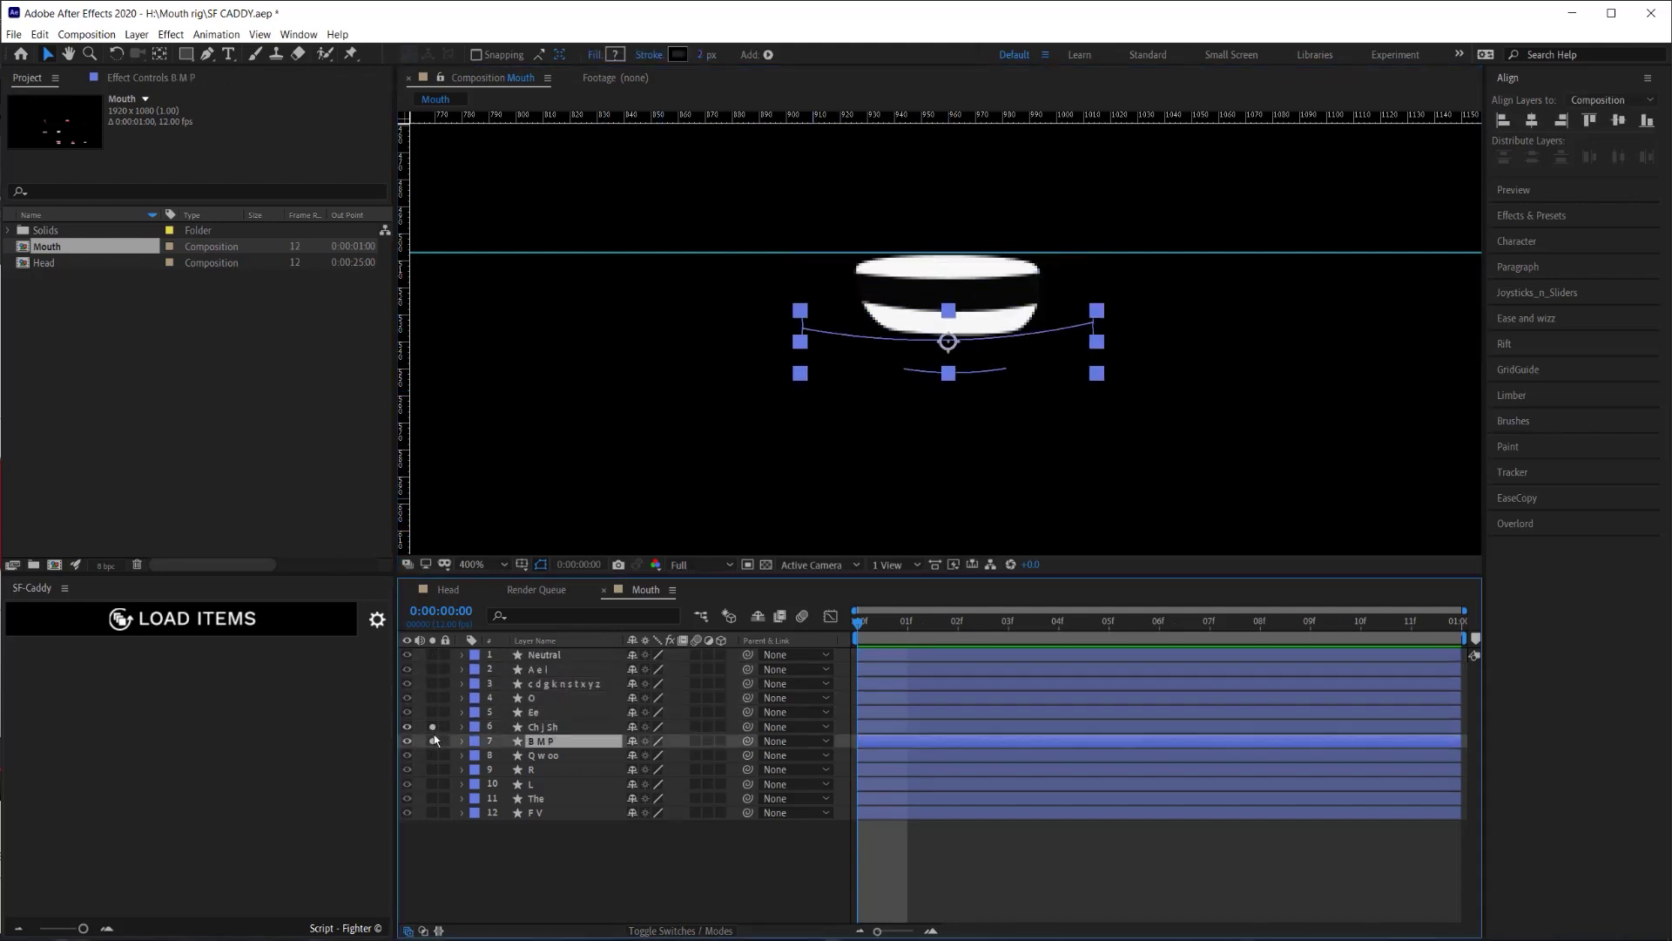
pyautogui.hotkey('ctrl', 'Down')
pyautogui.hotkey('ctrl', 'Down')
pyautogui.hotkey('ctrl', 'Down')
pyautogui.hotkey('ctrl', 'Down')
pyautogui.hotkey('ctrl', 'Down')
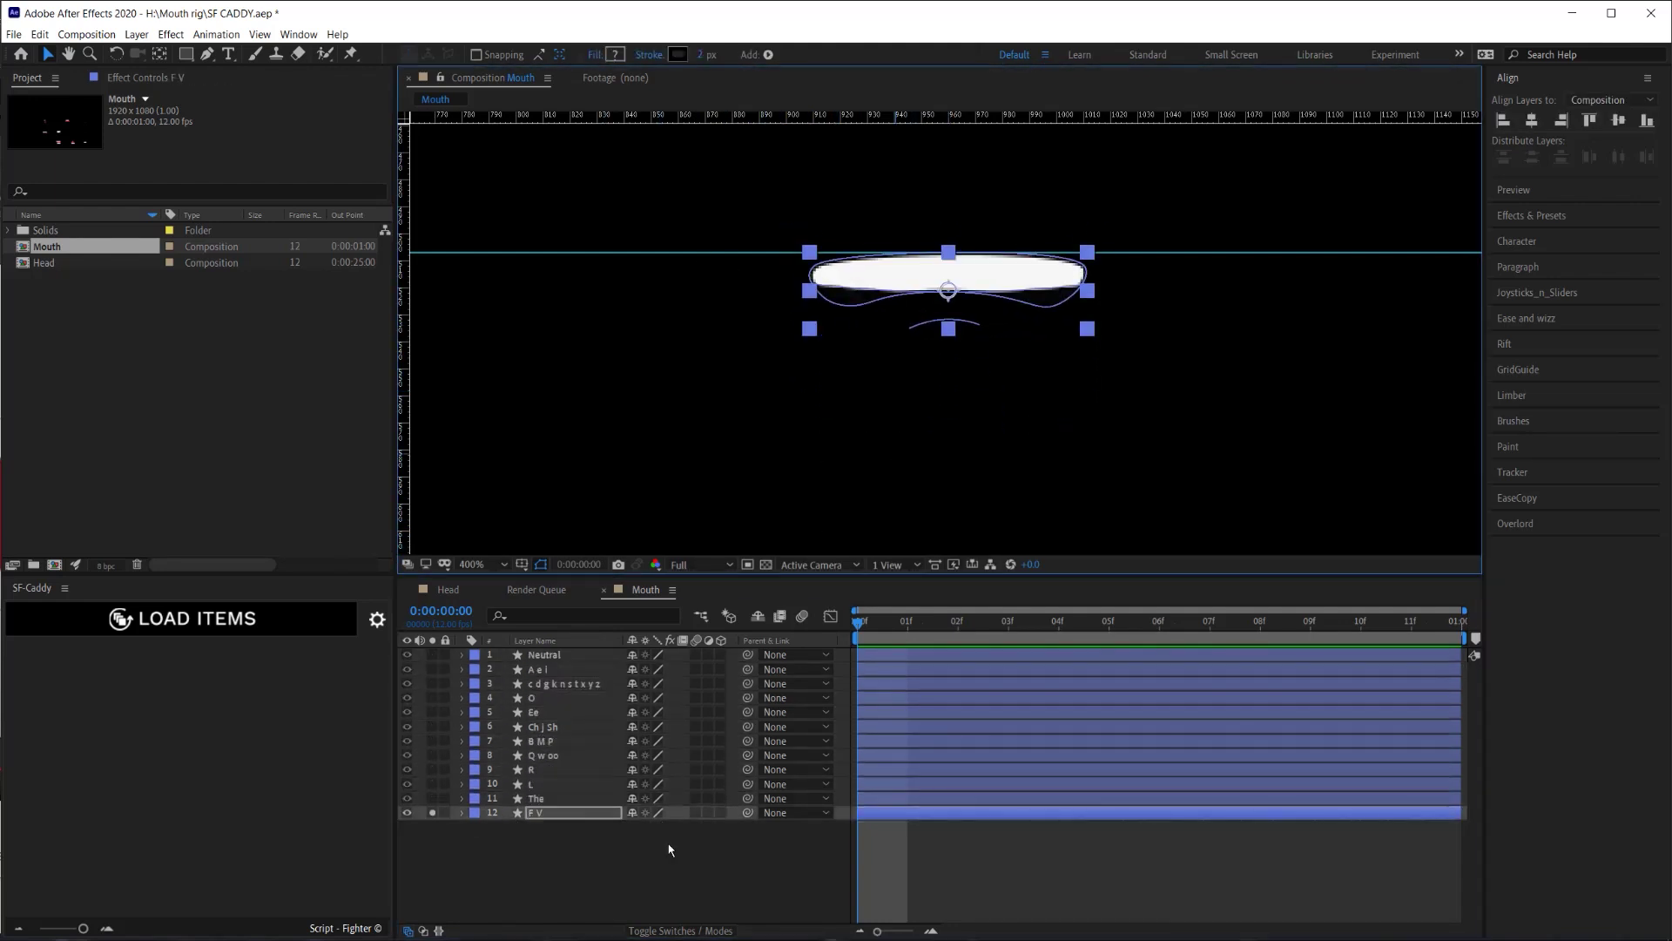
pyautogui.click(669, 849)
pyautogui.hotkey('ctrl', 'a')
pyautogui.hotkey('shift', '/')
pyautogui.click(603, 836)
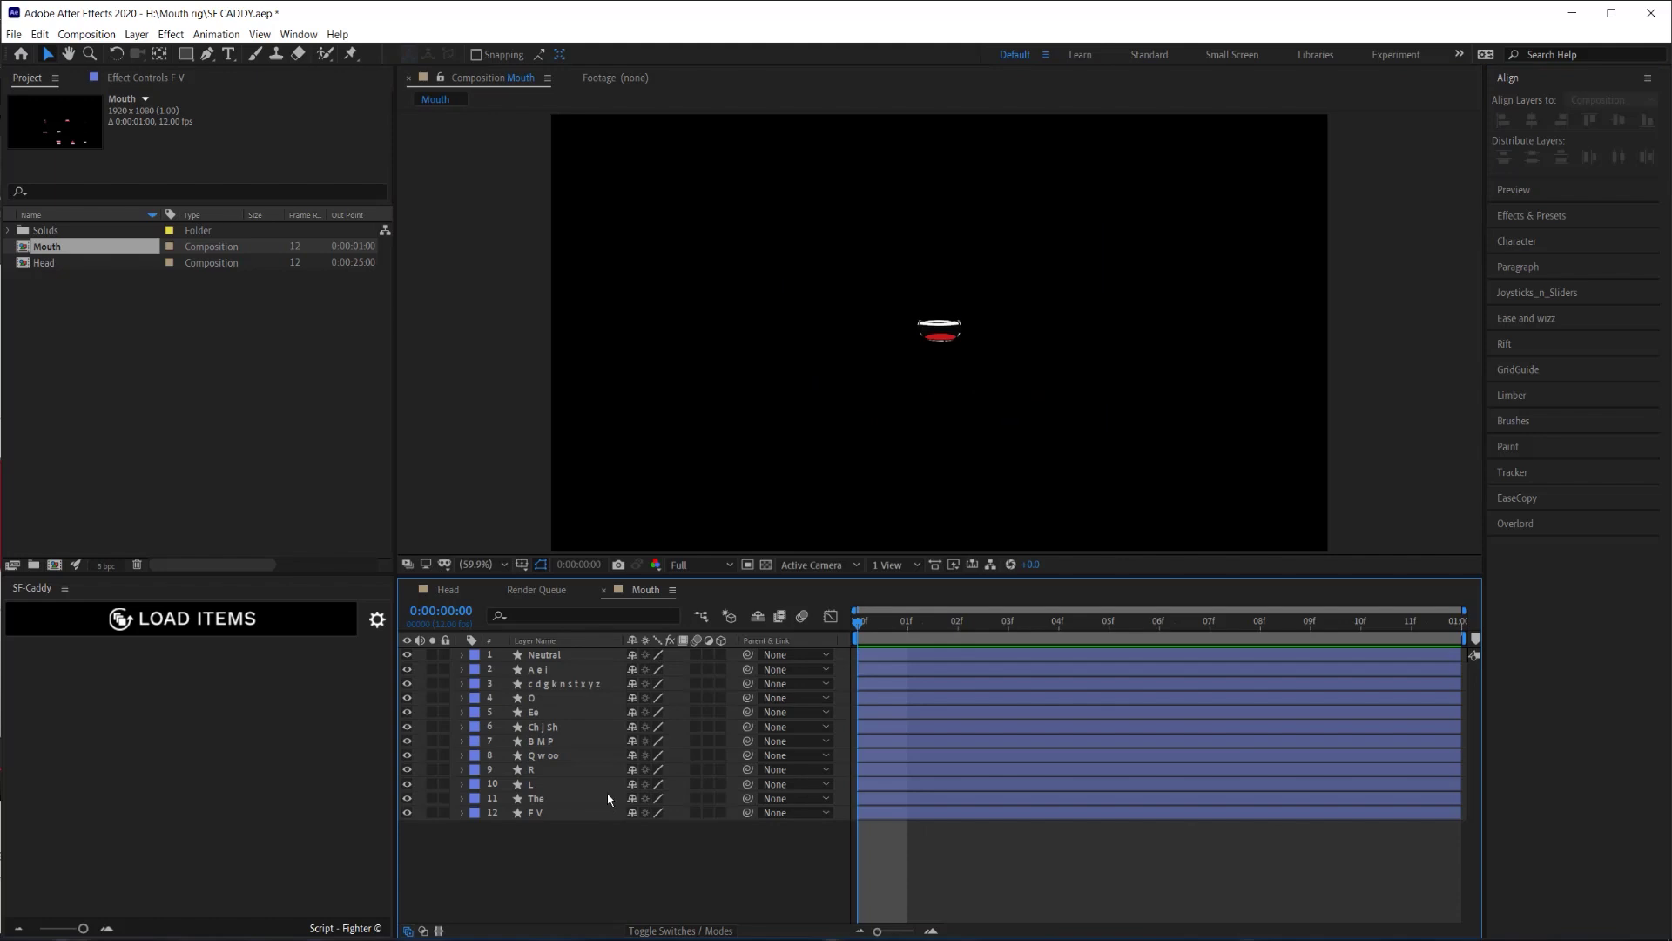
# Trim all twelve mouth layers to end at the current frame, 01f.
pyautogui.hotkey('ctrl', 'Down')
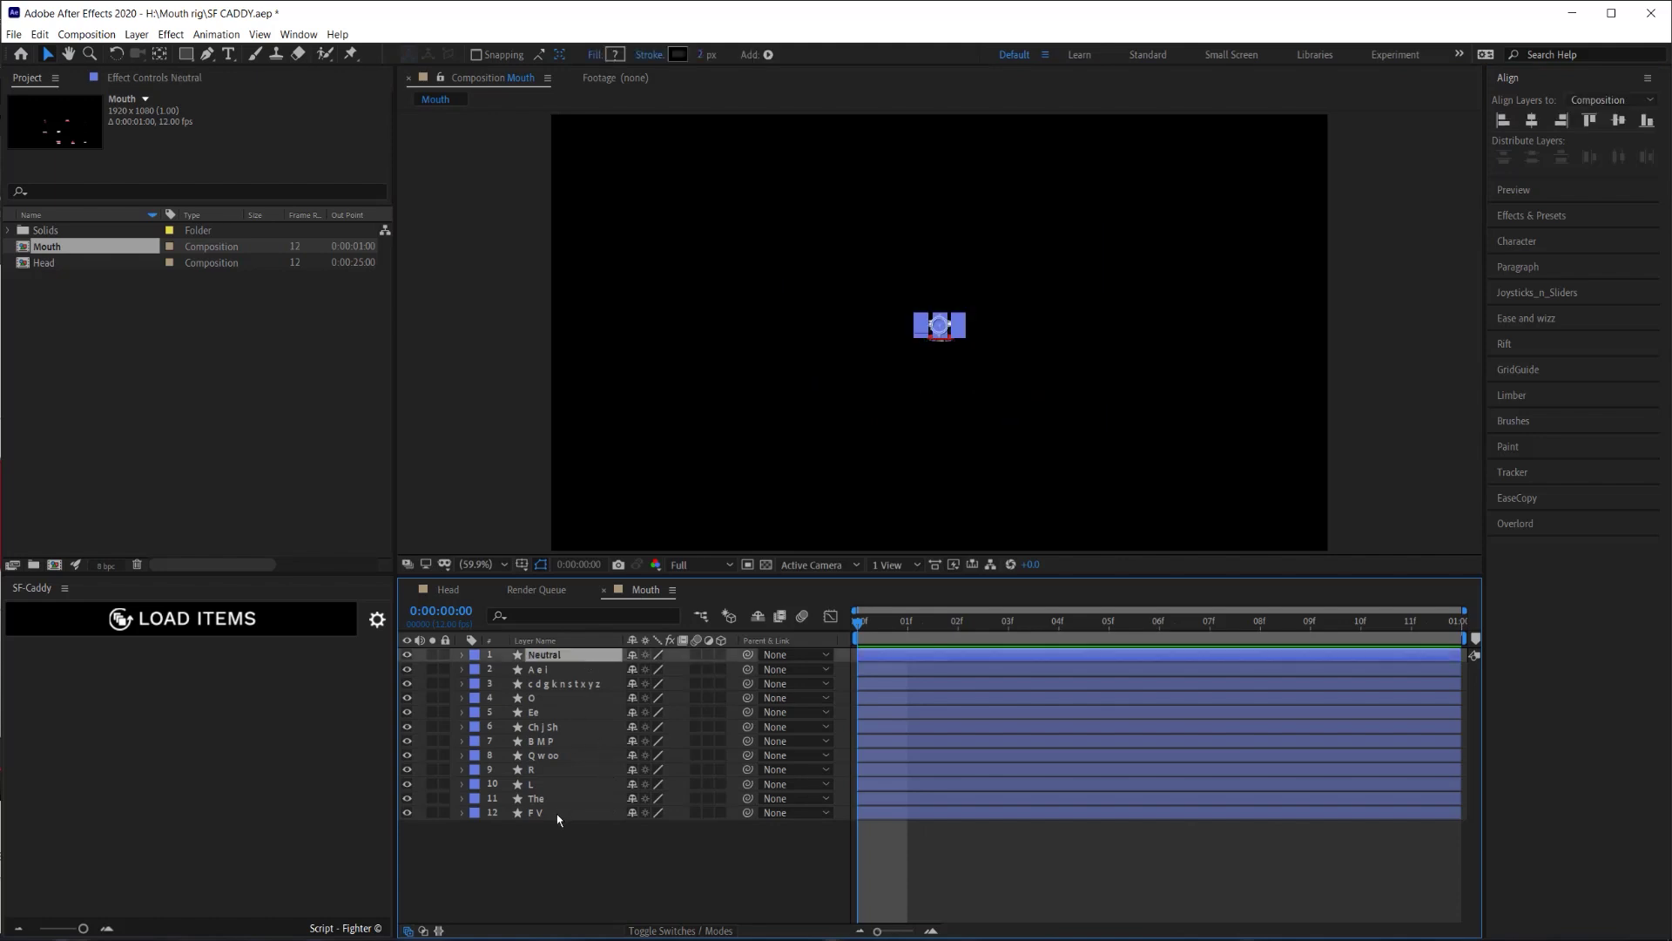
pyautogui.hotkey('ctrl', 'a')
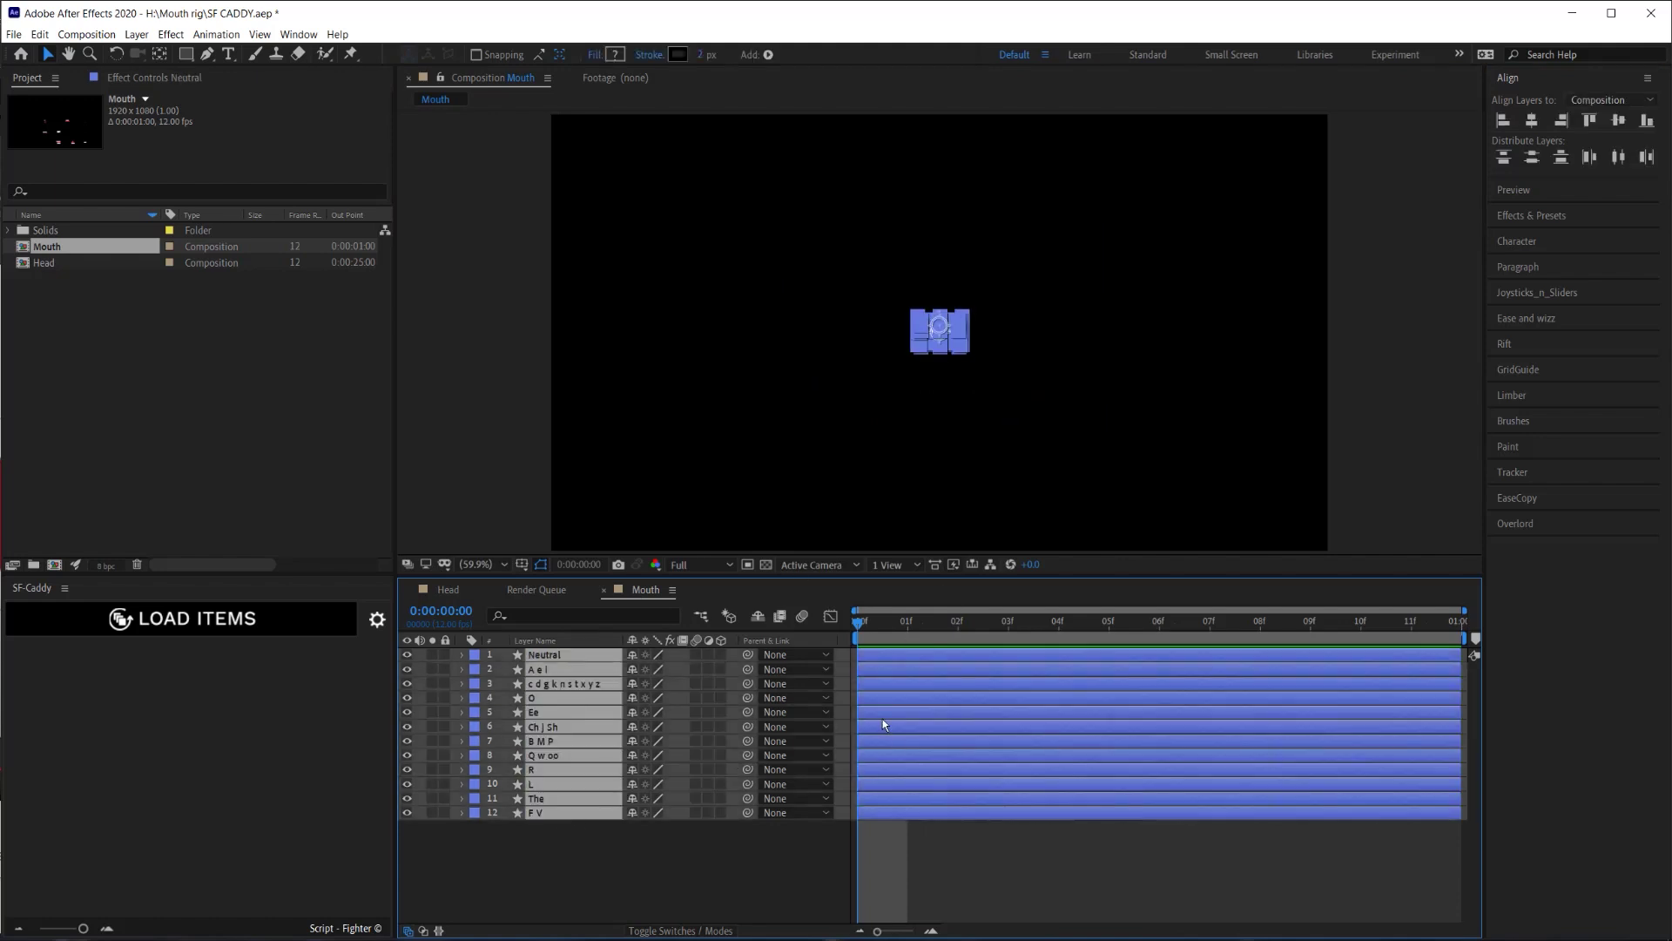
pyautogui.hotkey('alt', ']')
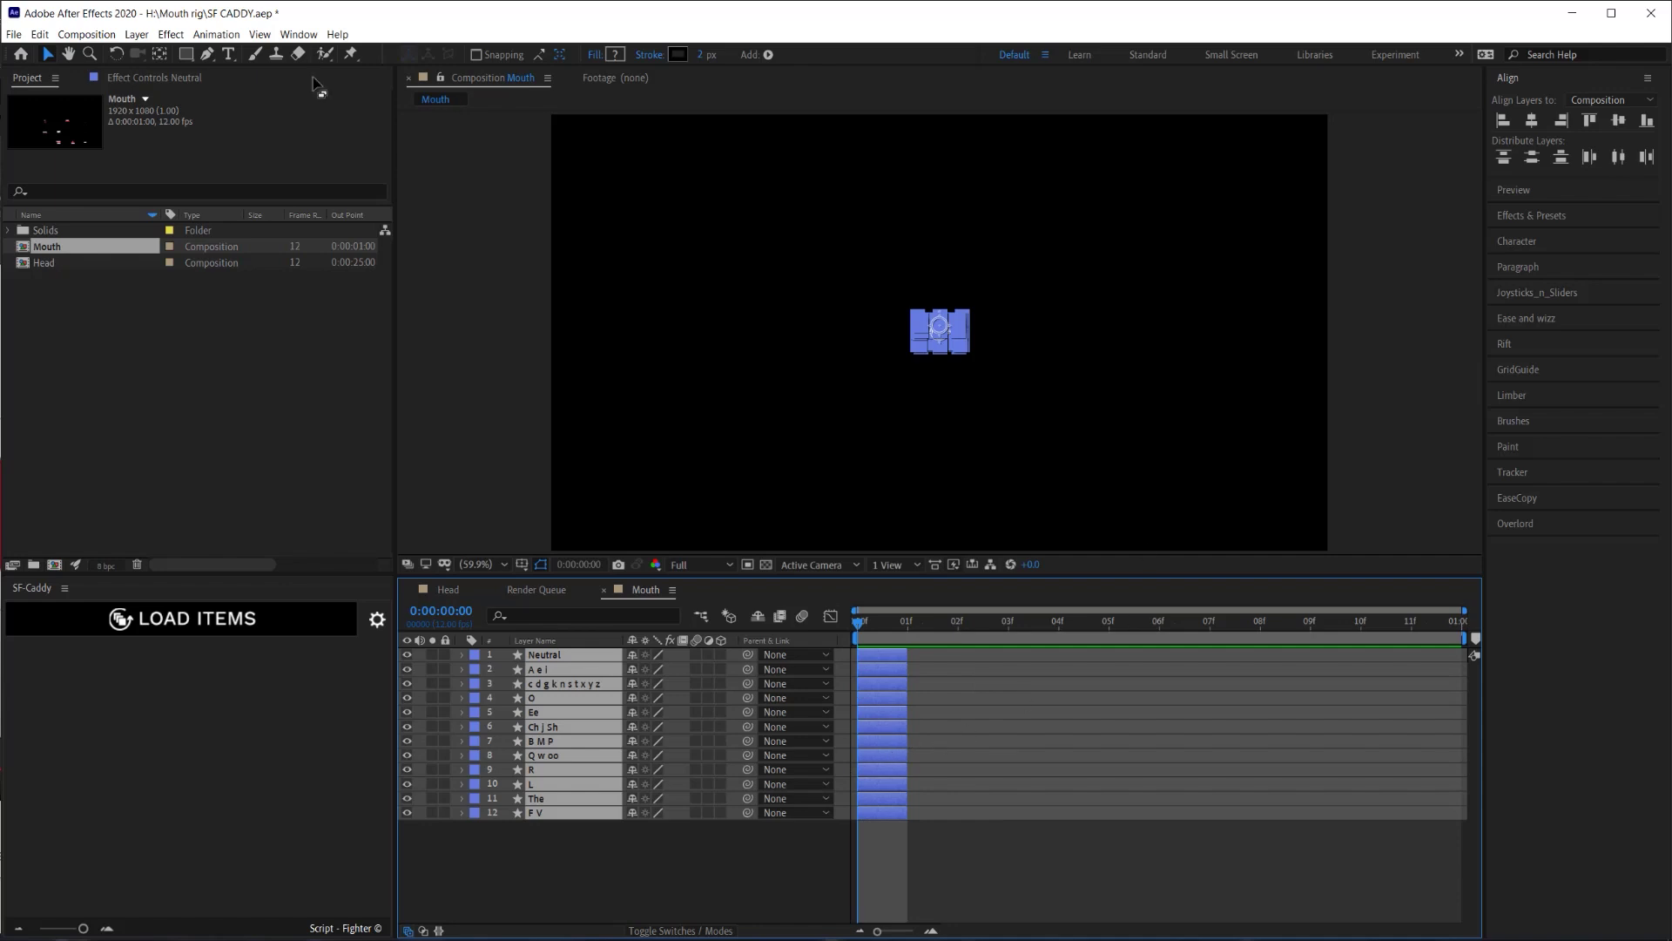
# Check the Composition Settings (1920×1080, 12 fps, one second) and close without changes.
pyautogui.click(87, 34)
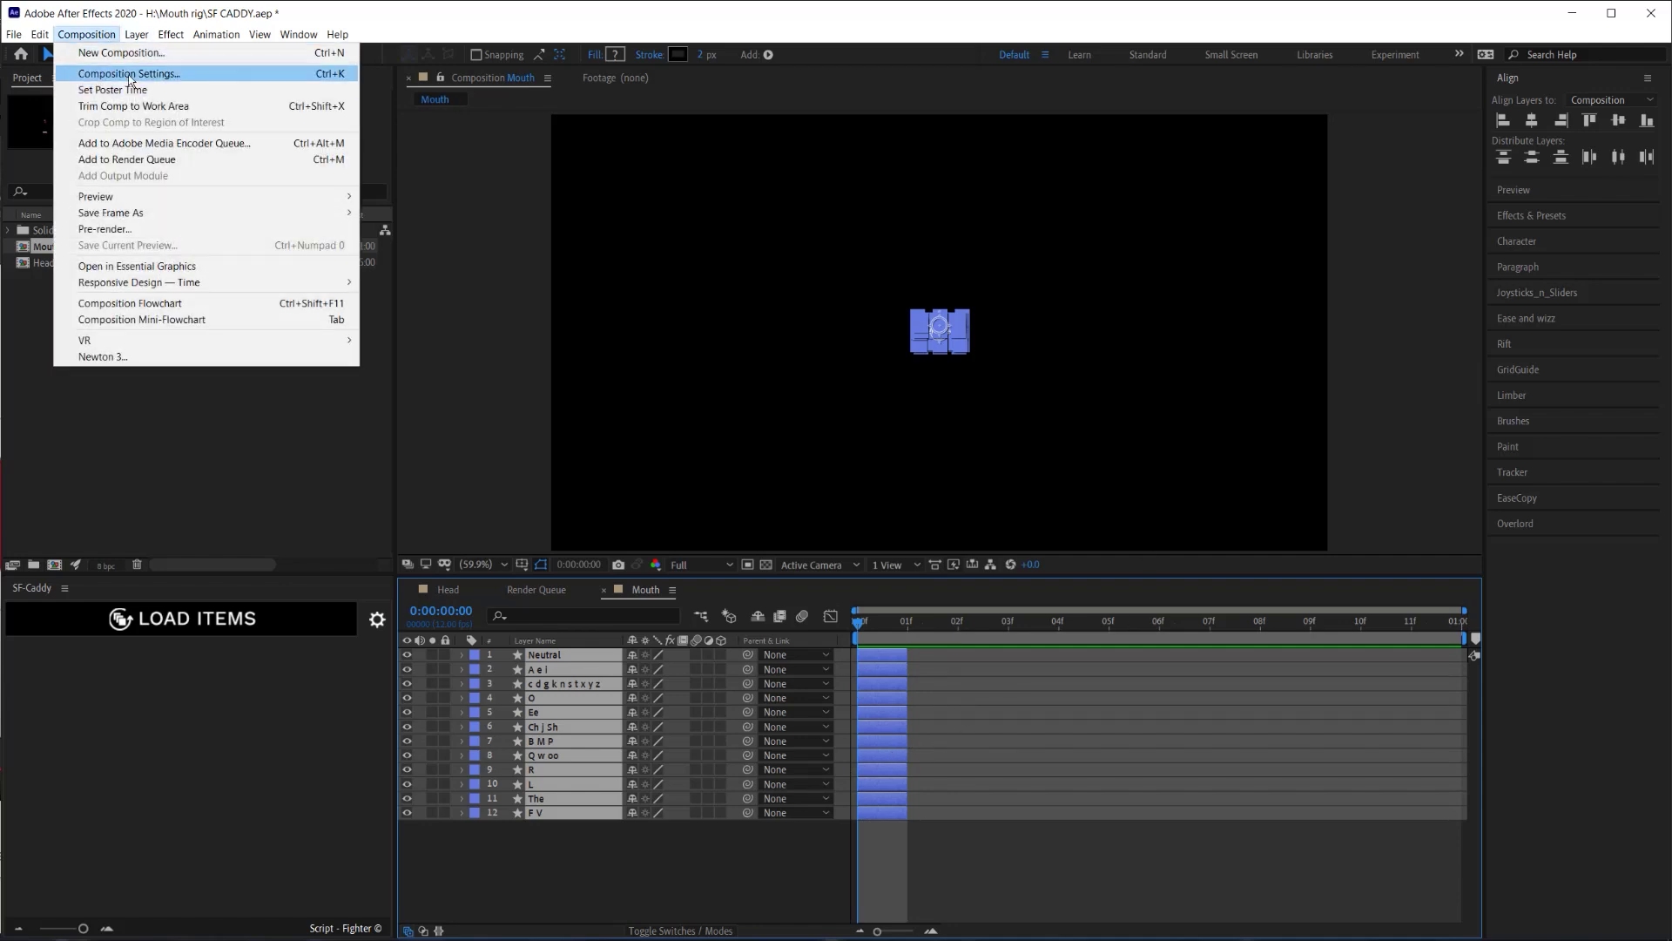
pyautogui.click(131, 75)
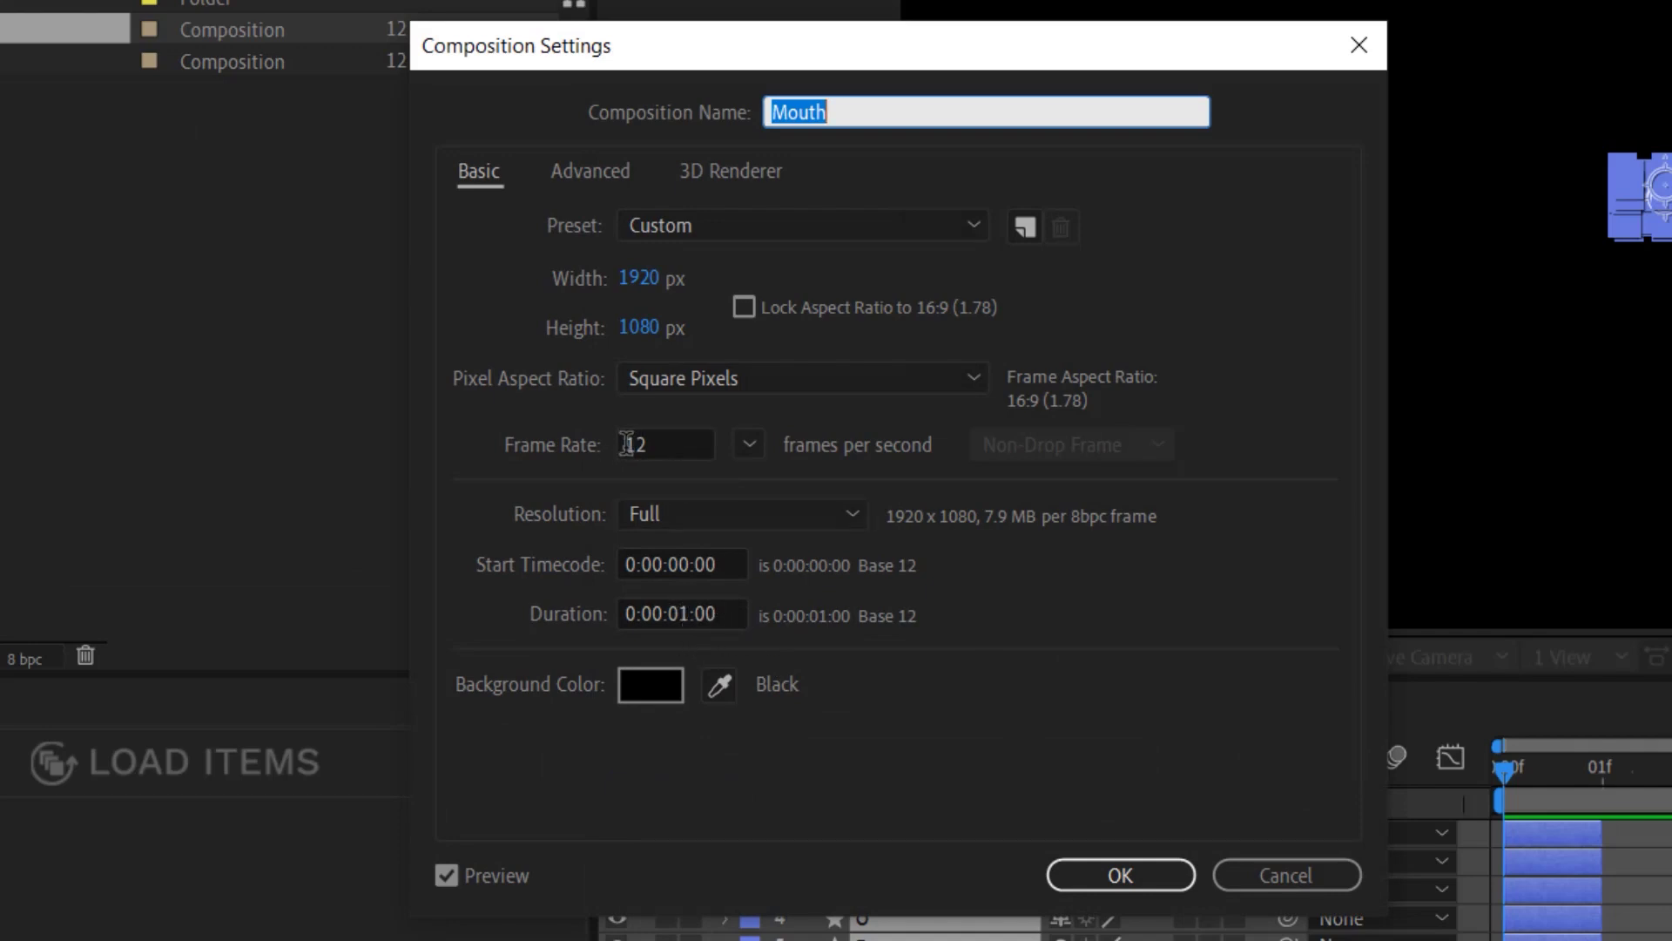
pyautogui.click(1106, 871)
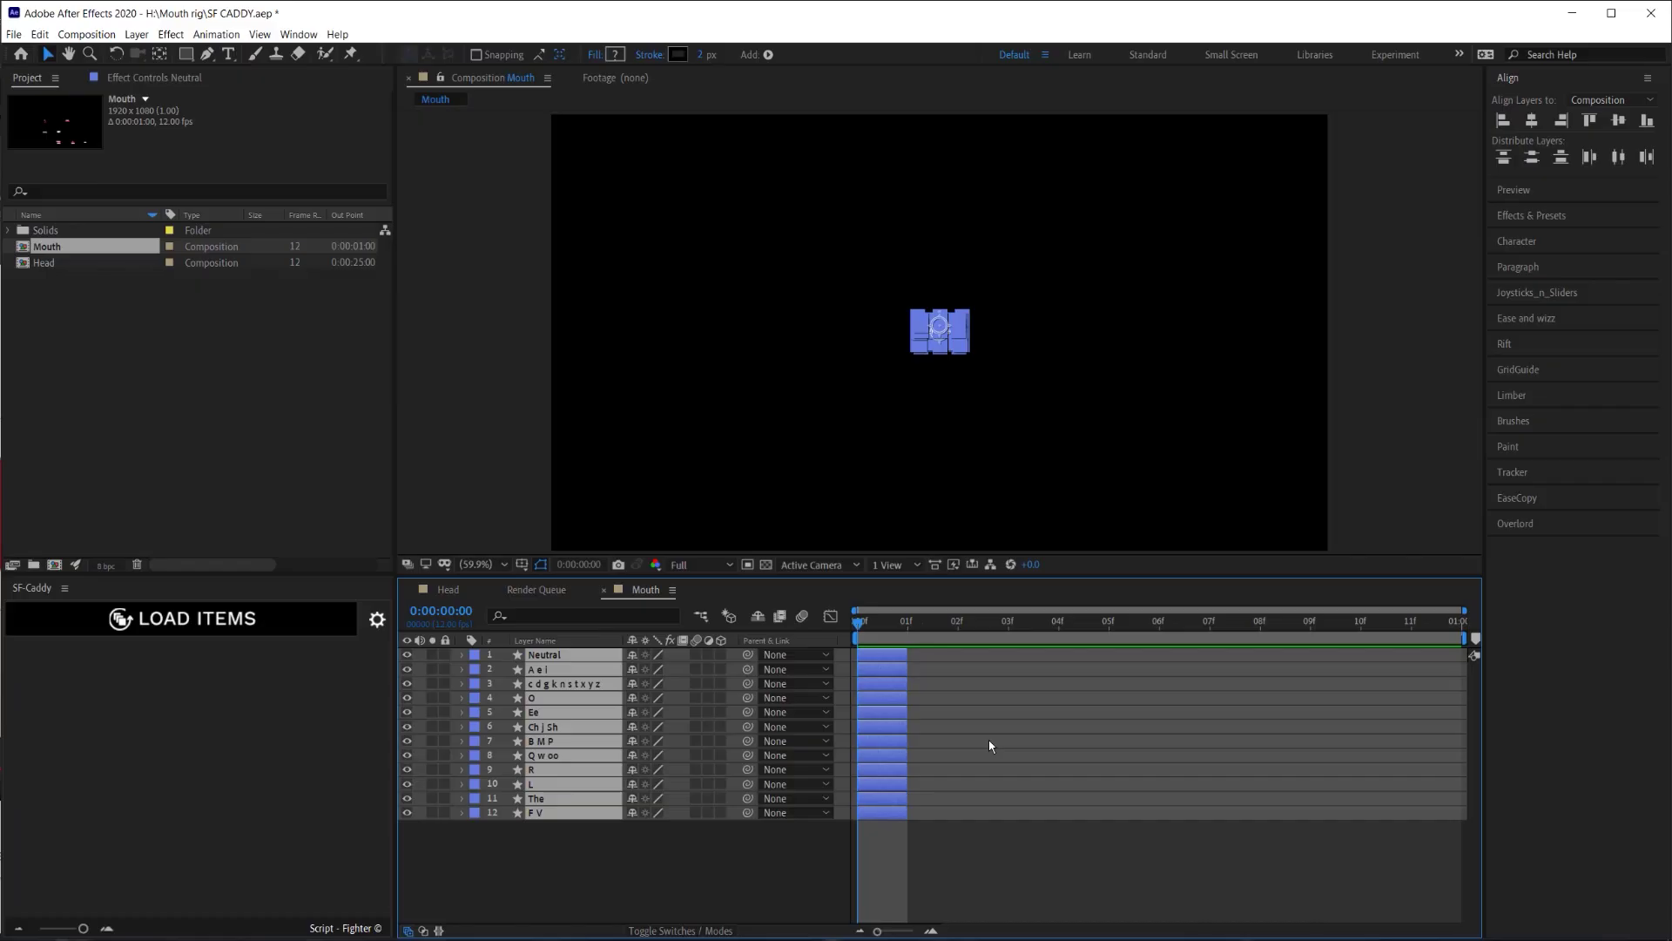
pyautogui.click(805, 855)
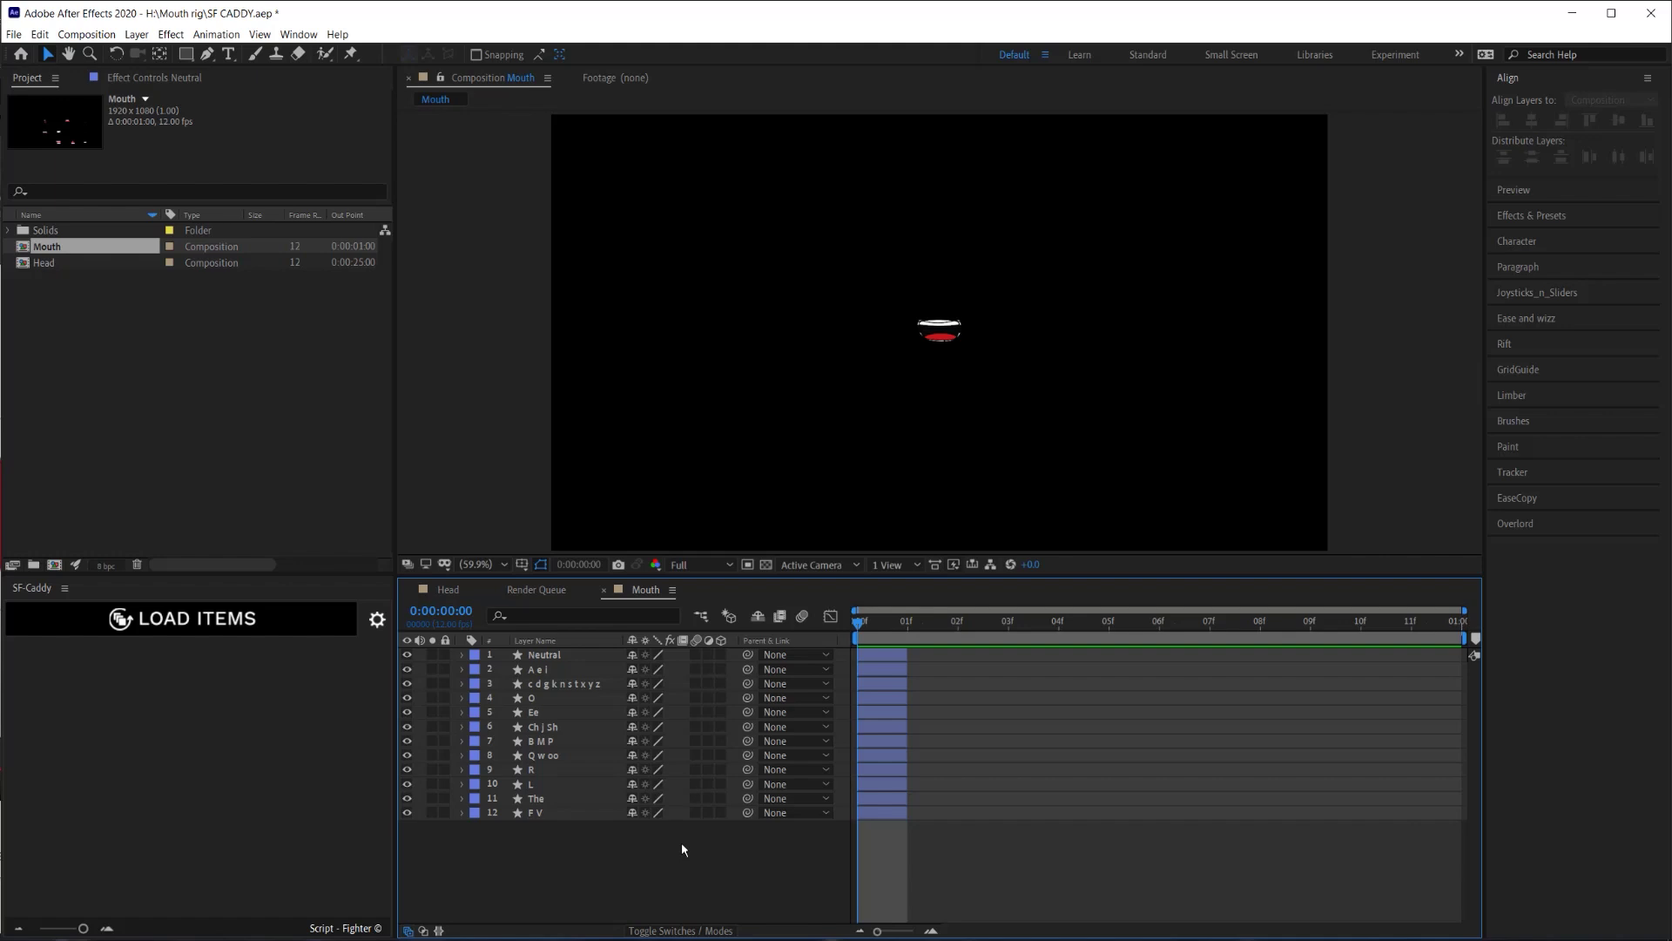
# Sequence the layers Neutral through F V one frame each, without overlap.
pyautogui.click(617, 812)
pyautogui.click(592, 810)
pyautogui.click(564, 650)
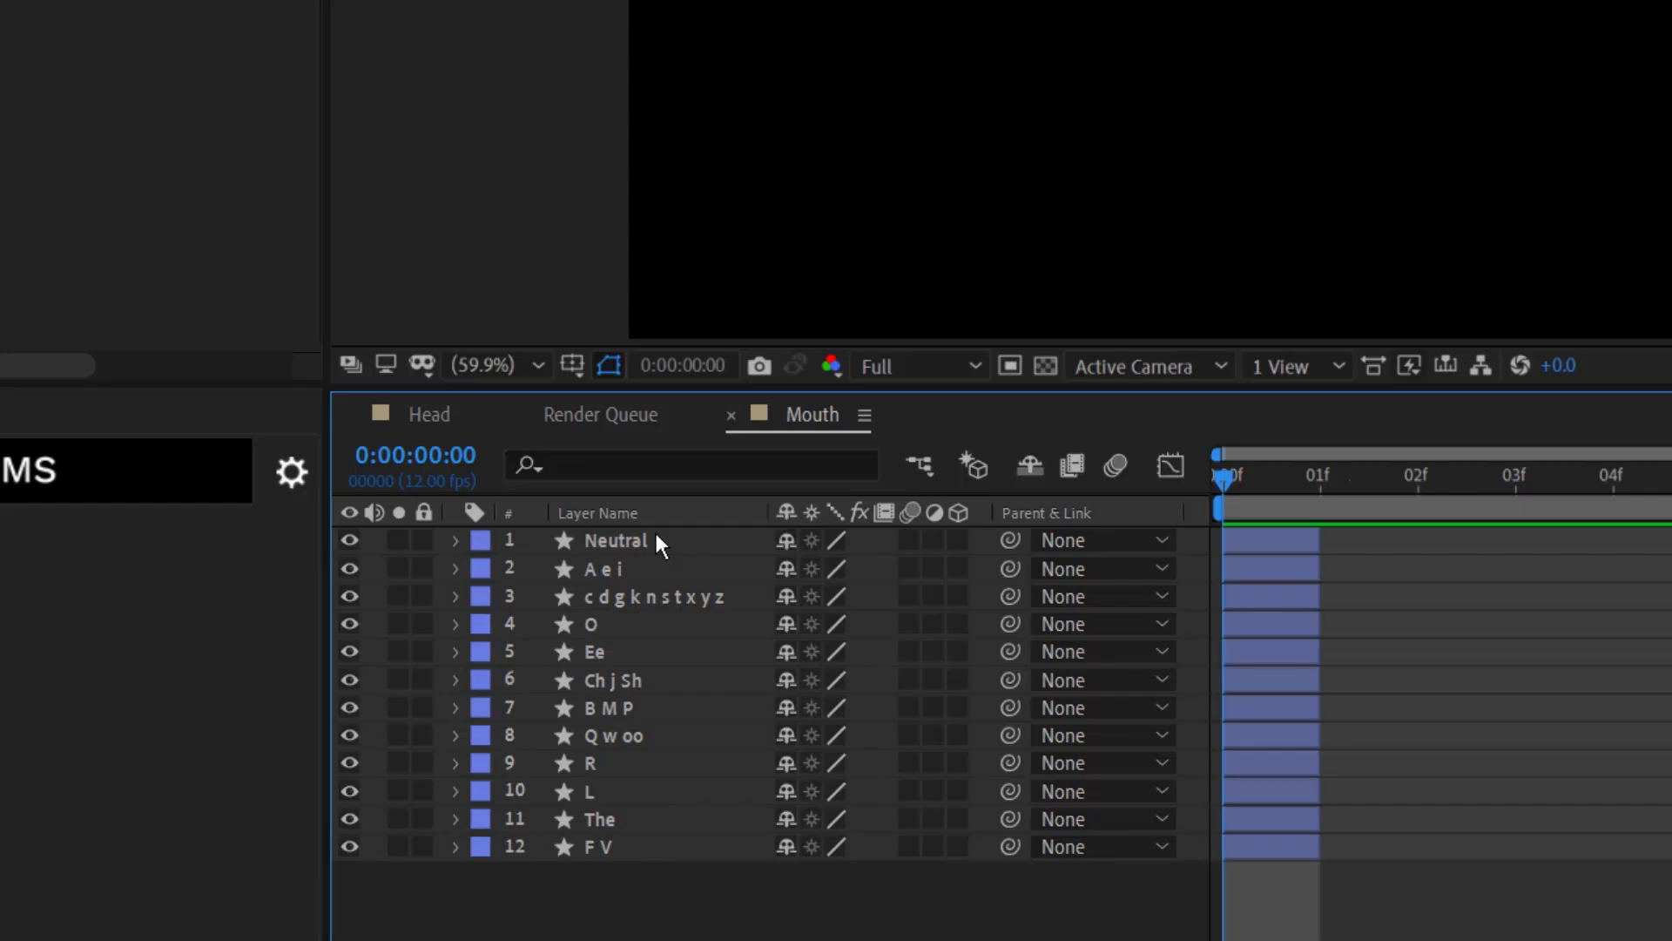
pyautogui.click(657, 535)
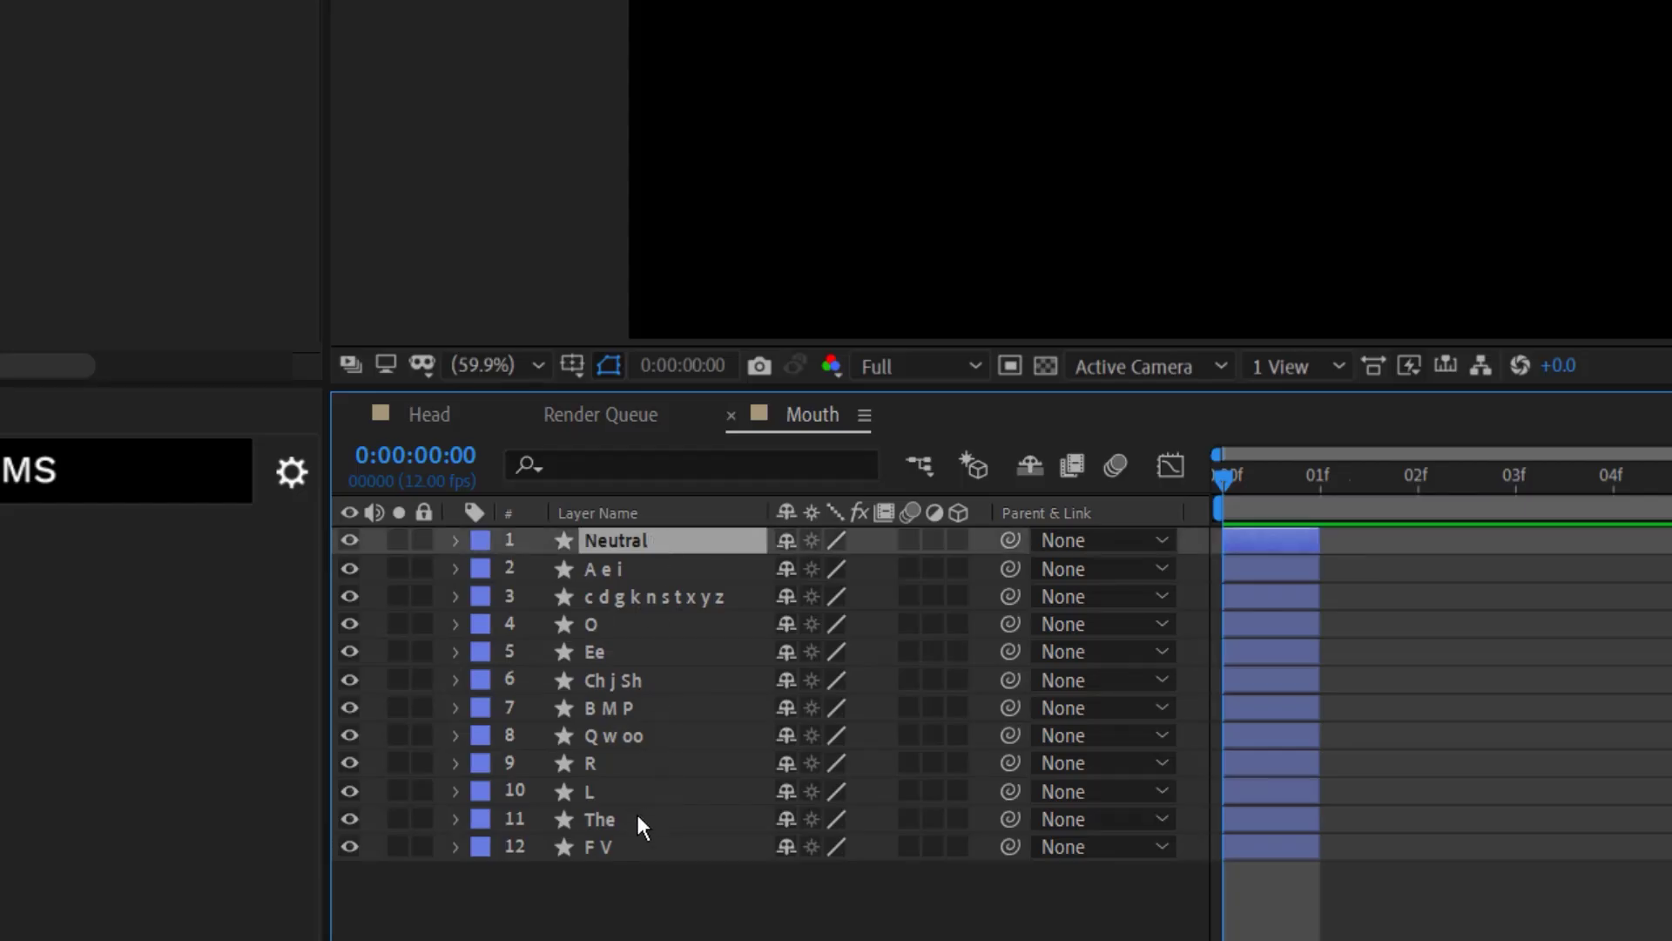
pyautogui.keyDown('shift'); pyautogui.click(598, 849); pyautogui.keyUp('shift')
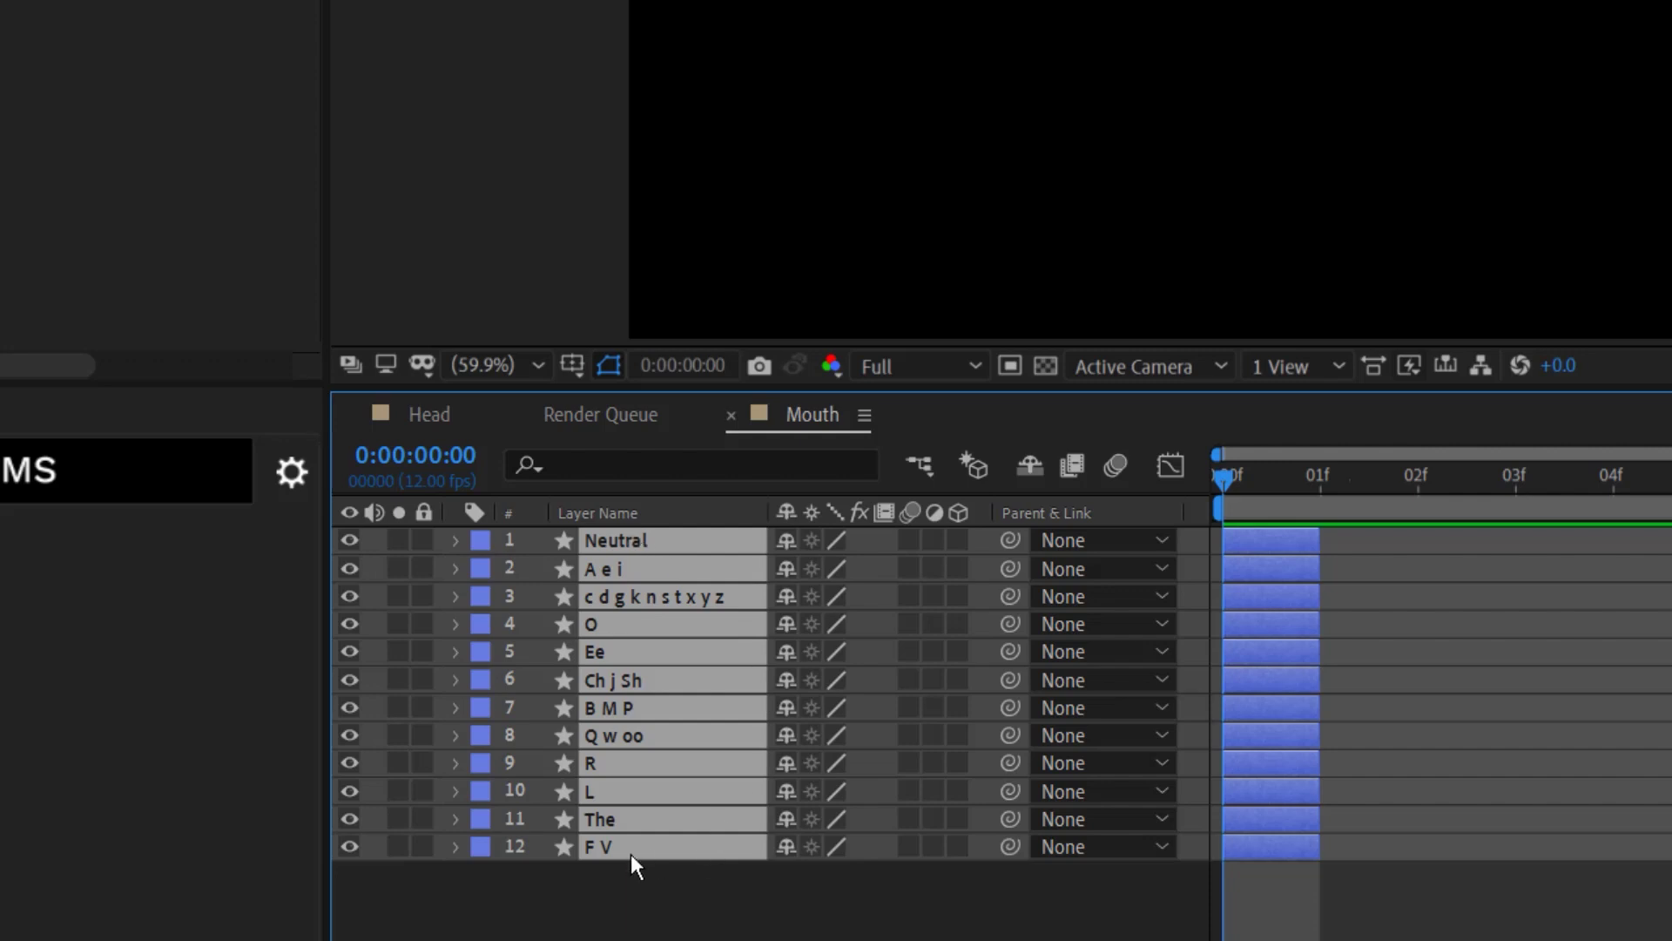
pyautogui.rightClick(645, 625)
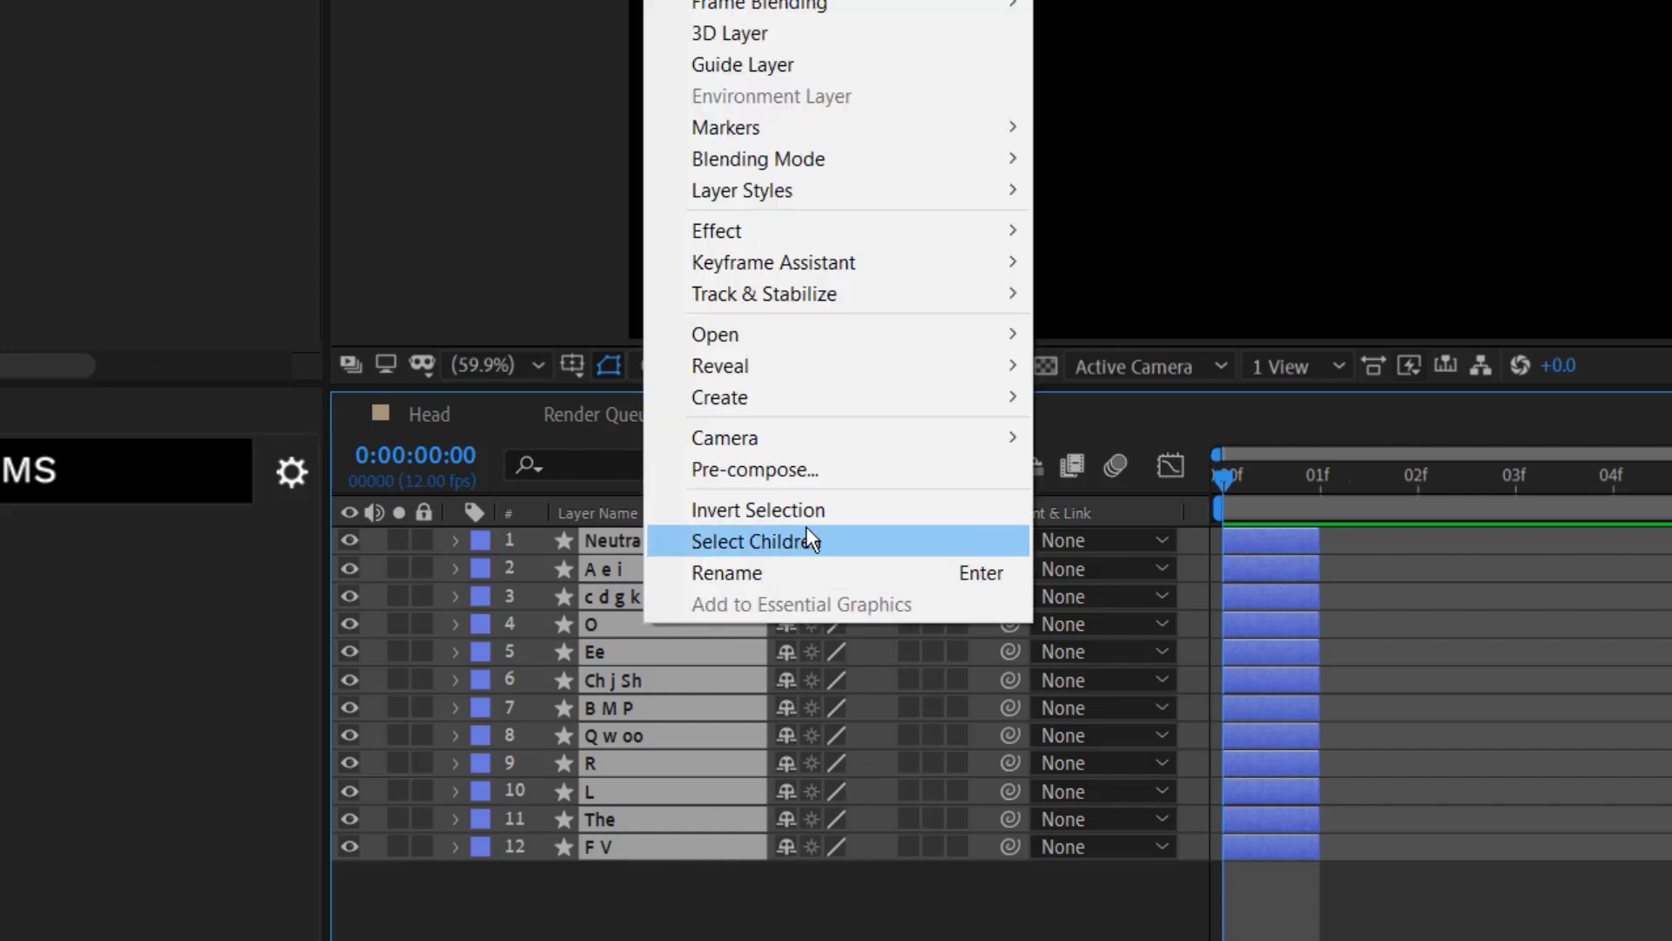
pyautogui.moveTo(823, 273)
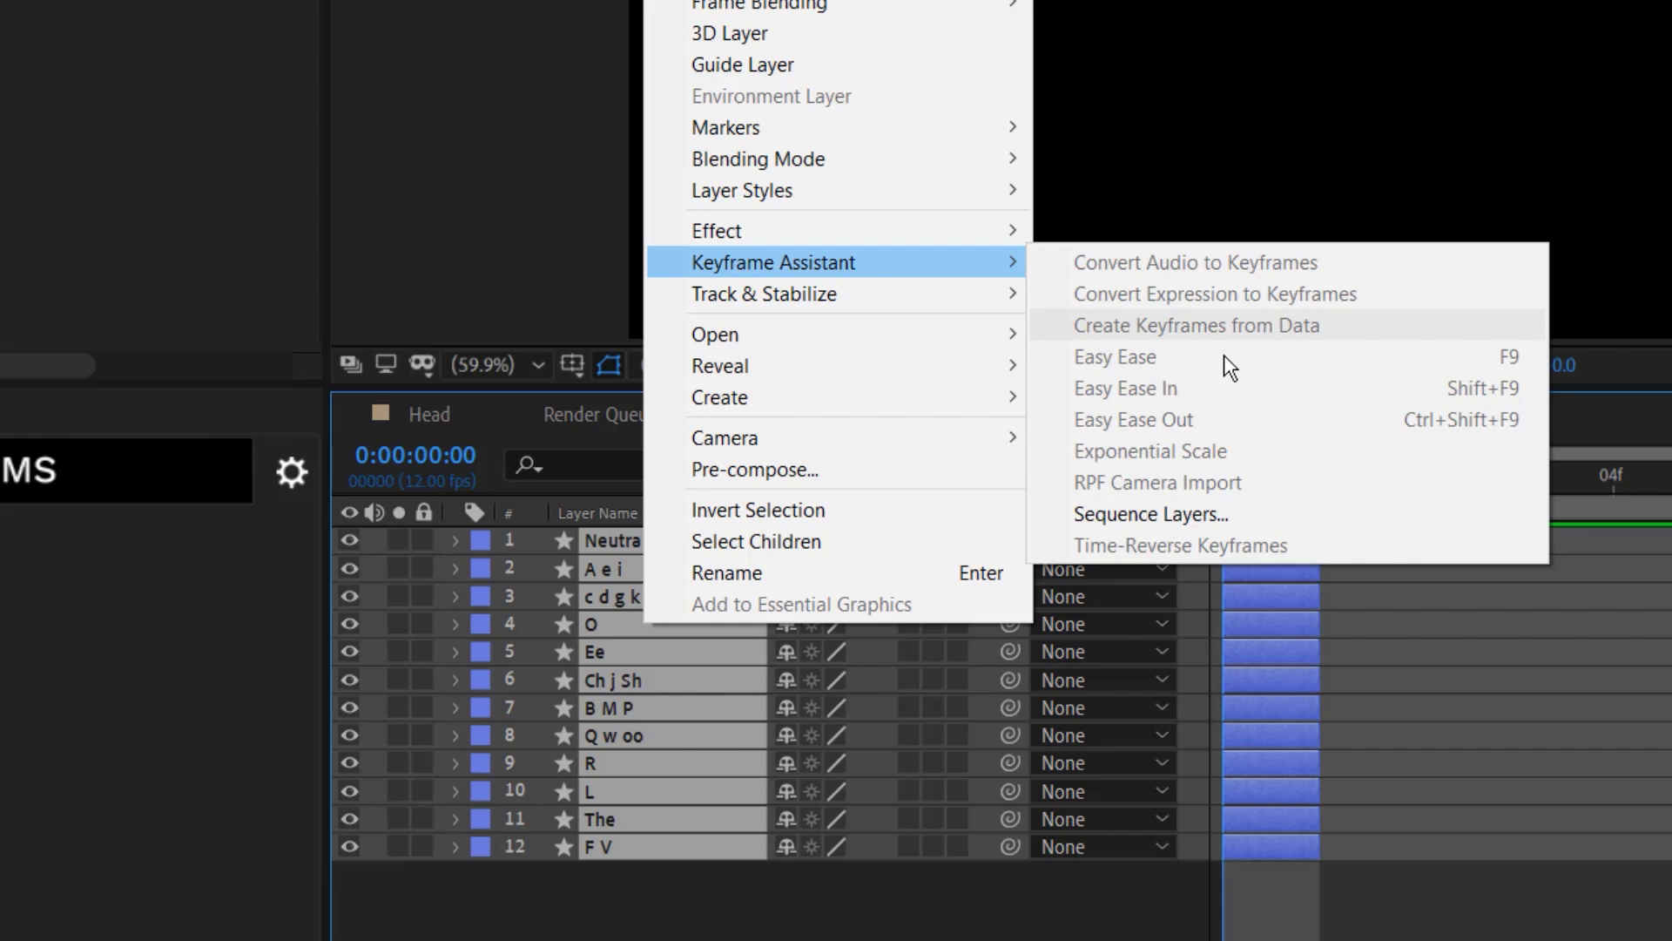
pyautogui.click(1190, 514)
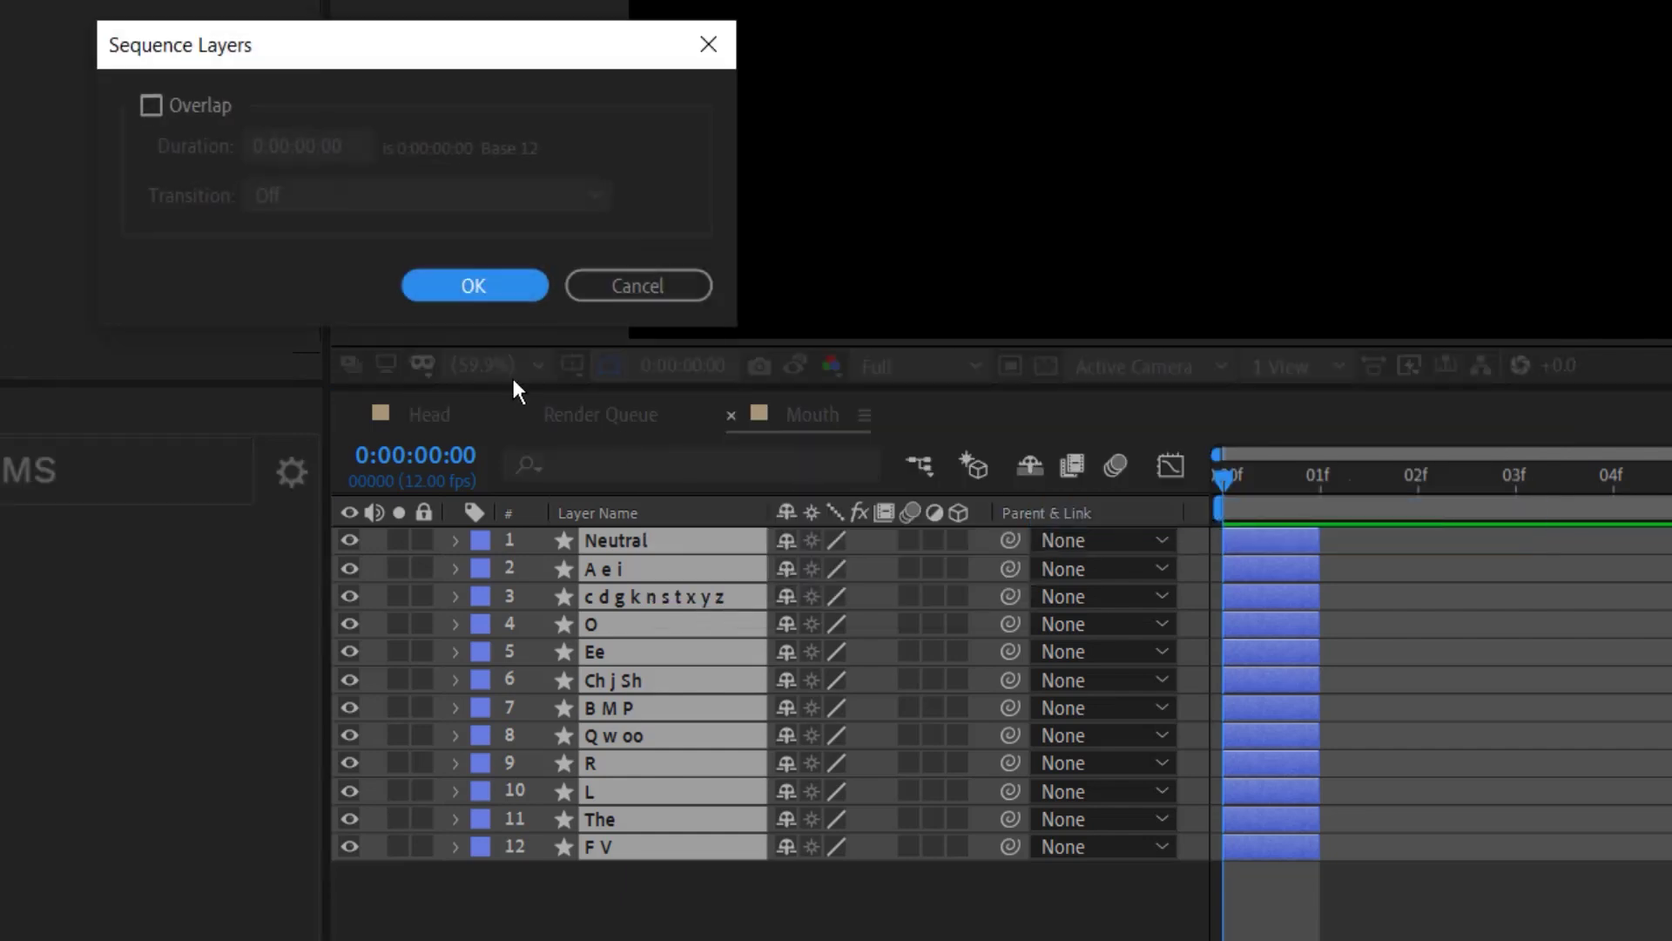
pyautogui.click(458, 285)
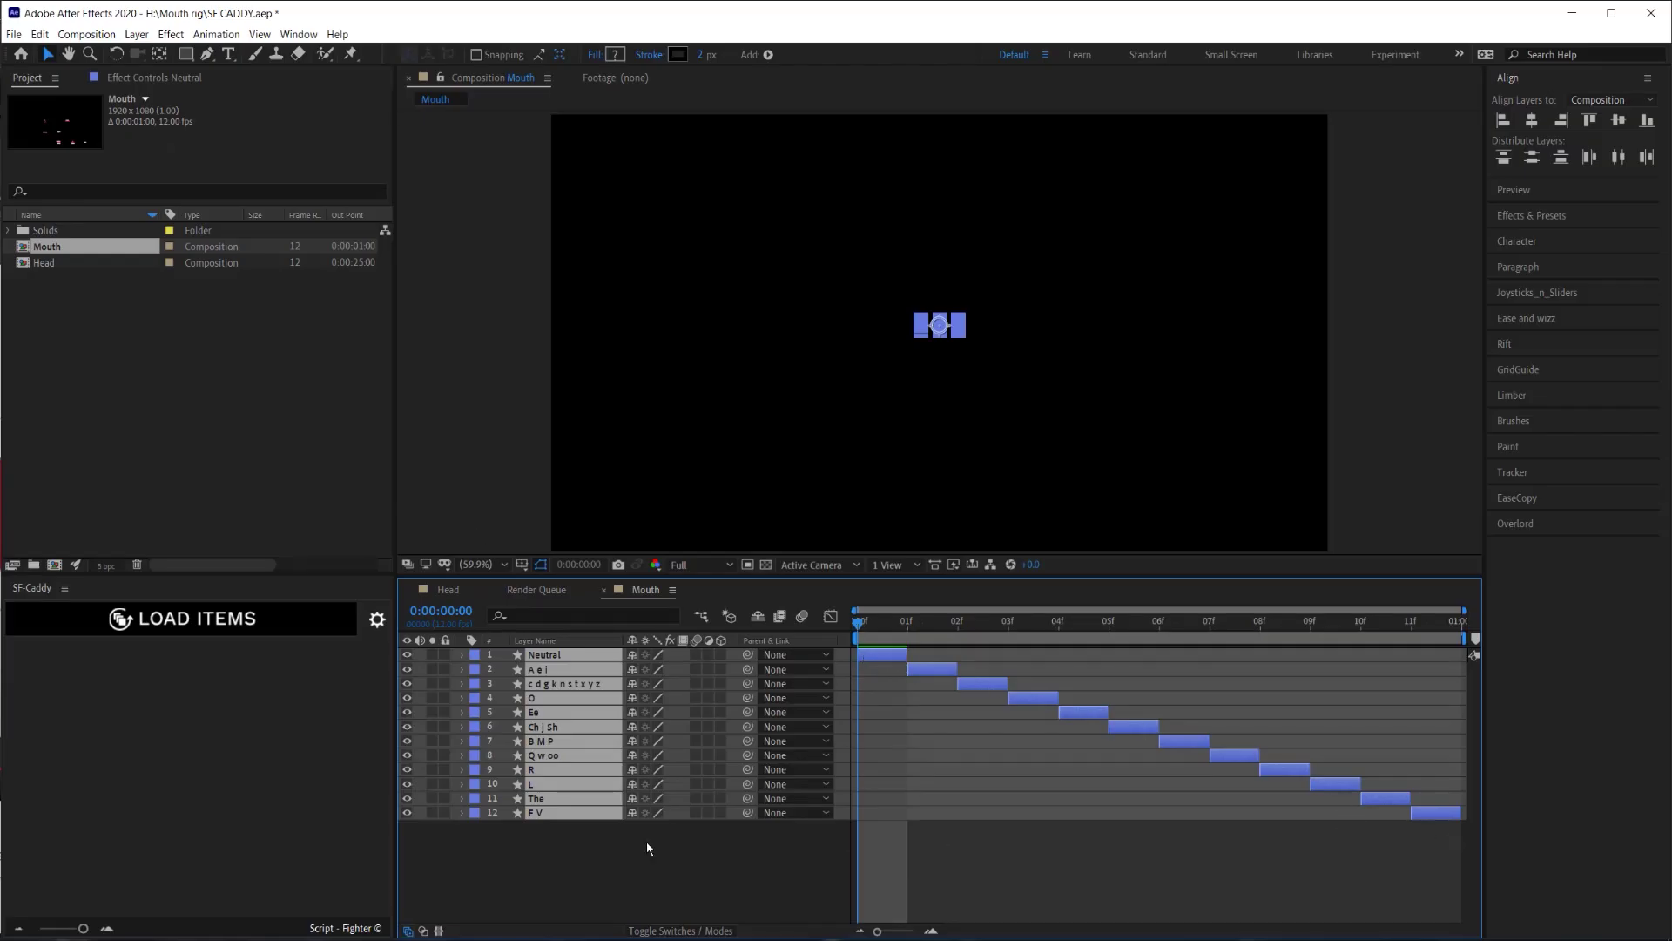
# Review the sequenced staircase by selecting F V, then all layers, then deselecting.
pyautogui.click(542, 838)
pyautogui.click(539, 815)
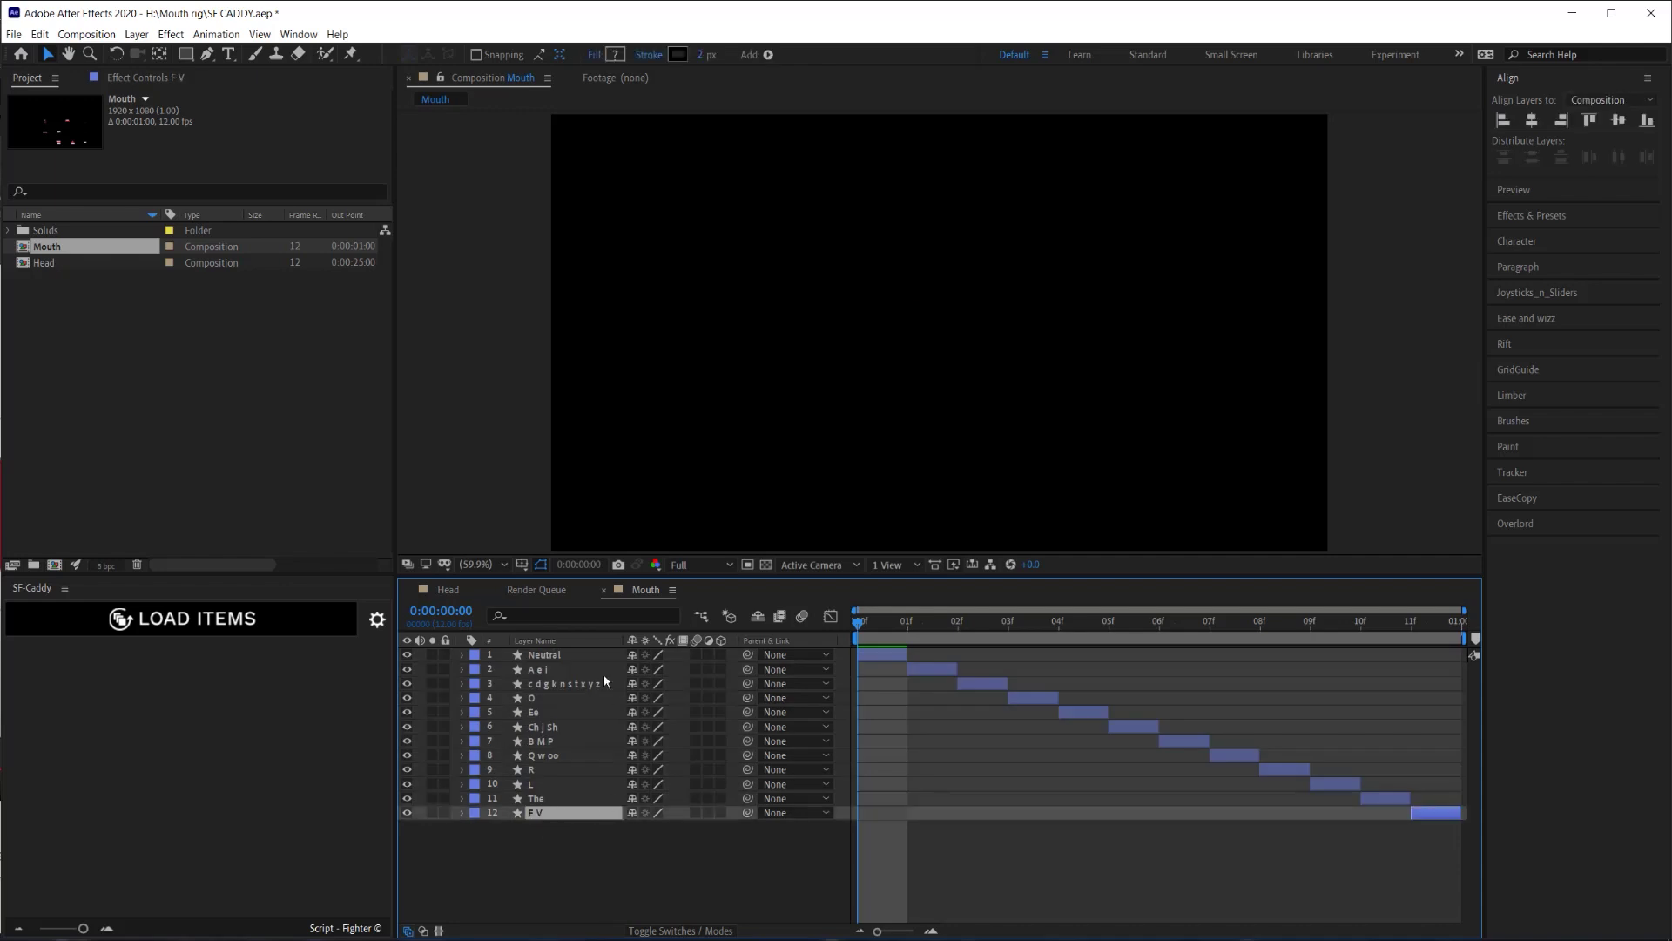
pyautogui.hotkey('ctrl', 'a')
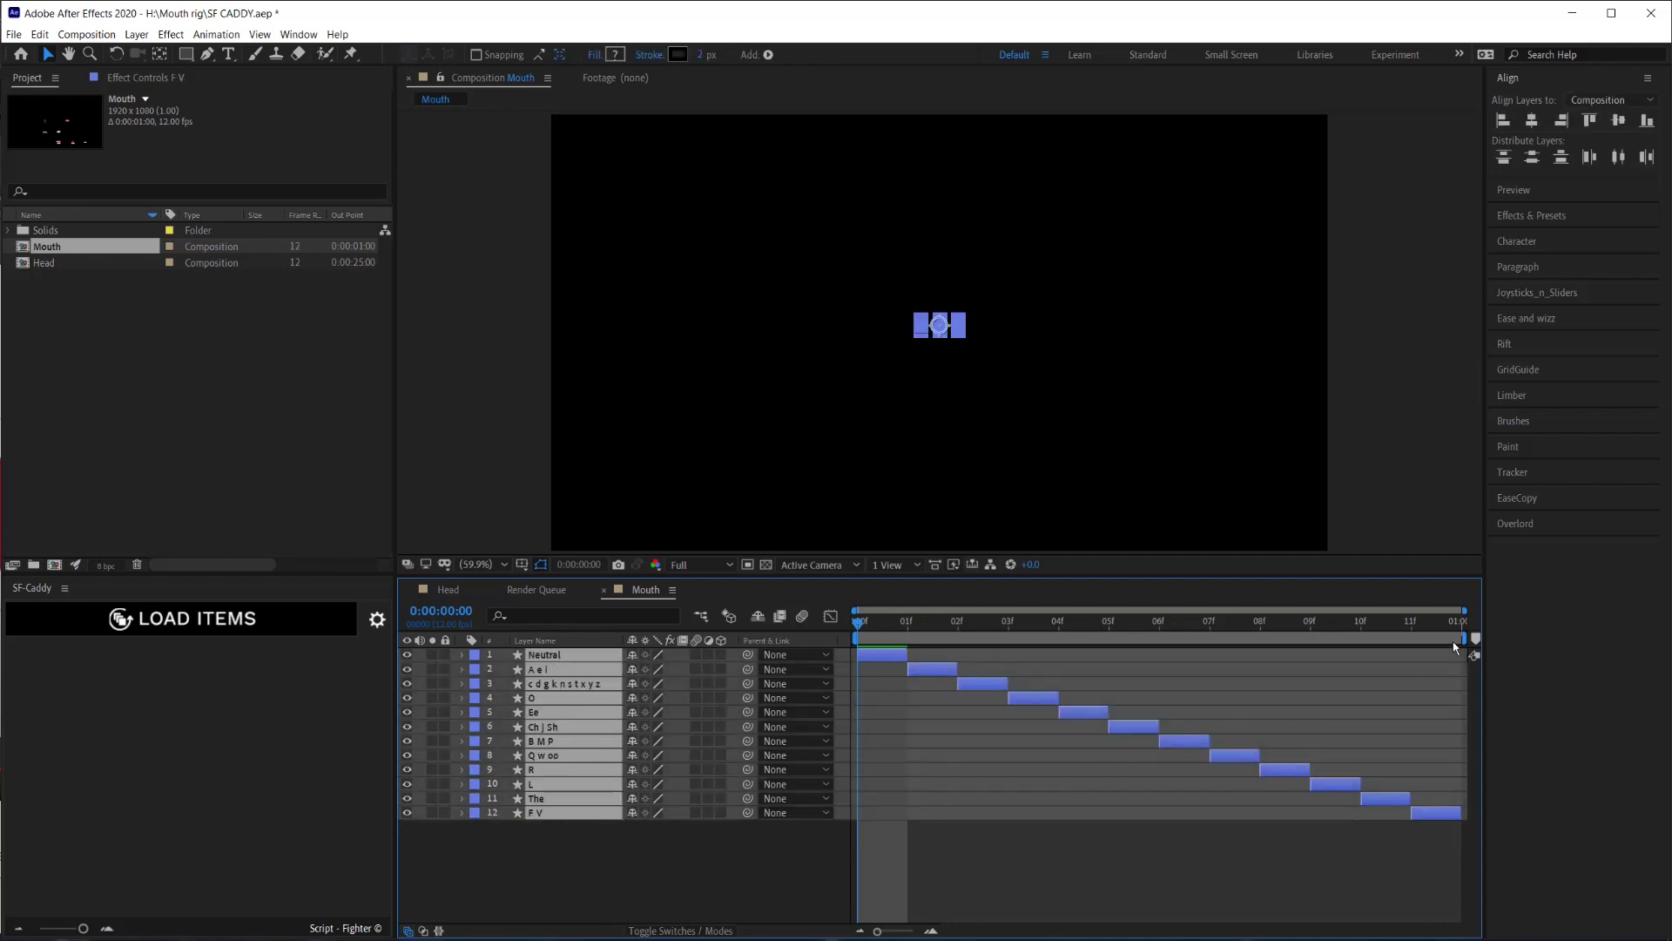
pyautogui.click(694, 855)
# Turn on the transparency grid and scrub through the sequenced mouth poses.
pyautogui.moveTo(873, 625); pyautogui.dragTo(1108, 626)
pyautogui.click(766, 564)
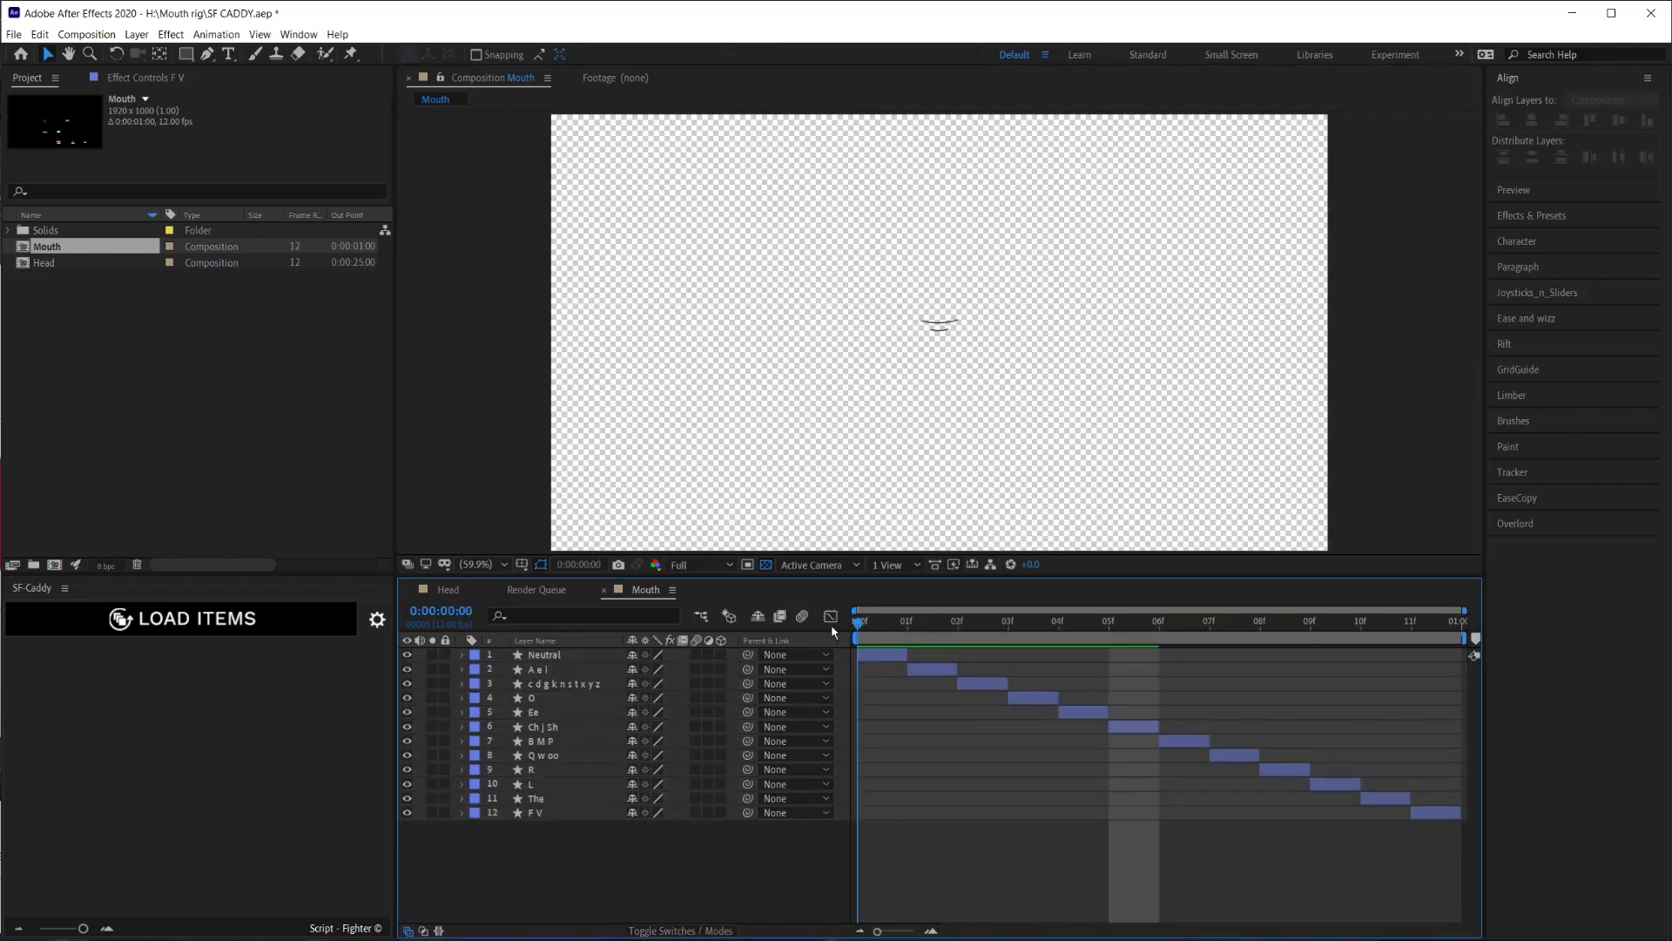
pyautogui.moveTo(860, 622)
pyautogui.mouseDown()
pyautogui.moveTo(1159, 649)
pyautogui.moveTo(1426, 702)
pyautogui.moveTo(859, 649)
pyautogui.mouseUp()
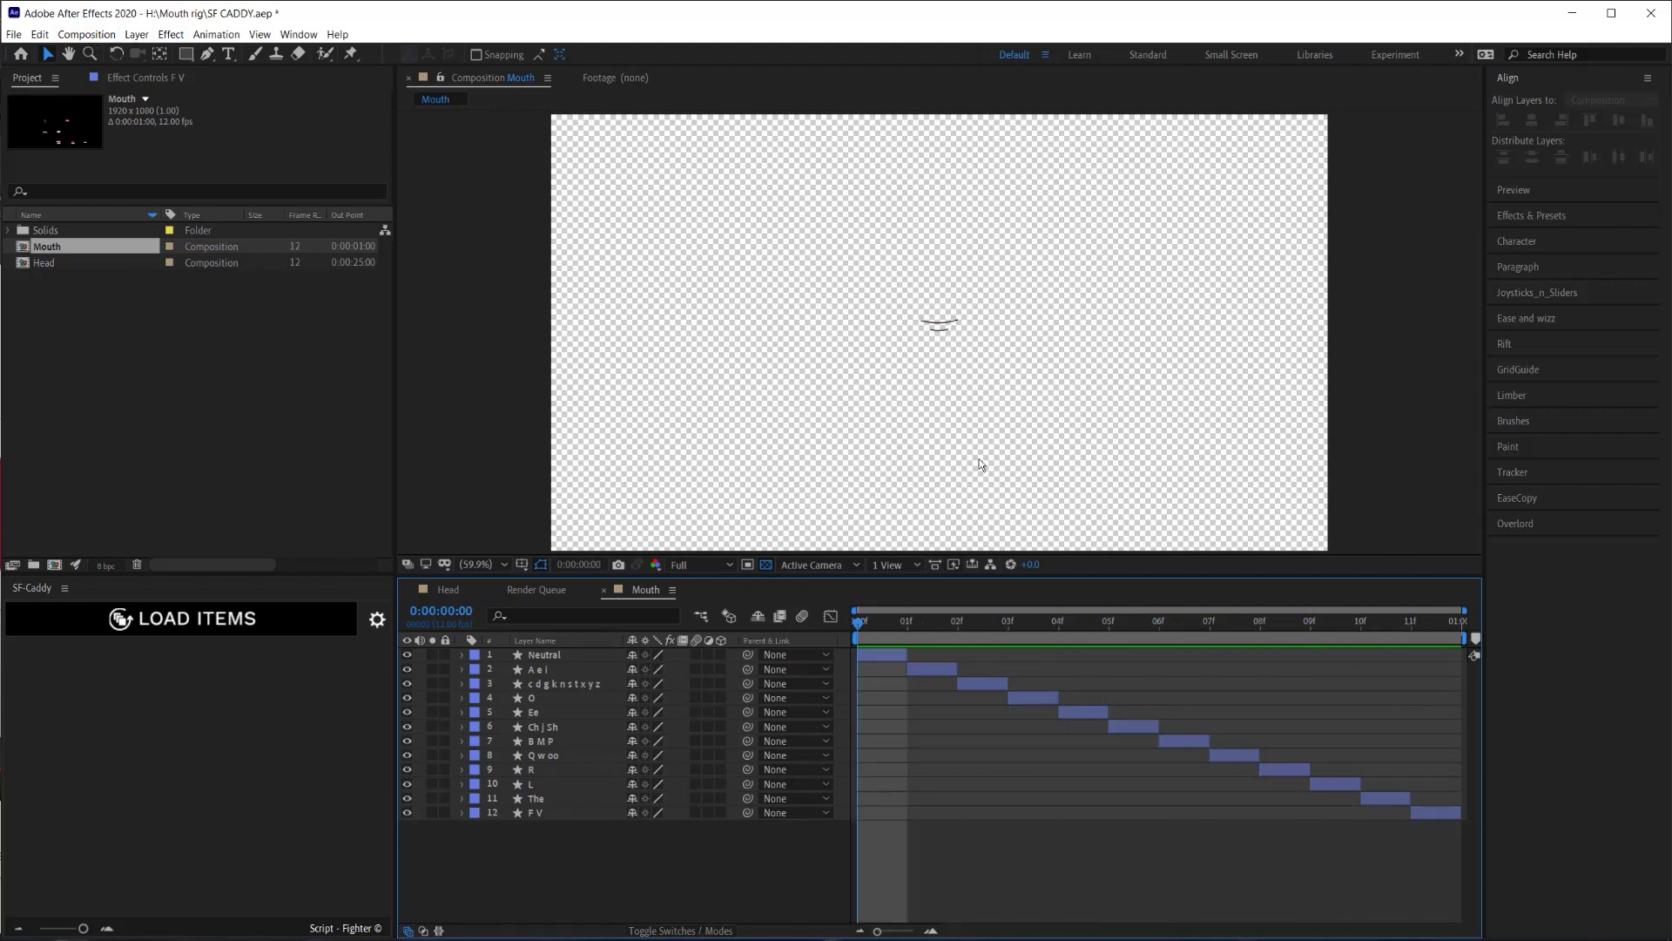
# Resize the Mouth composition to 200 × 200 px in Composition Settings.
pyautogui.click(88, 34)
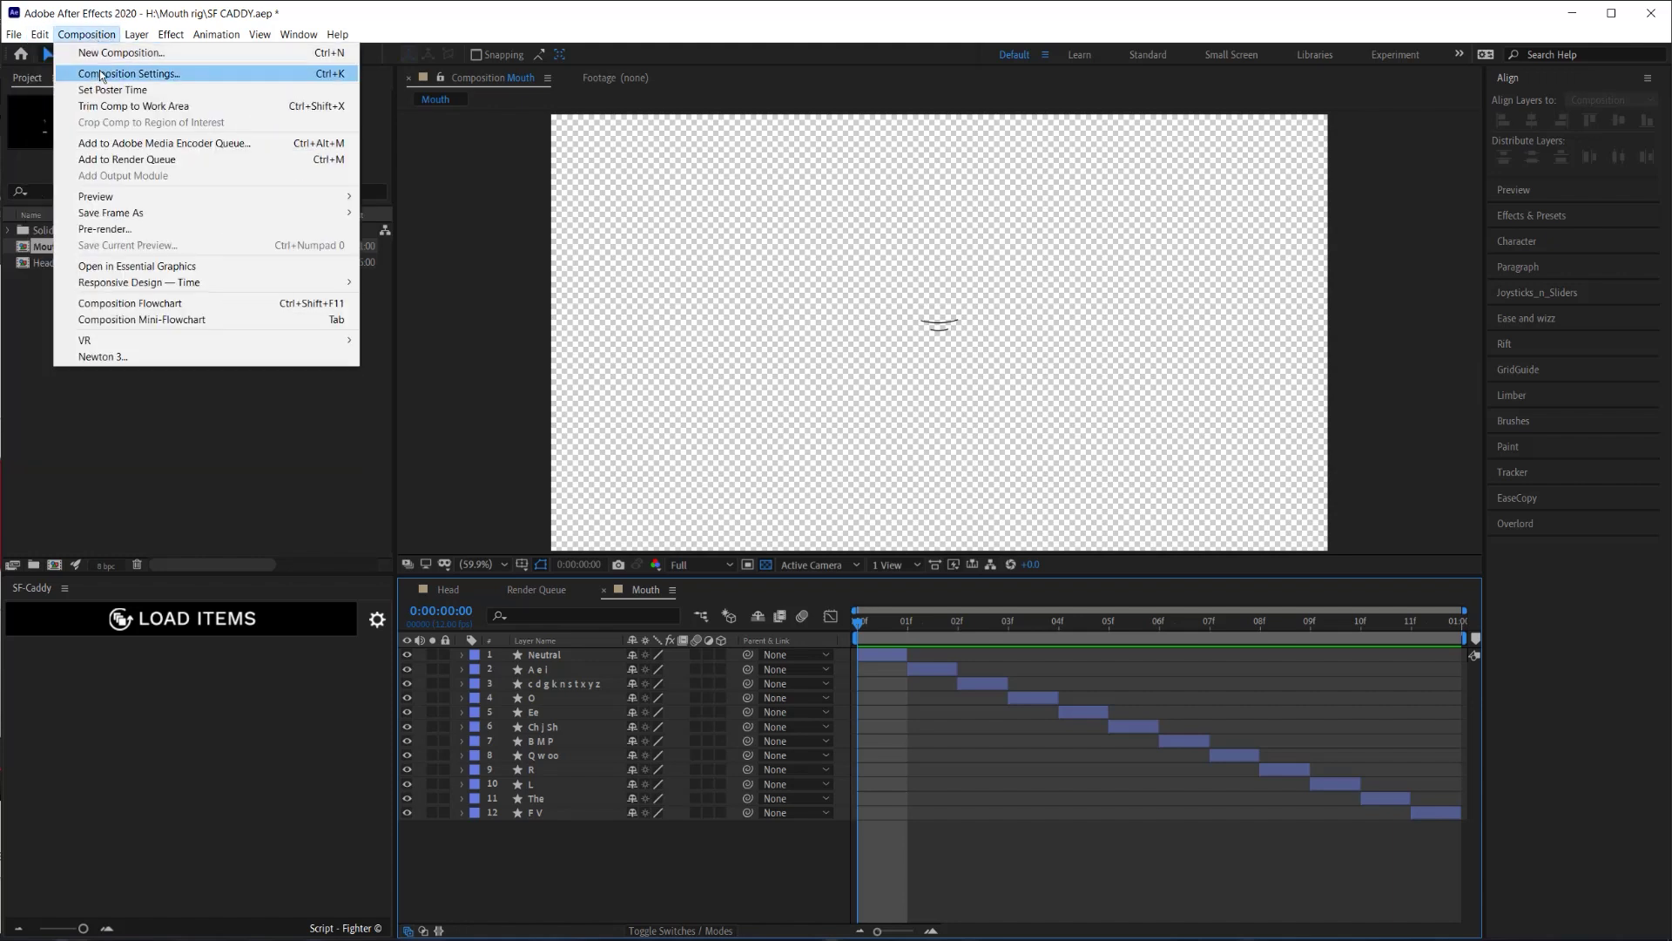
pyautogui.click(129, 73)
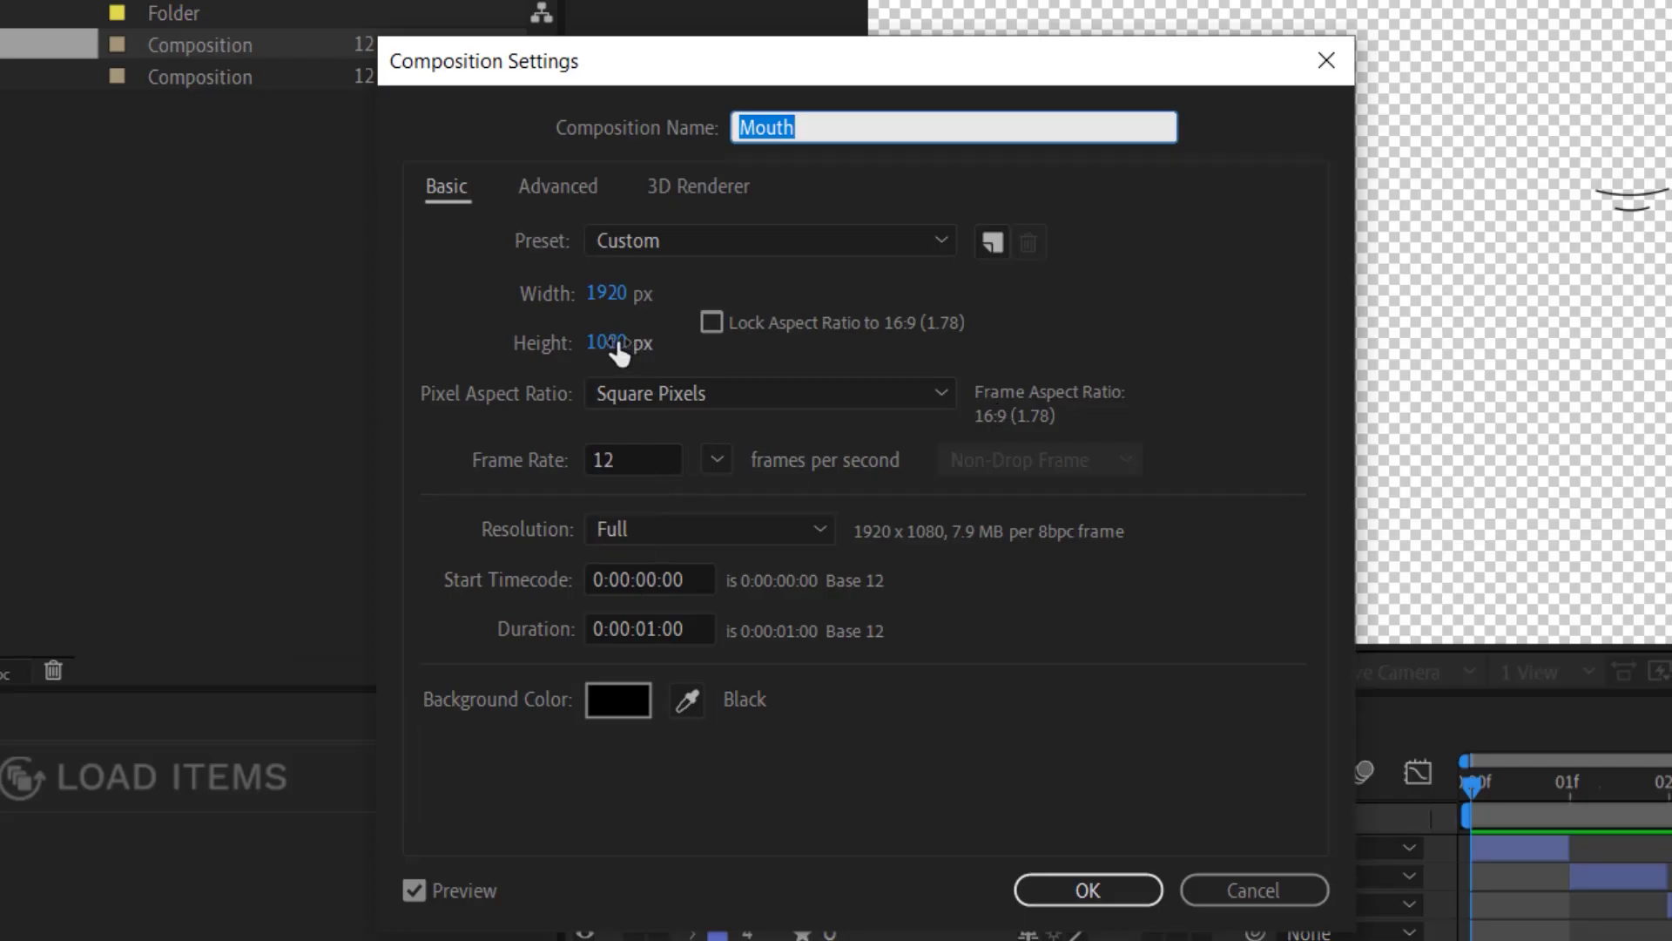
pyautogui.click(606, 342)
pyautogui.write('200')
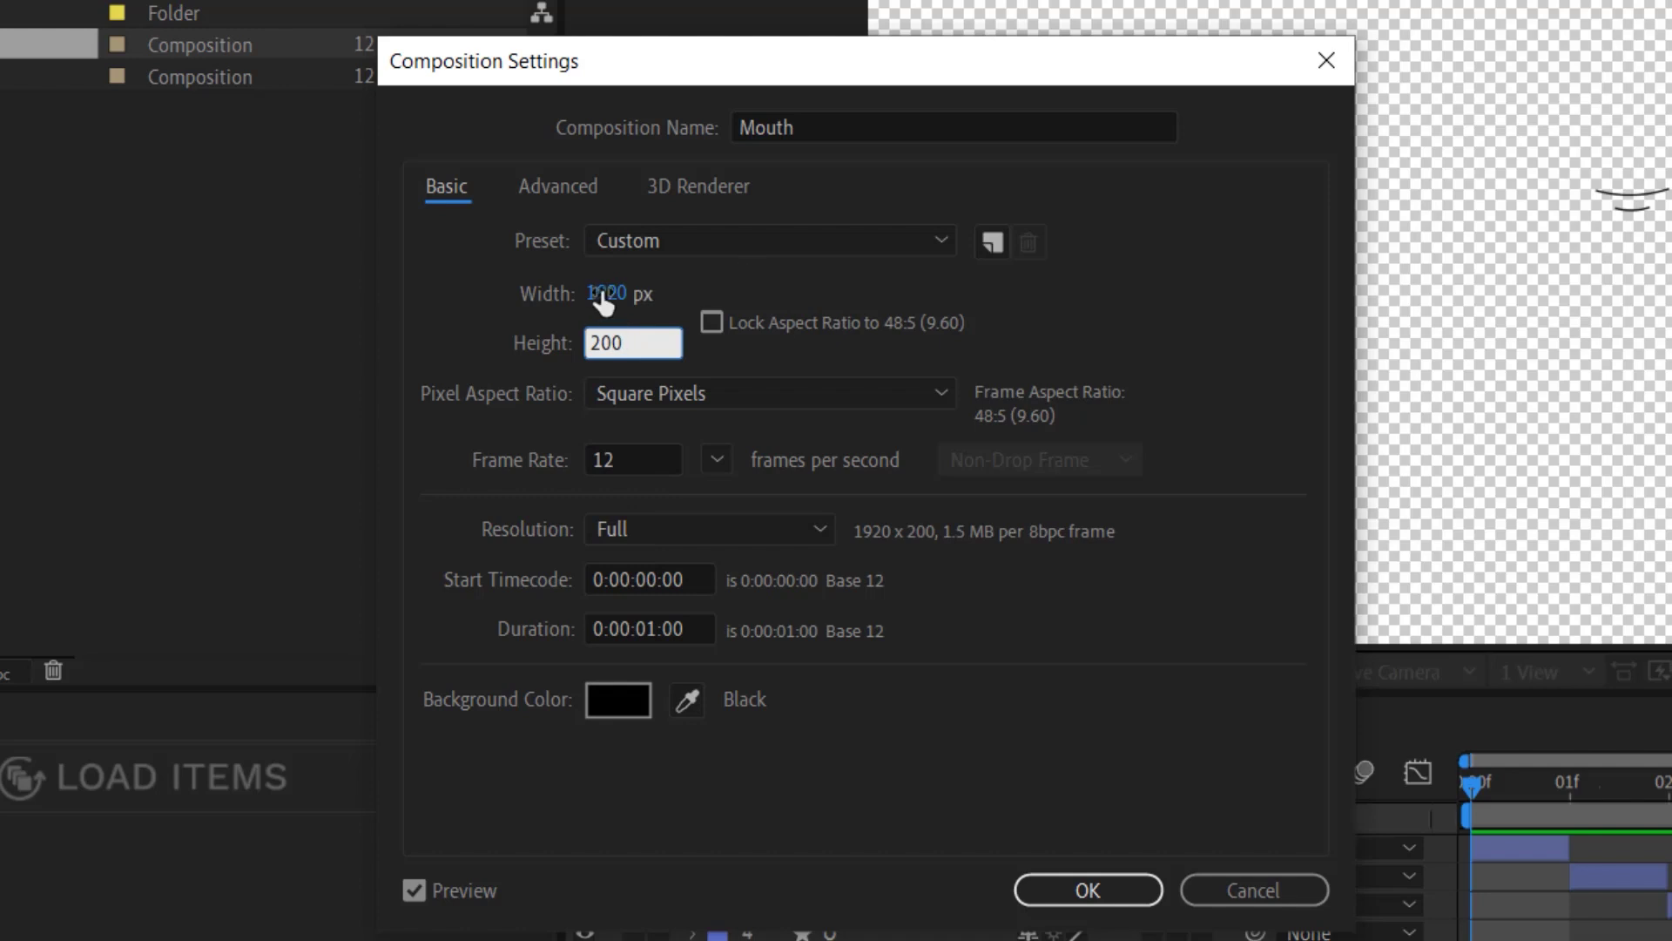
pyautogui.click(603, 292)
pyautogui.write('200')
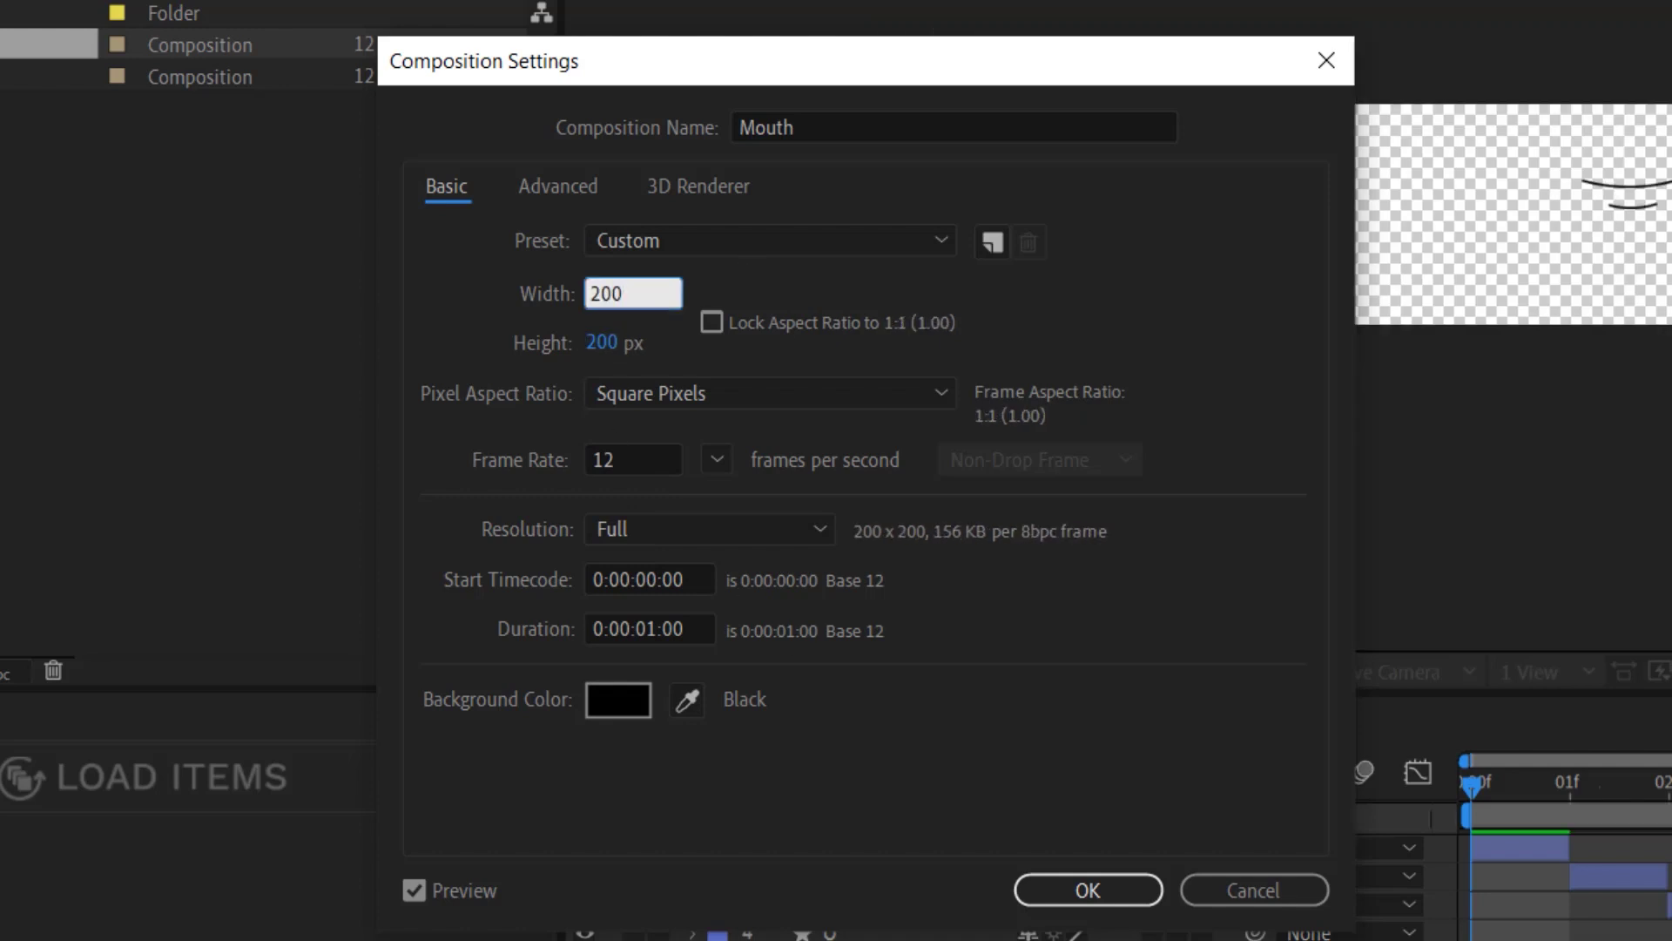
pyautogui.click(1135, 893)
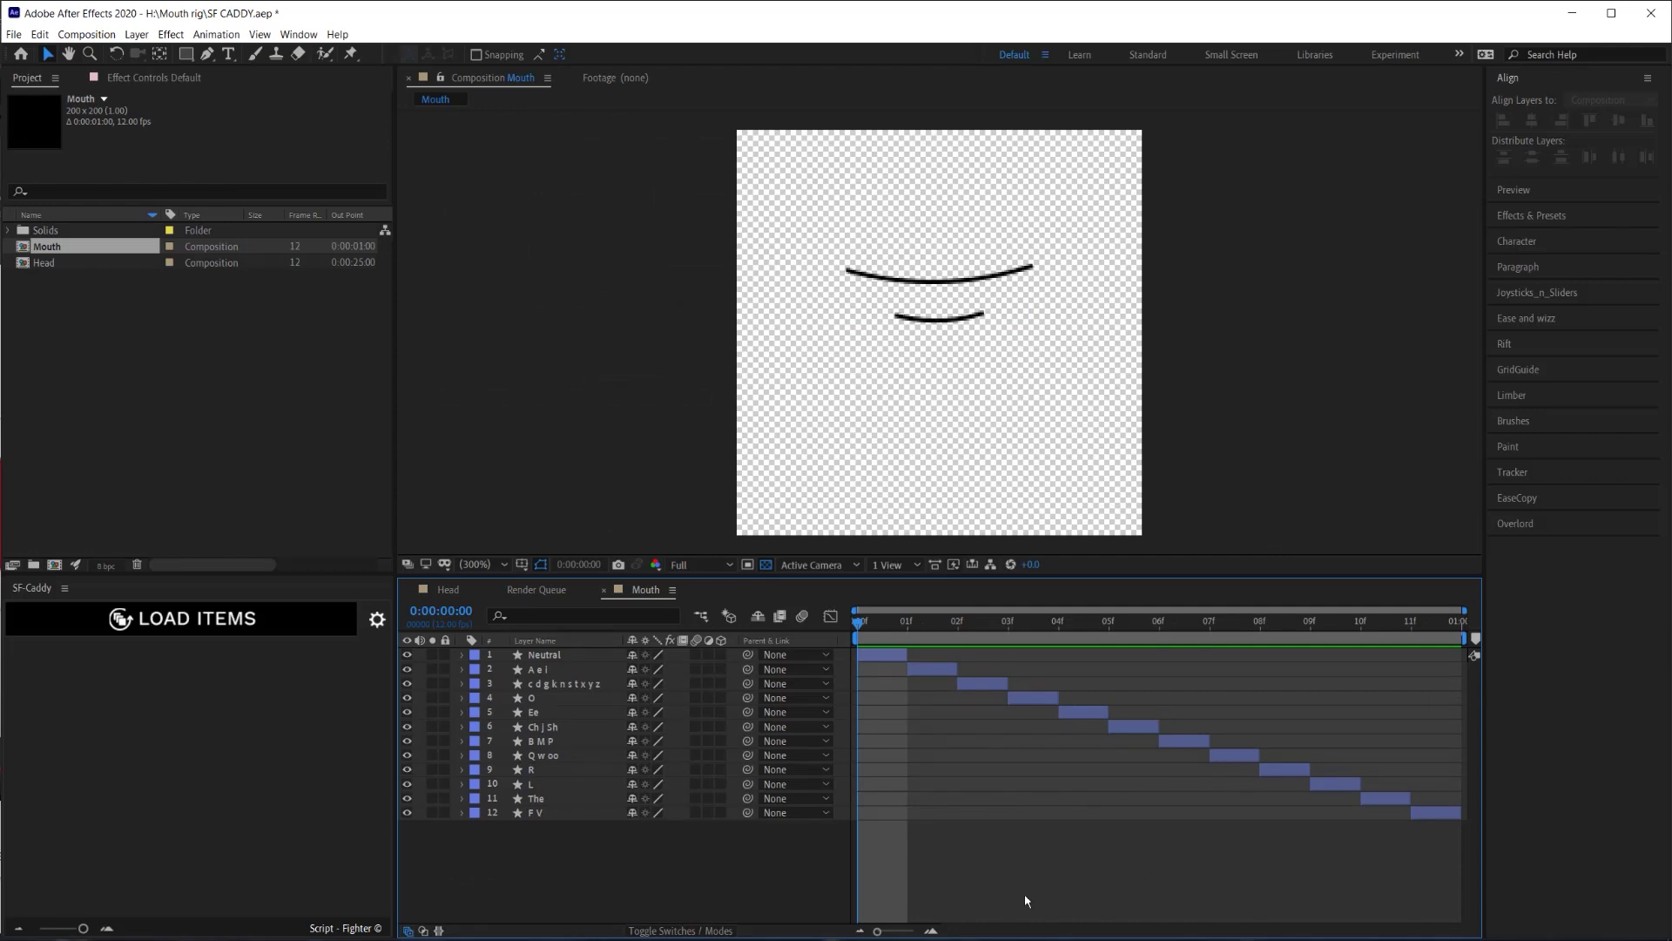
# Place the Mouth comp on the face in the Head comp and scale it to 91%.
pyautogui.click(449, 590)
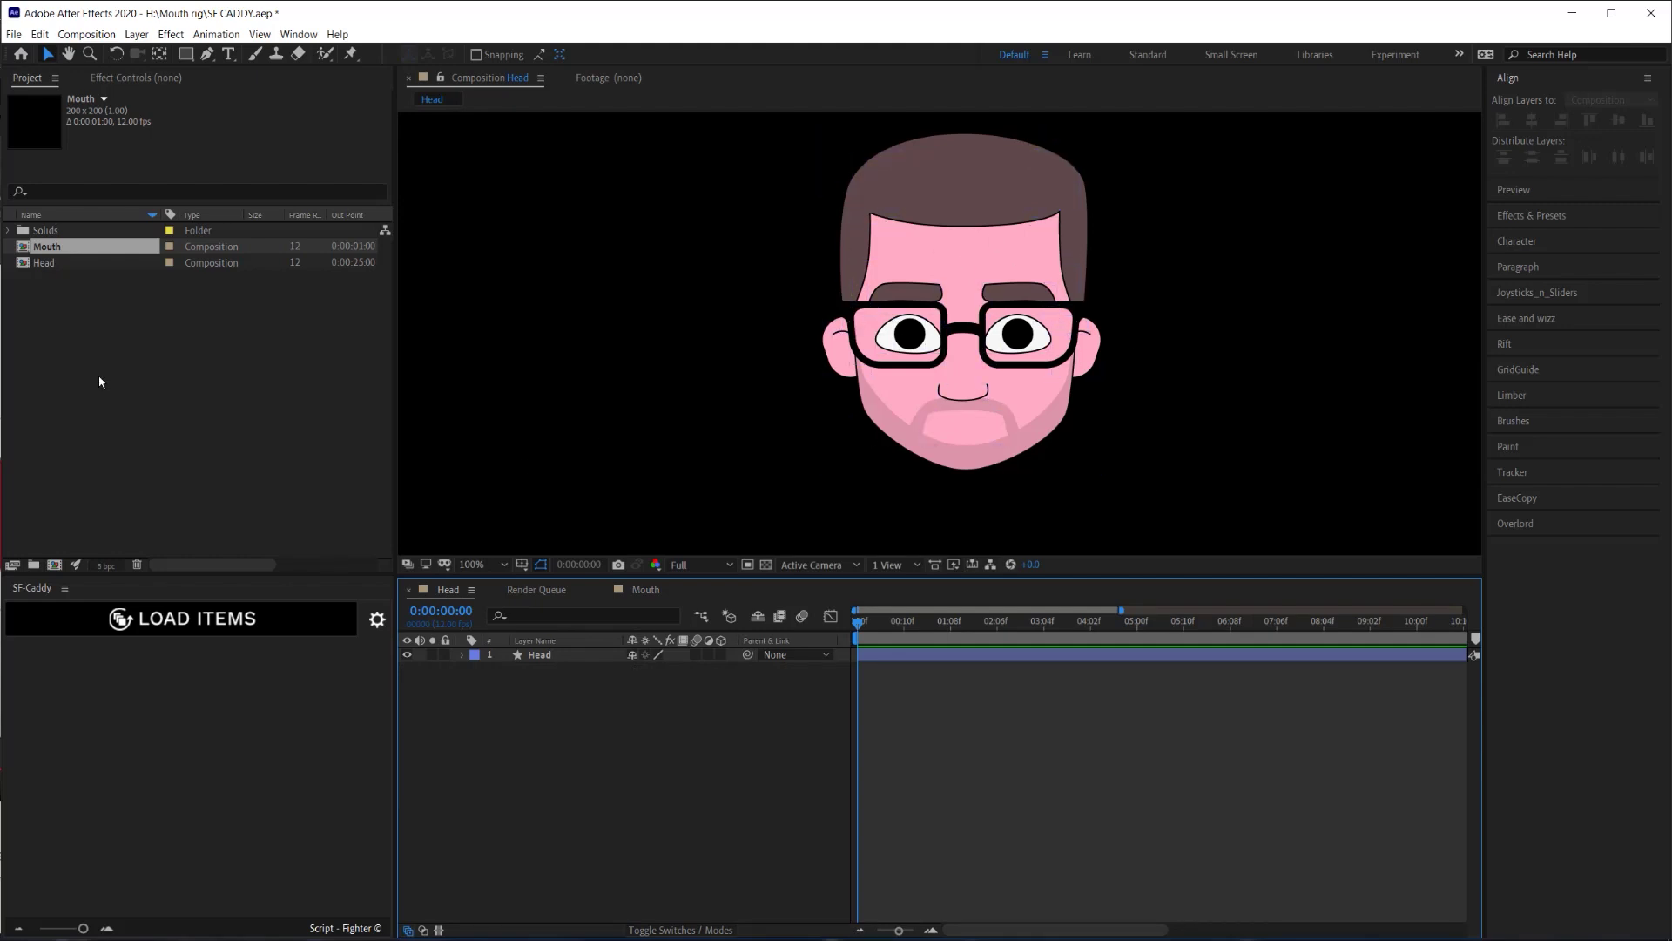
pyautogui.moveTo(39, 247); pyautogui.dragTo(970, 431)
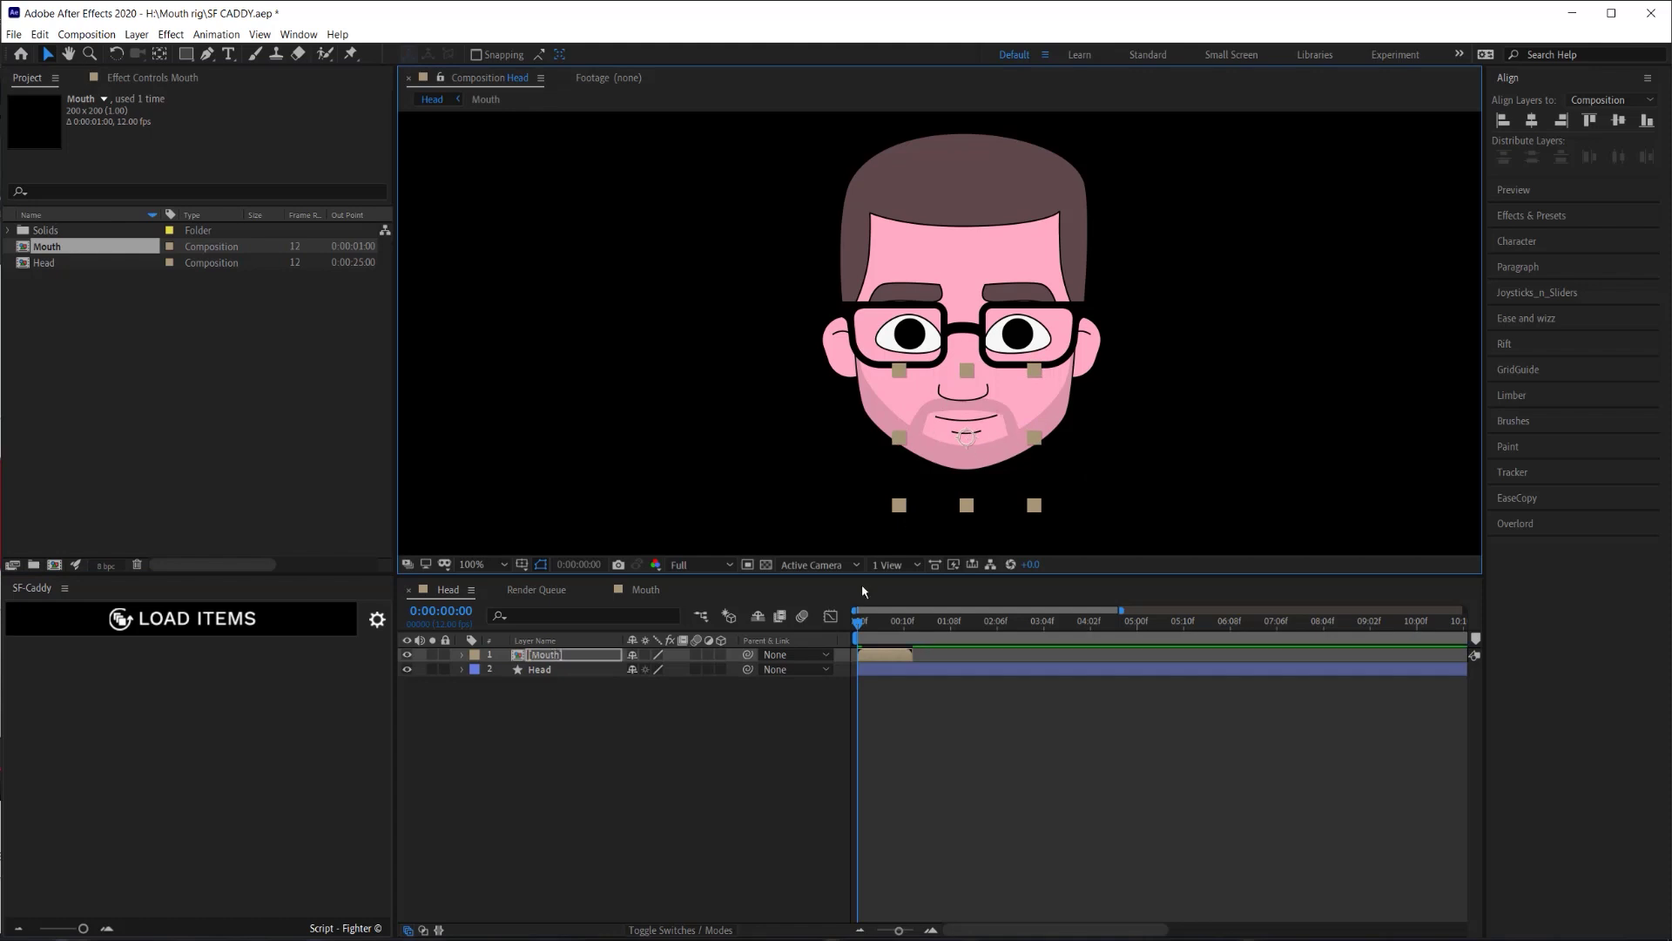
pyautogui.press('s')
pyautogui.moveTo(649, 669); pyautogui.dragTo(624, 781)
pyautogui.click(624, 780)
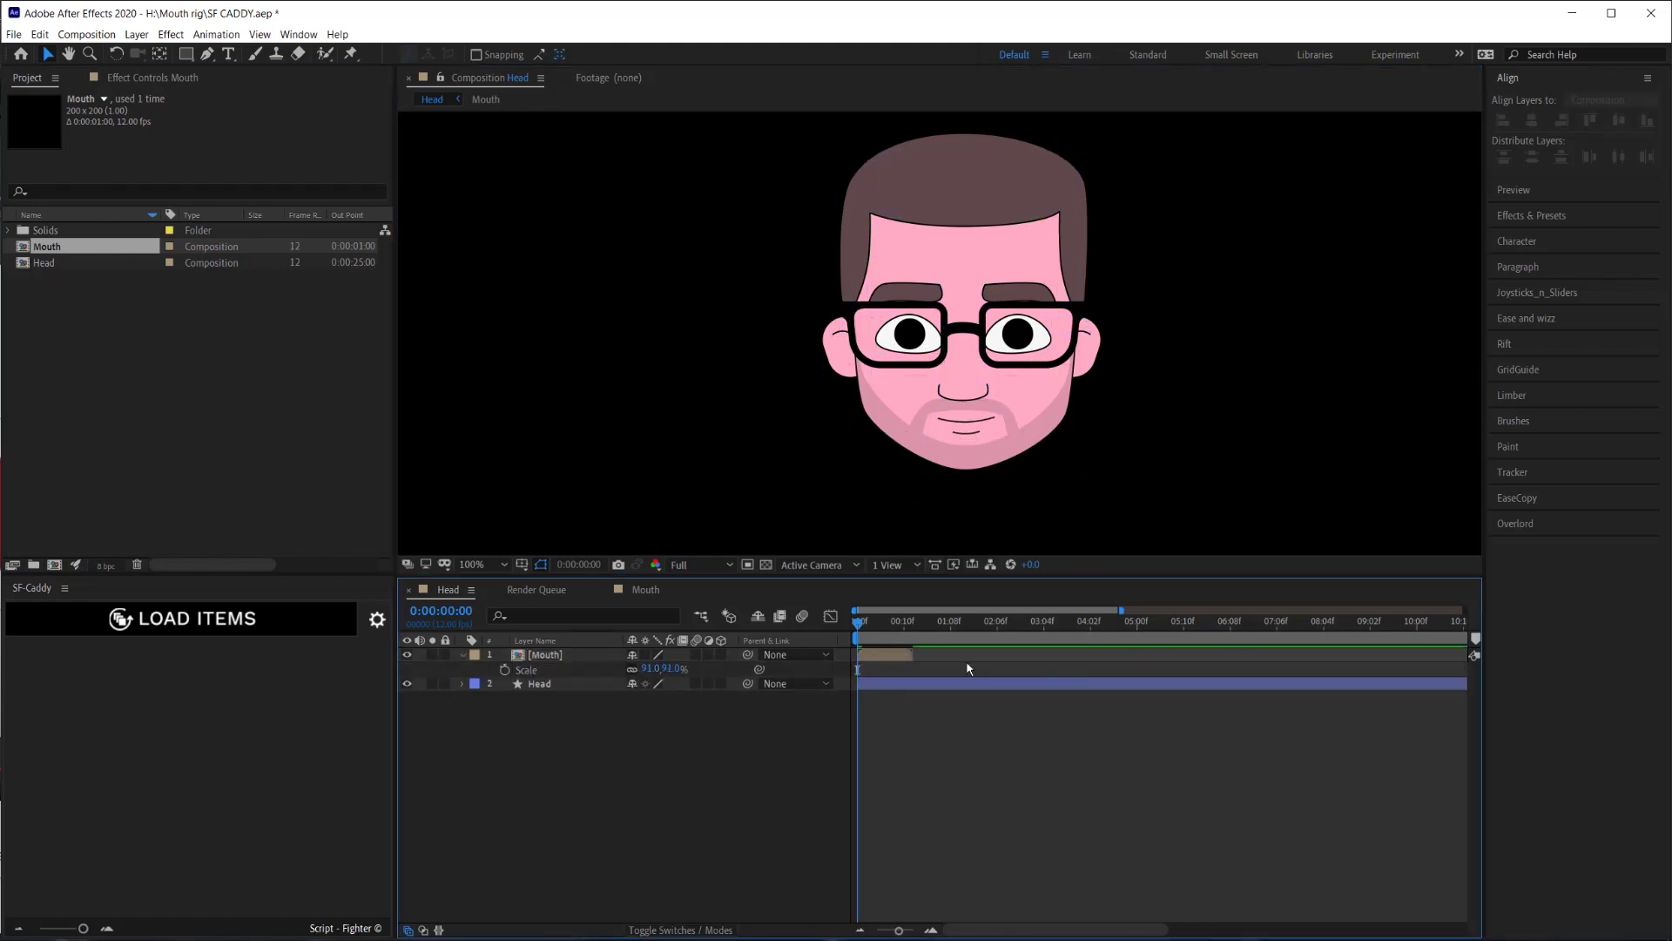
# Load the Mouth layer's twelve poses into SF-Caddy buttons and scroll through the thumbnails.
pyautogui.click(576, 663)
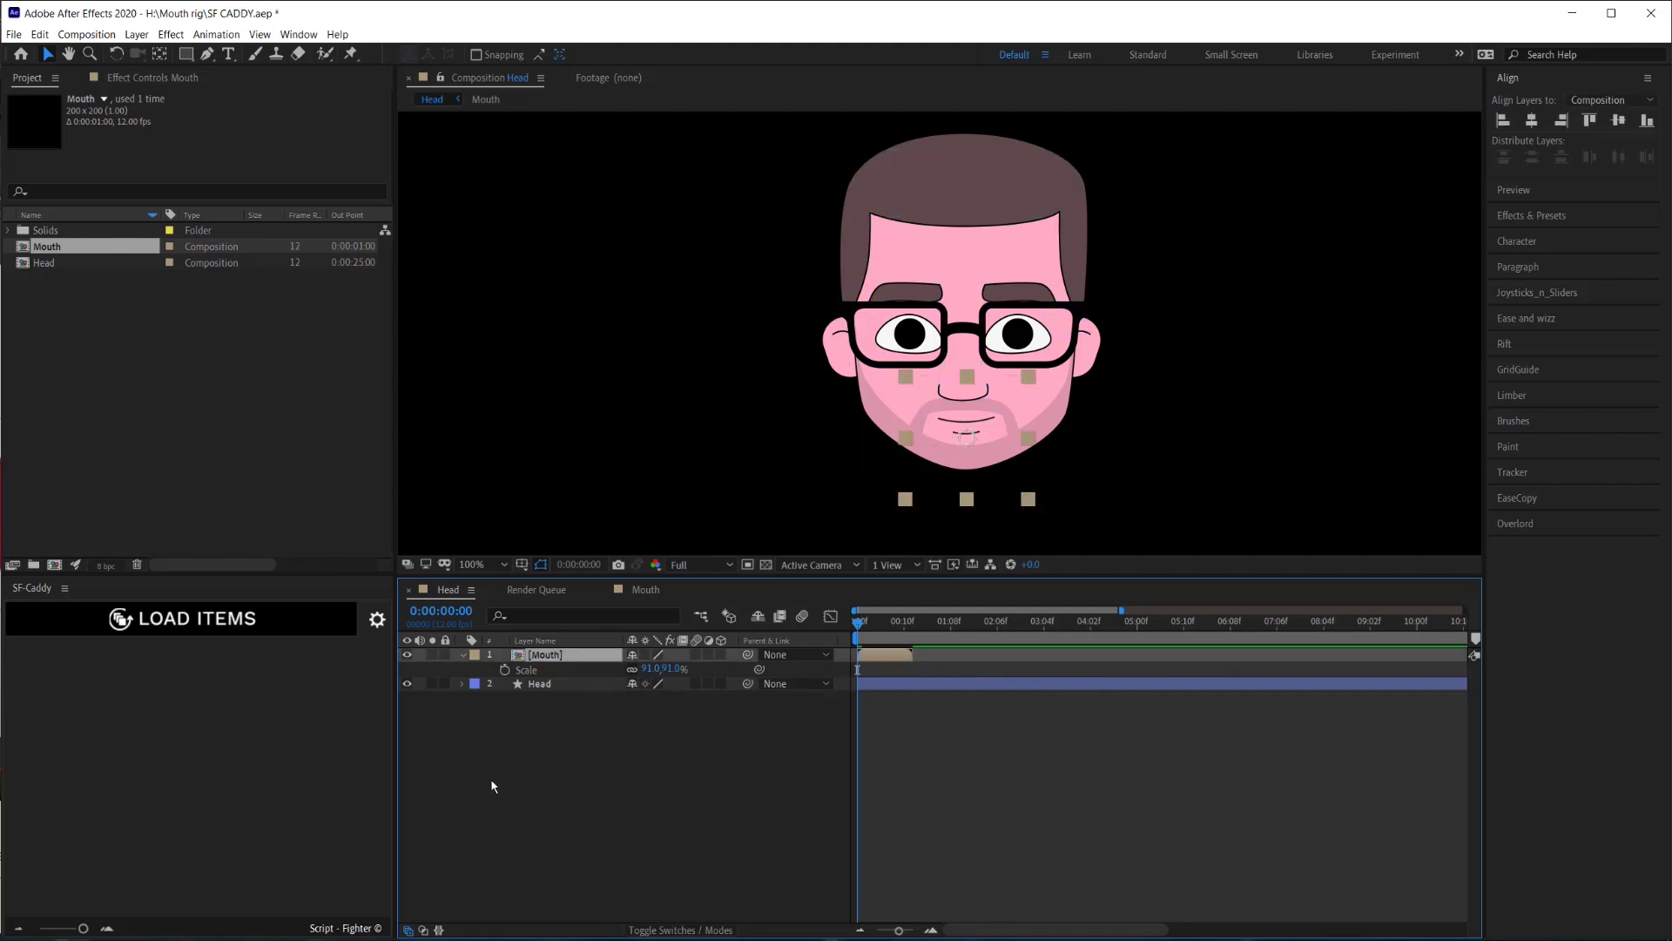
pyautogui.click(183, 620)
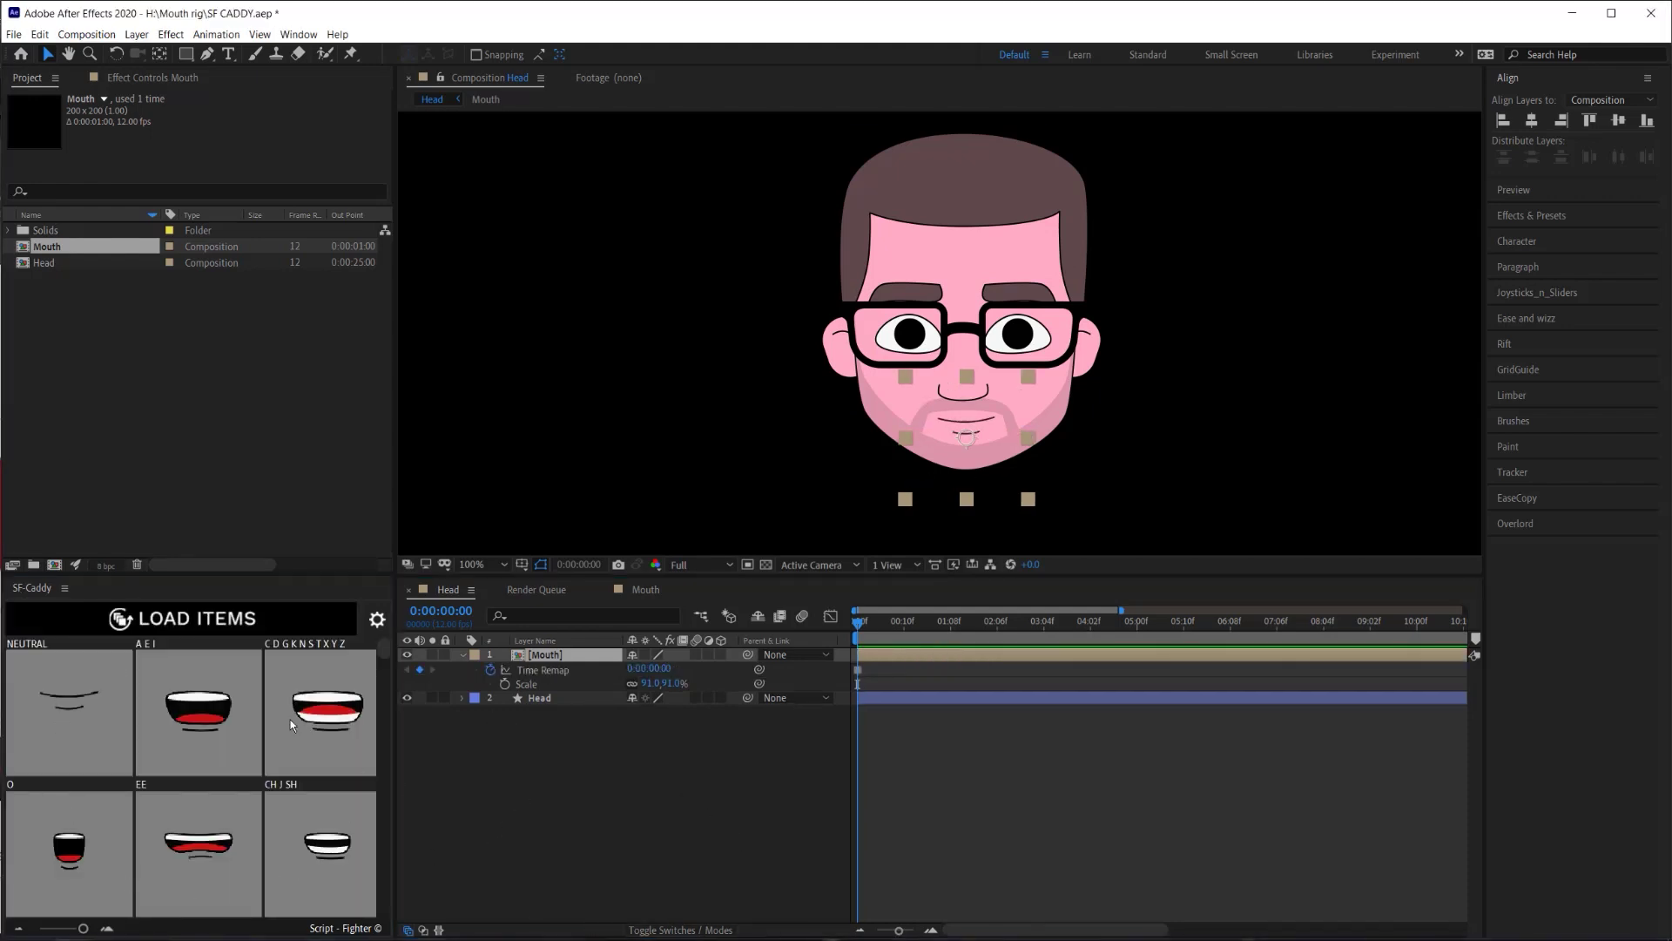
pyautogui.moveTo(389, 656); pyautogui.dragTo(393, 921)
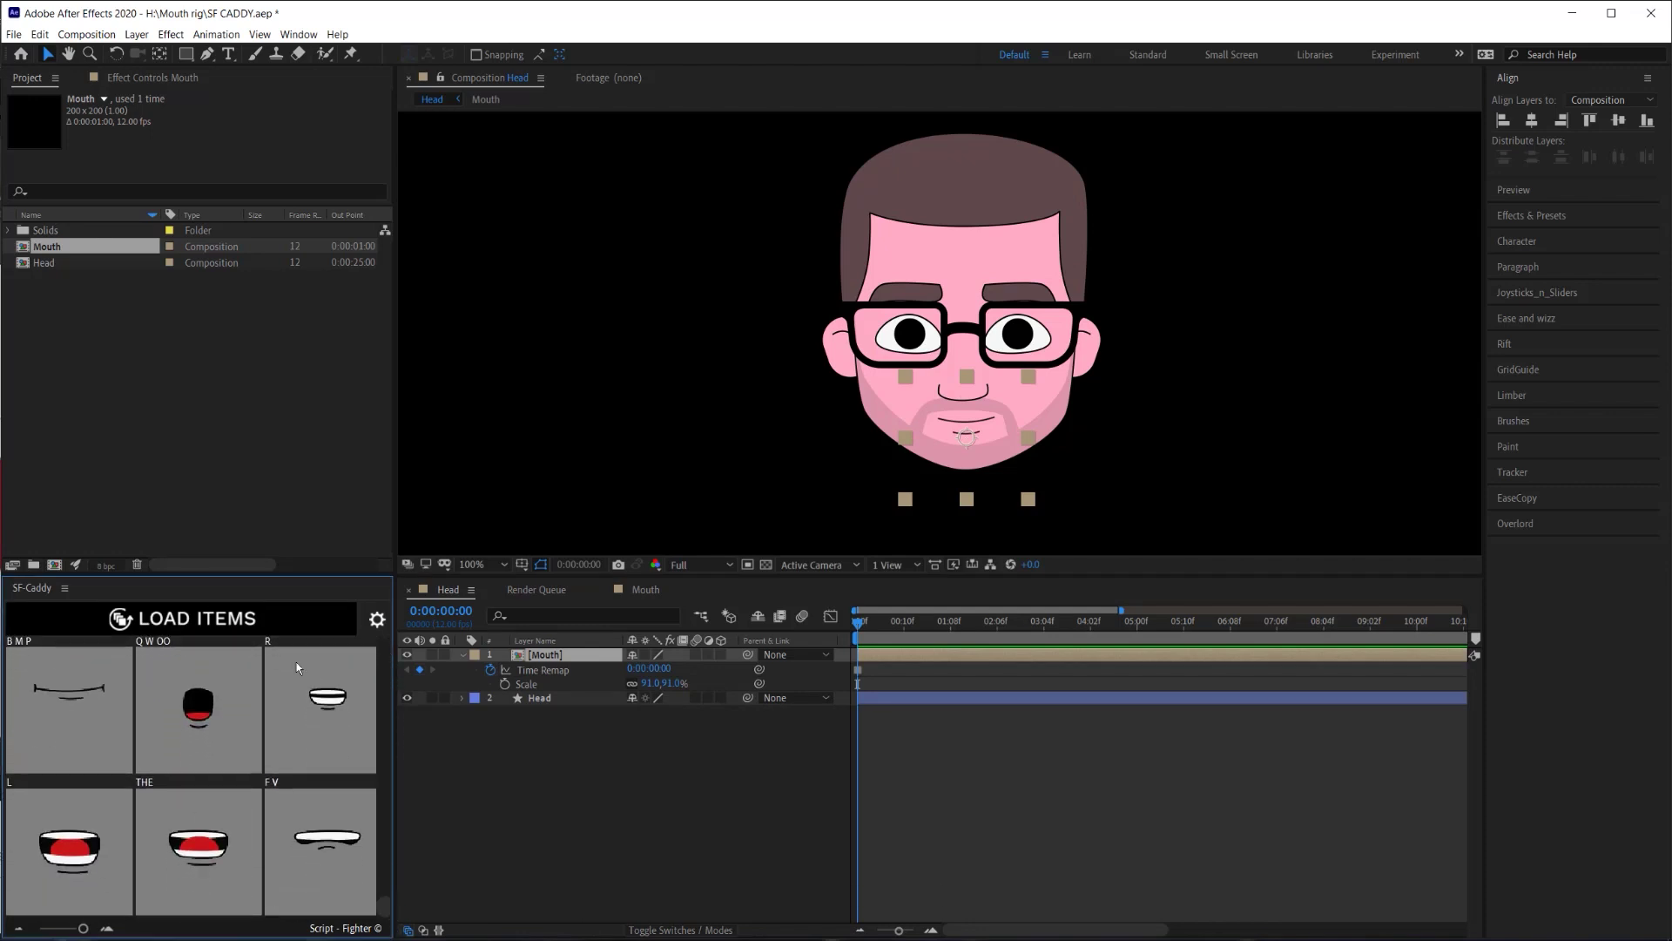
pyautogui.moveTo(391, 911); pyautogui.dragTo(389, 654)
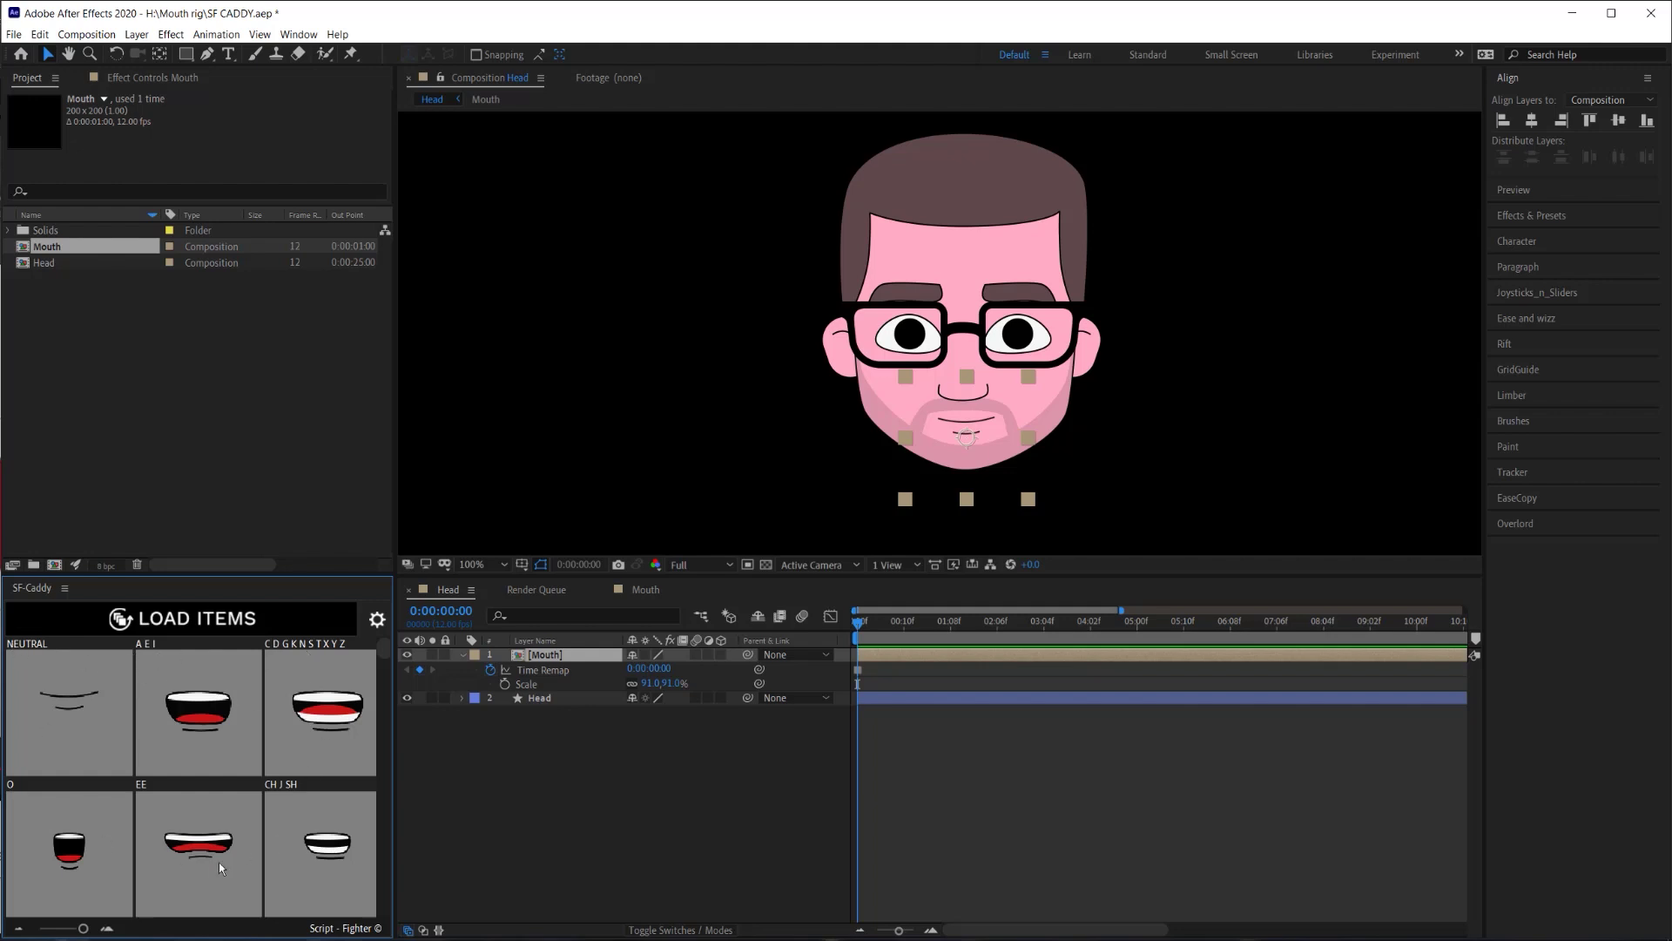
pyautogui.moveTo(387, 656)
pyautogui.mouseDown()
pyautogui.moveTo(384, 866)
pyautogui.moveTo(387, 649)
pyautogui.mouseUp()
# Key the A E I mouth two frames ahead, then the O mouth at frame 9.
pyautogui.click(863, 633)
pyautogui.press('pagedown')
pyautogui.press('pagedown')
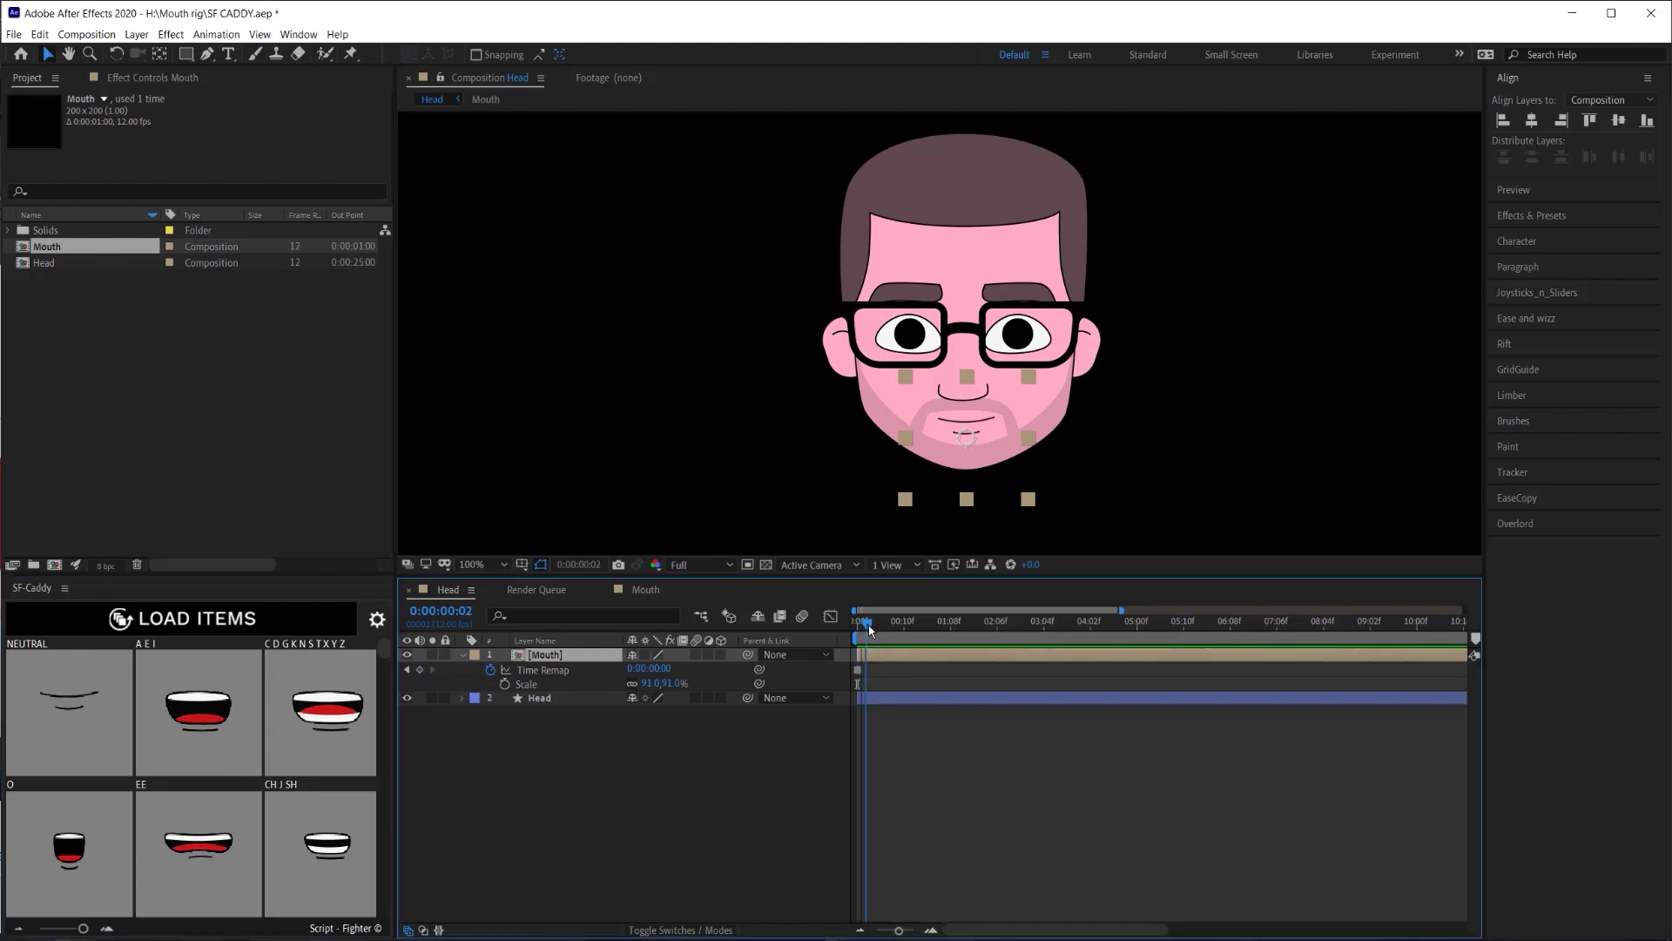
pyautogui.click(191, 694)
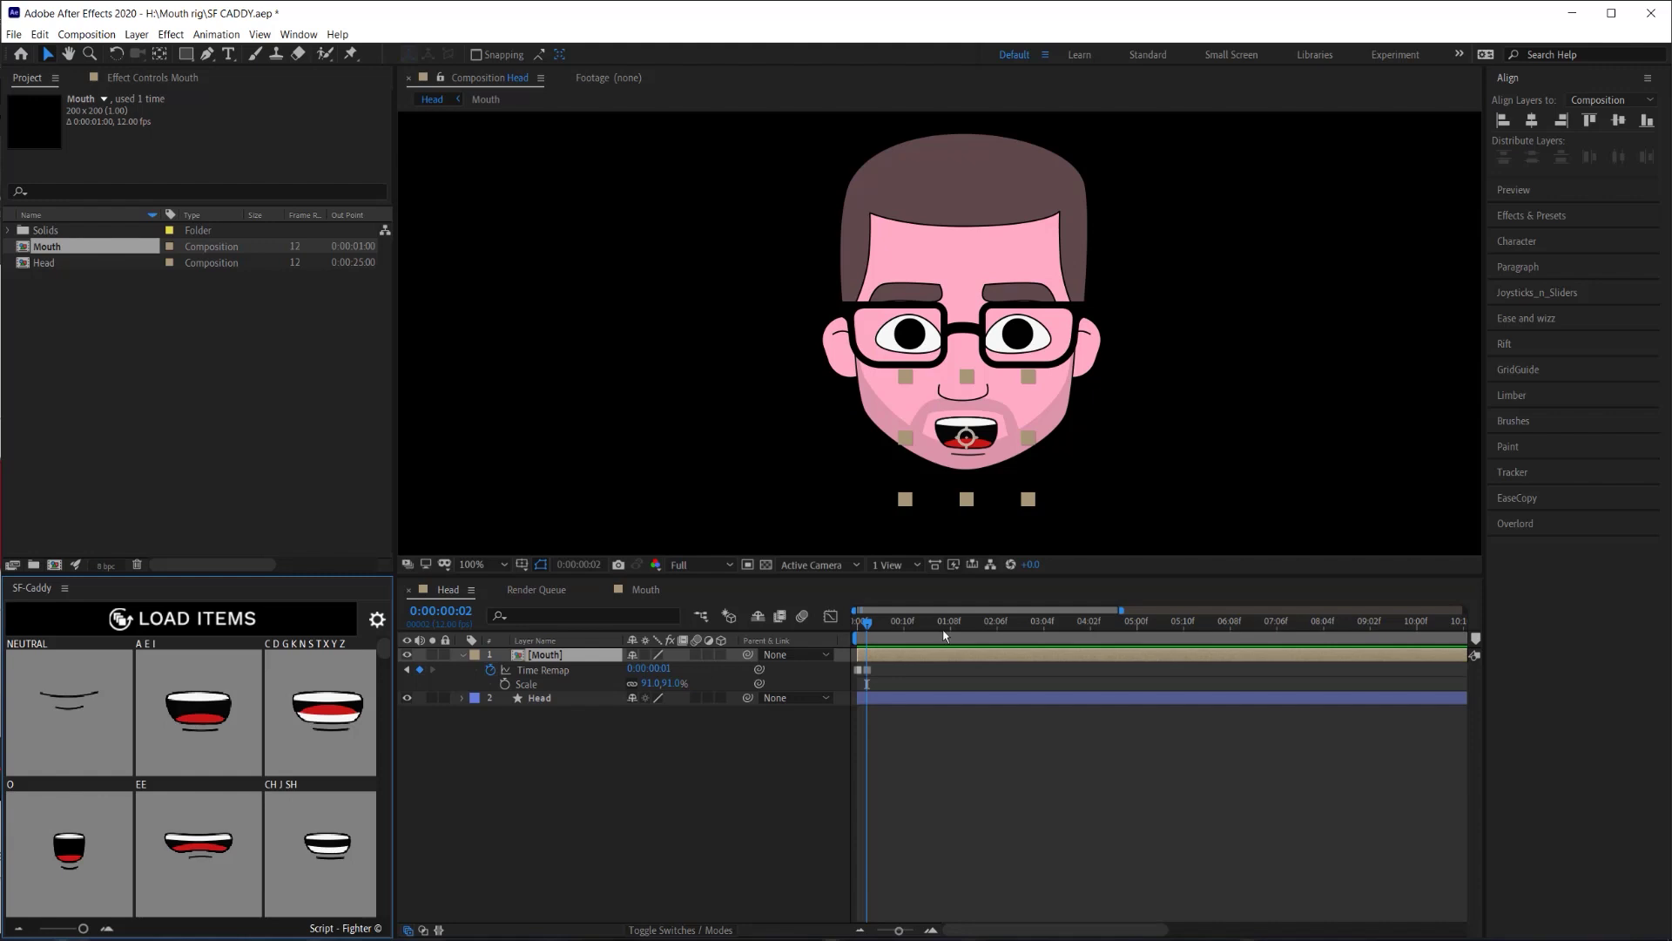
pyautogui.moveTo(866, 620); pyautogui.dragTo(898, 621)
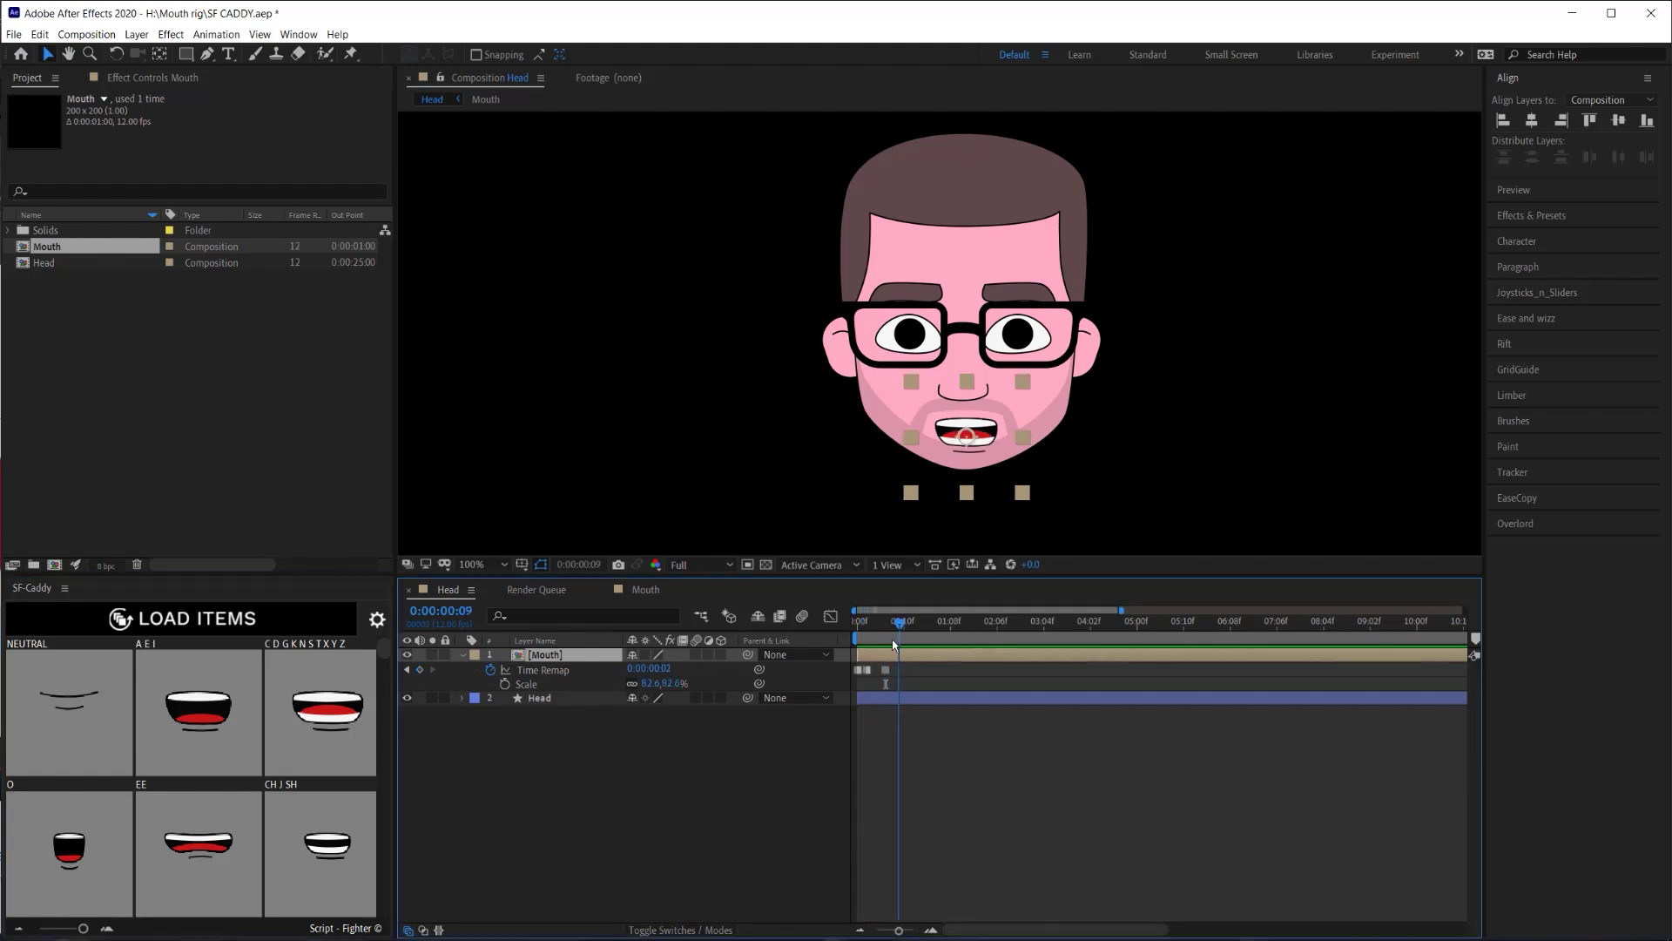
pyautogui.click(99, 863)
# Key the EE mouth at one second, CH J SH three frames later, and A E I at 0:00:01:07.
pyautogui.click(737, 707)
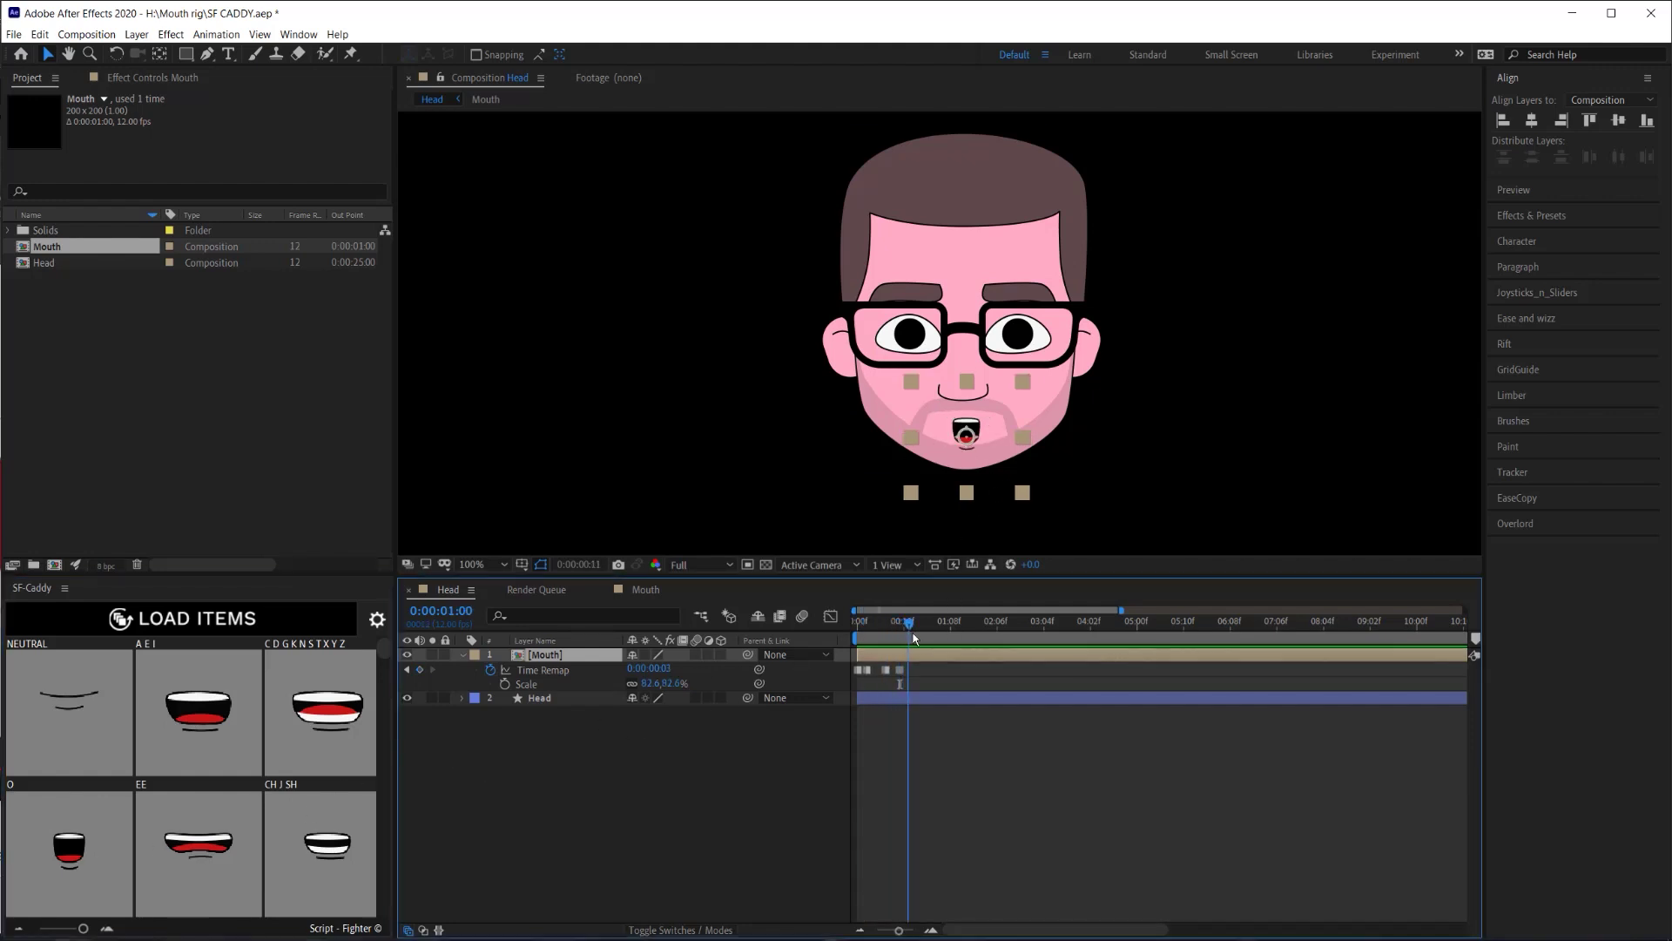
pyautogui.press('pagedown')
pyautogui.press('pagedown')
pyautogui.press('pagedown')
pyautogui.click(206, 843)
pyautogui.press('pagedown')
pyautogui.press('pagedown')
pyautogui.press('pagedown')
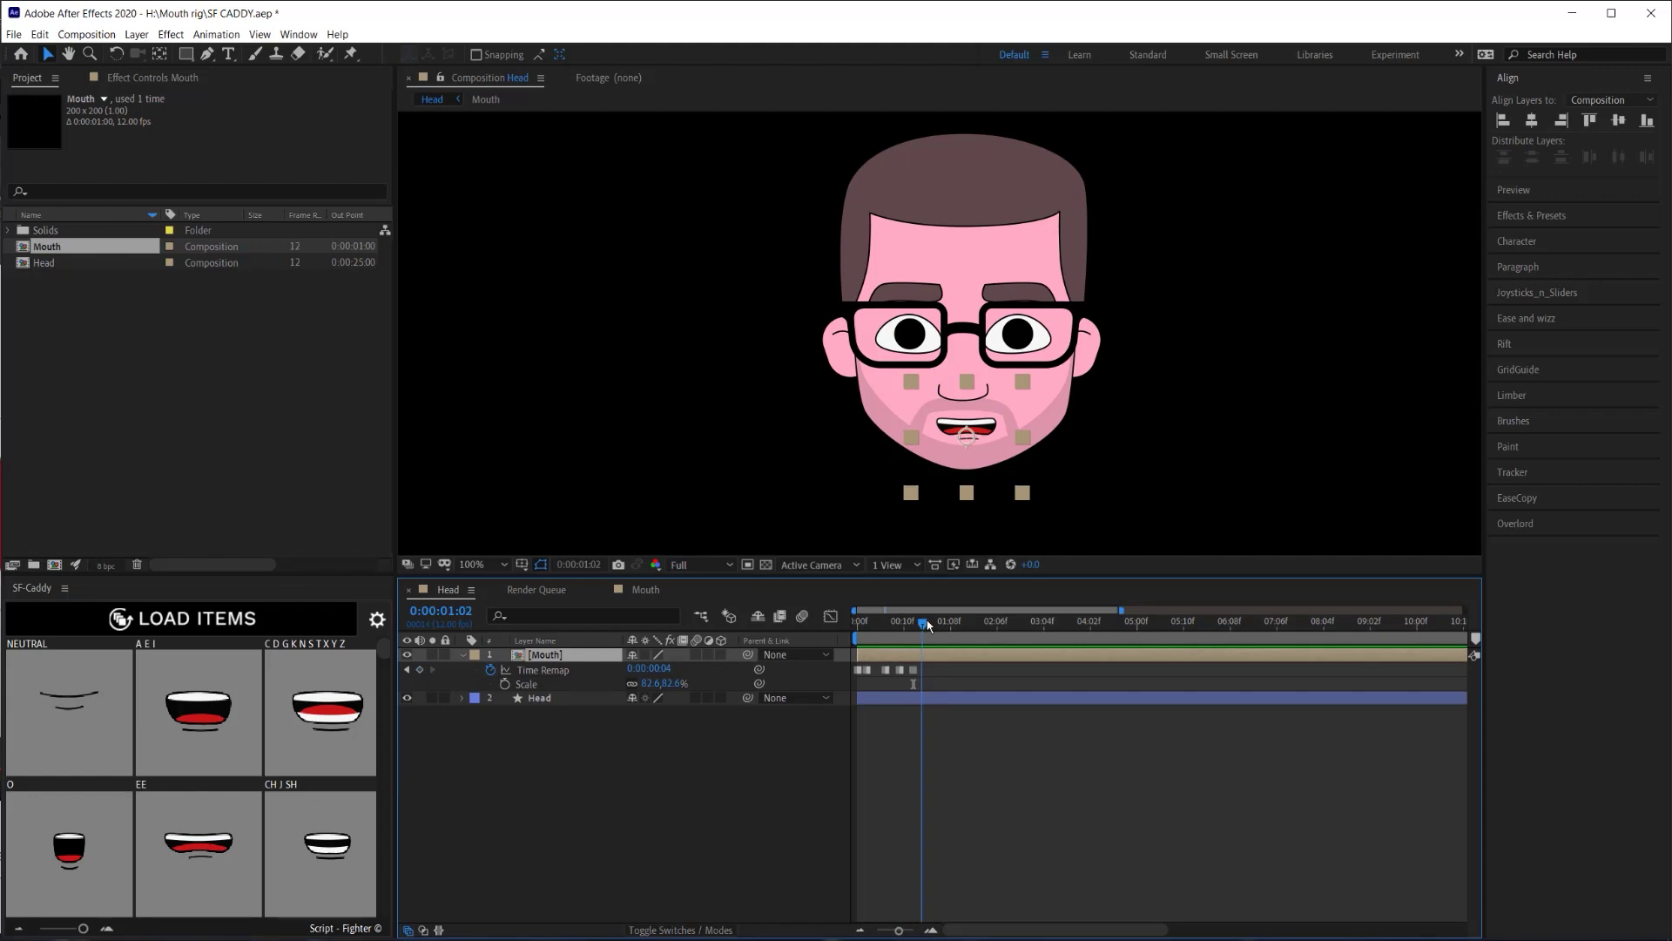
pyautogui.click(327, 842)
pyautogui.press('pagedown')
pyautogui.press('pagedown')
pyautogui.press('pagedown')
pyautogui.press('pagedown')
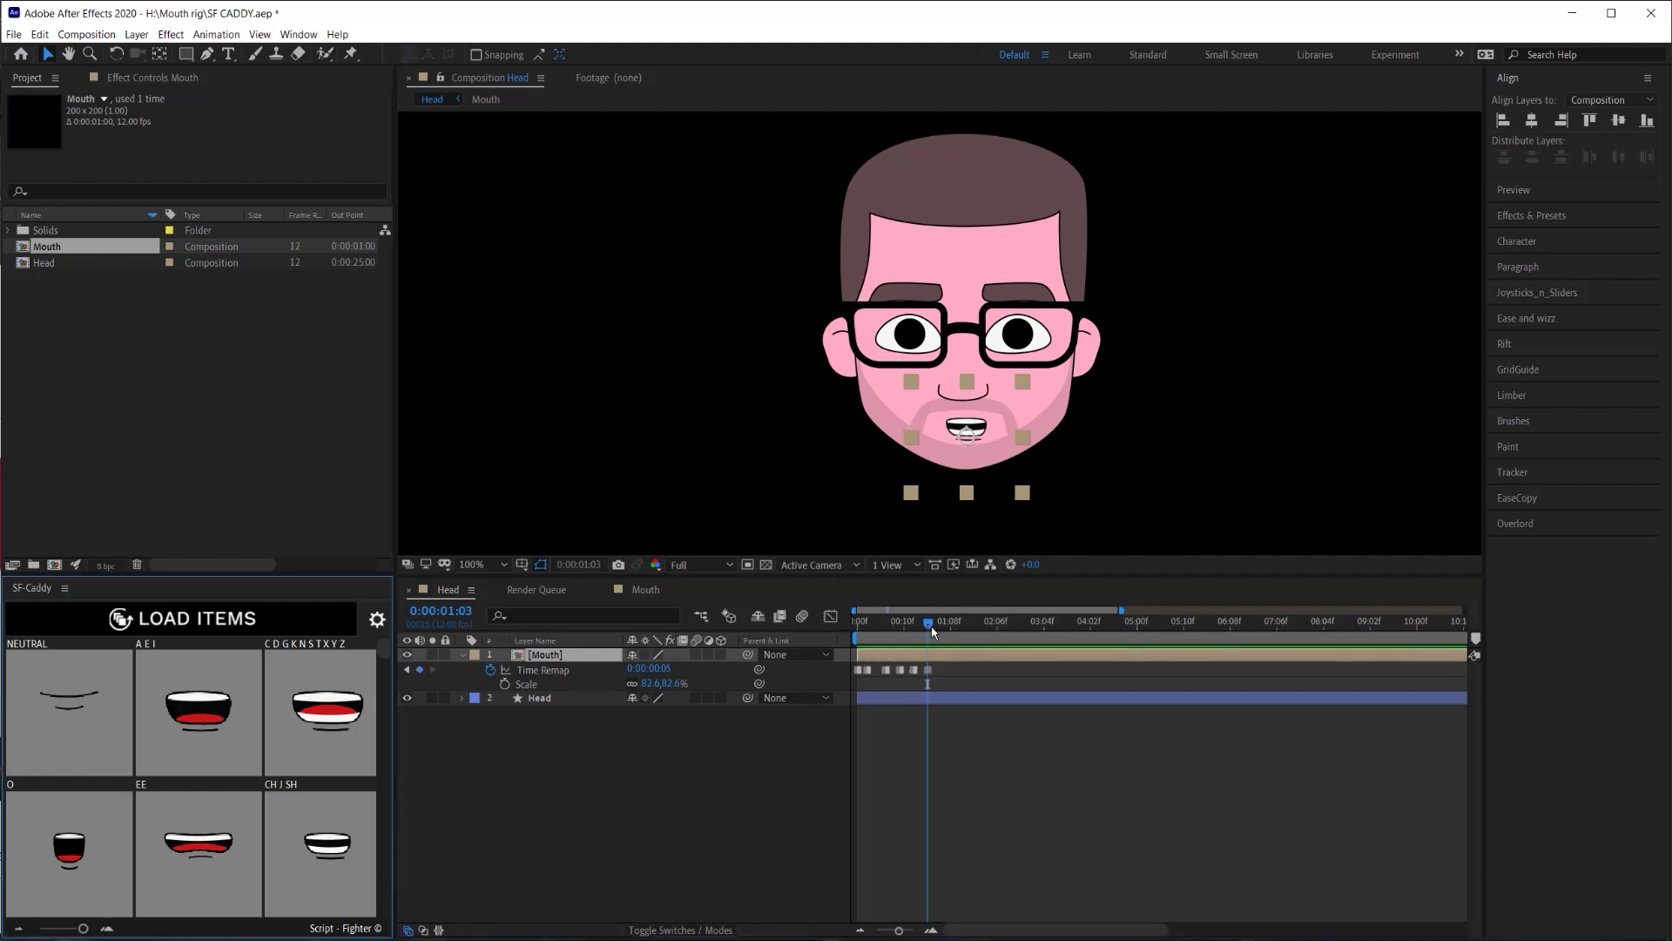
pyautogui.click(198, 710)
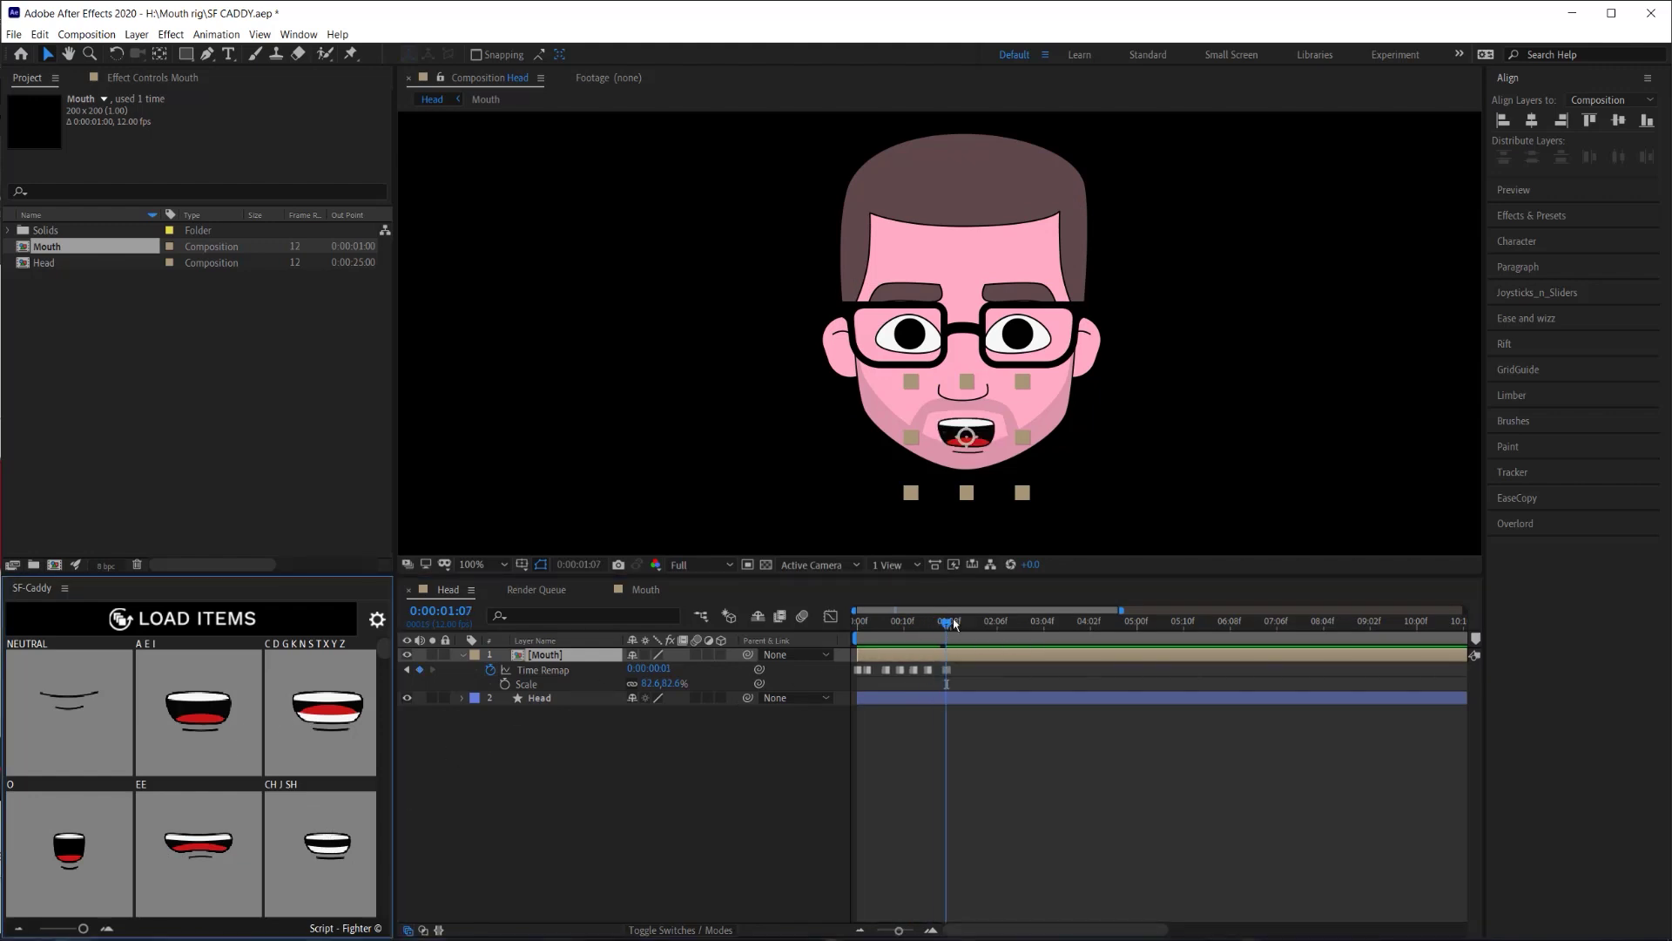
# Preview the lip-sync from the start and key the Neutral mouth at frame 11.
pyautogui.click(956, 684)
pyautogui.press('pagedown')
pyautogui.press('pagedown')
pyautogui.press('pagedown')
pyautogui.click(821, 704)
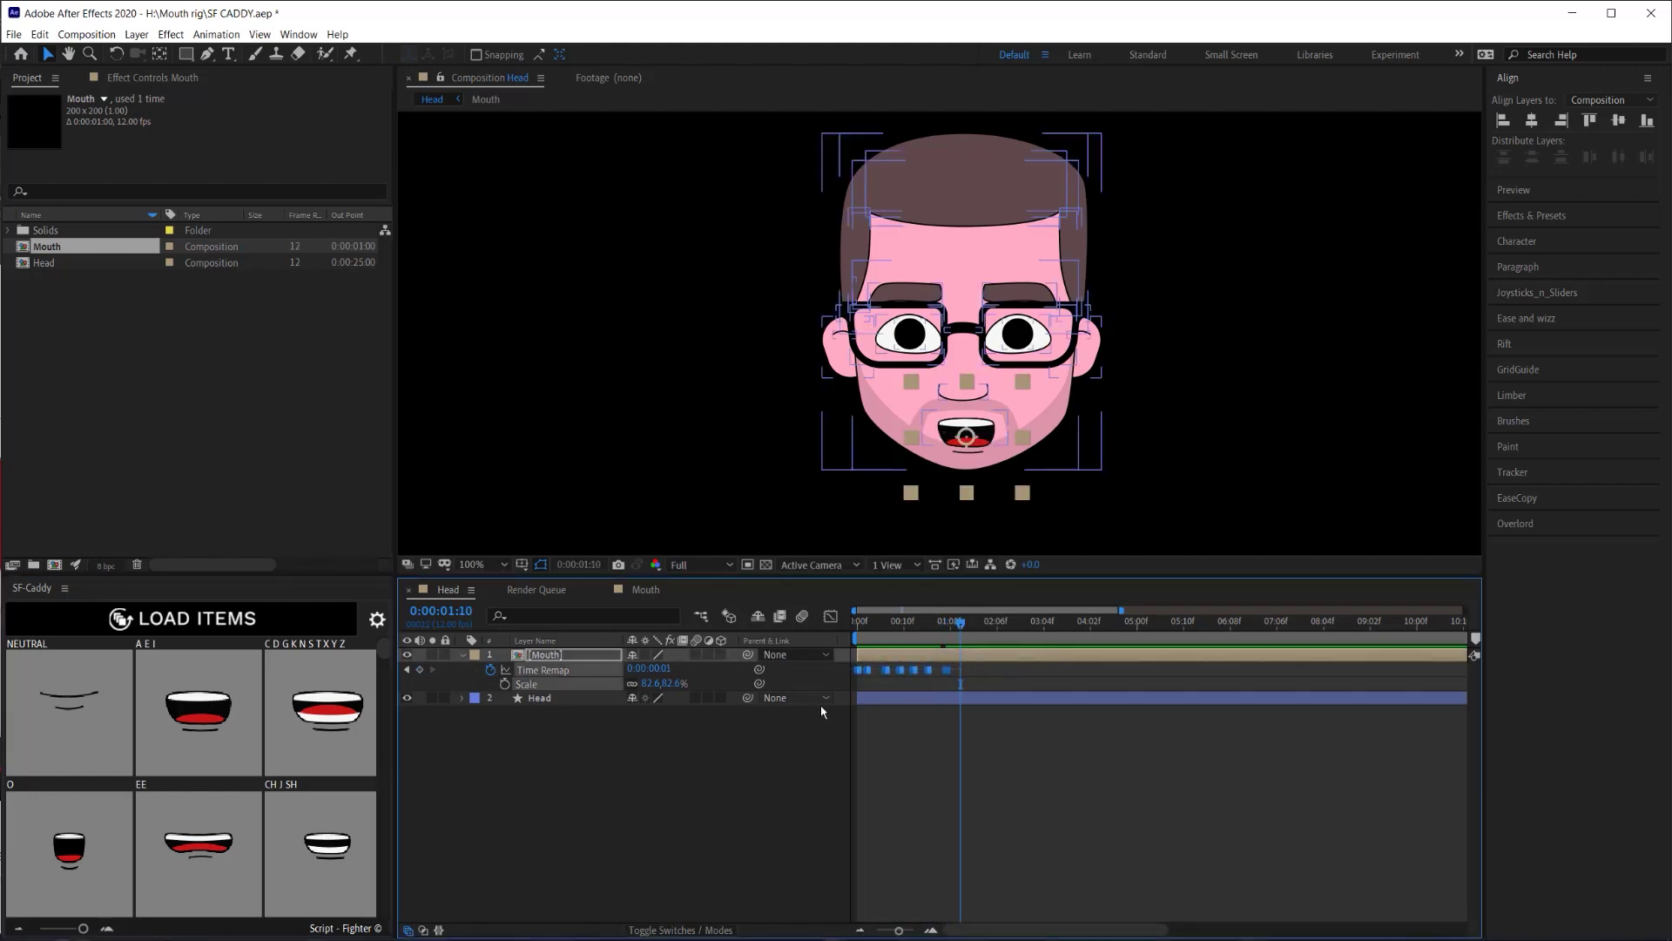
pyautogui.click(993, 762)
pyautogui.press('Home')
pyautogui.moveTo(953, 662); pyautogui.dragTo(918, 677)
pyautogui.press('space')
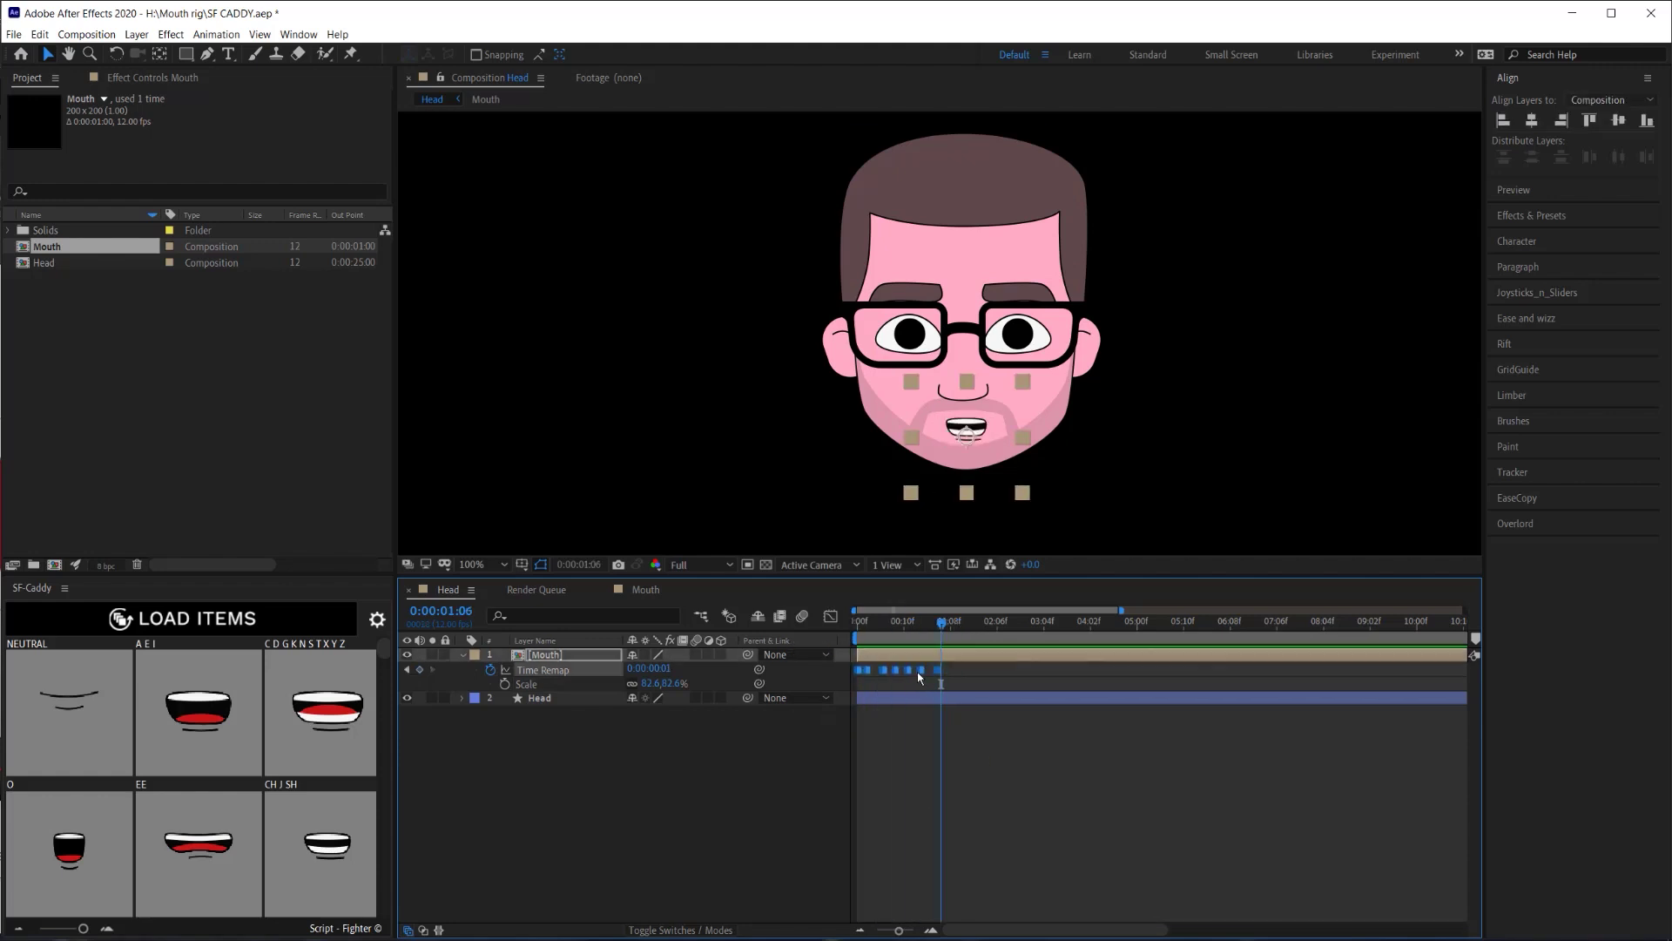
pyautogui.press('Home')
pyautogui.press('space')
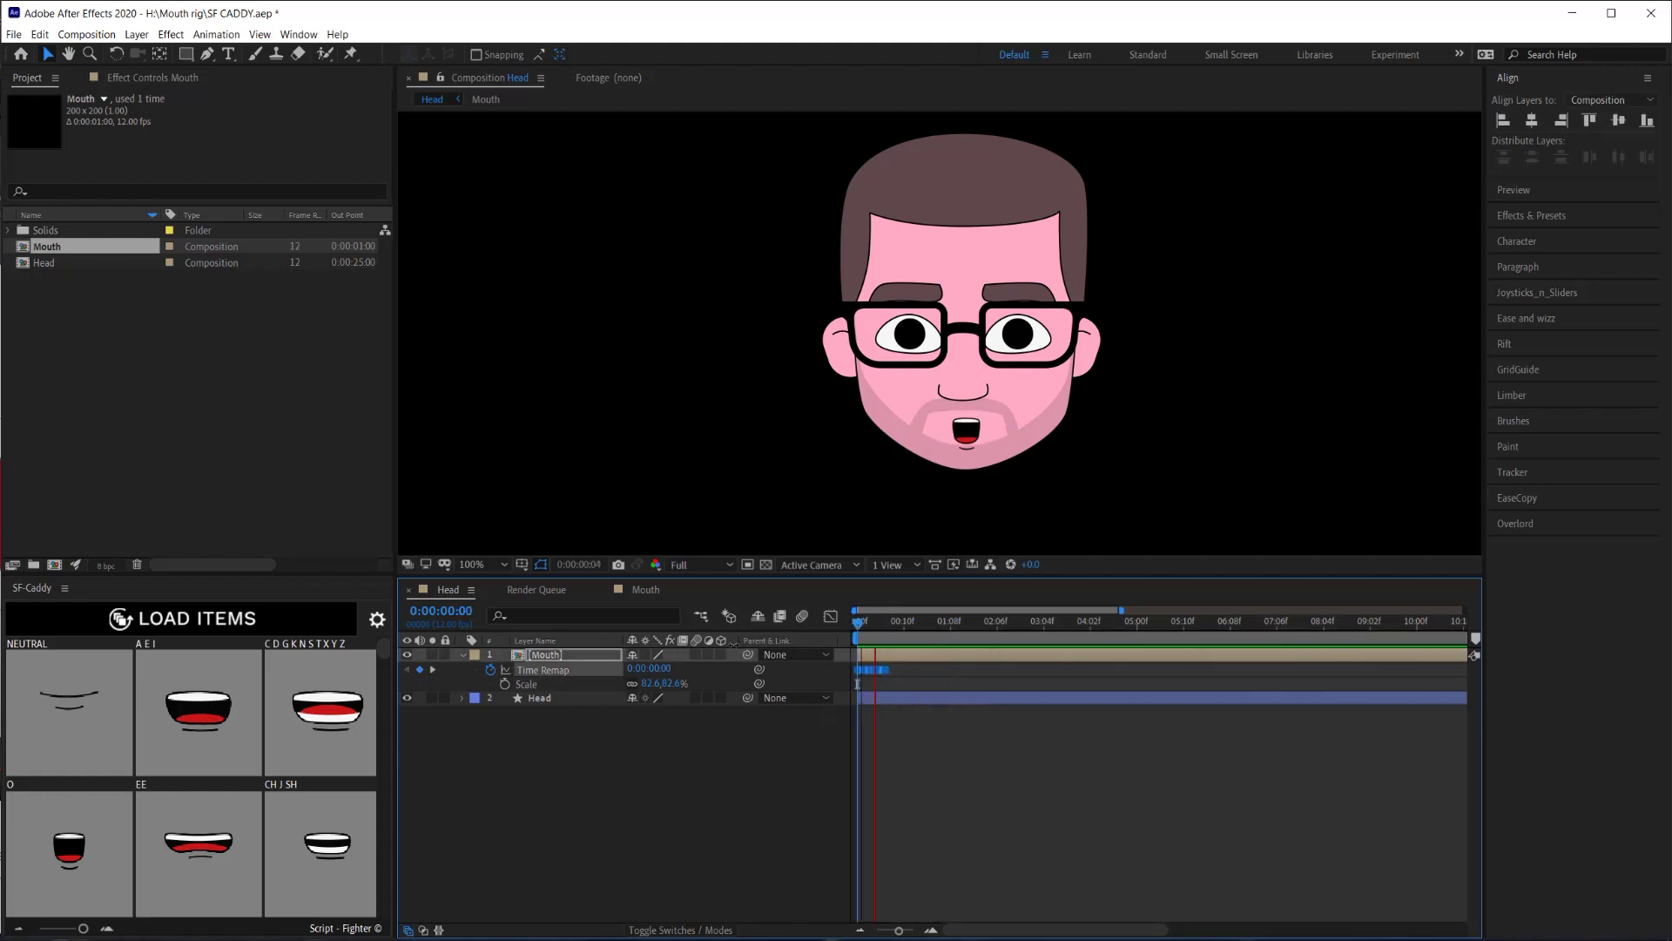
pyautogui.click(86, 733)
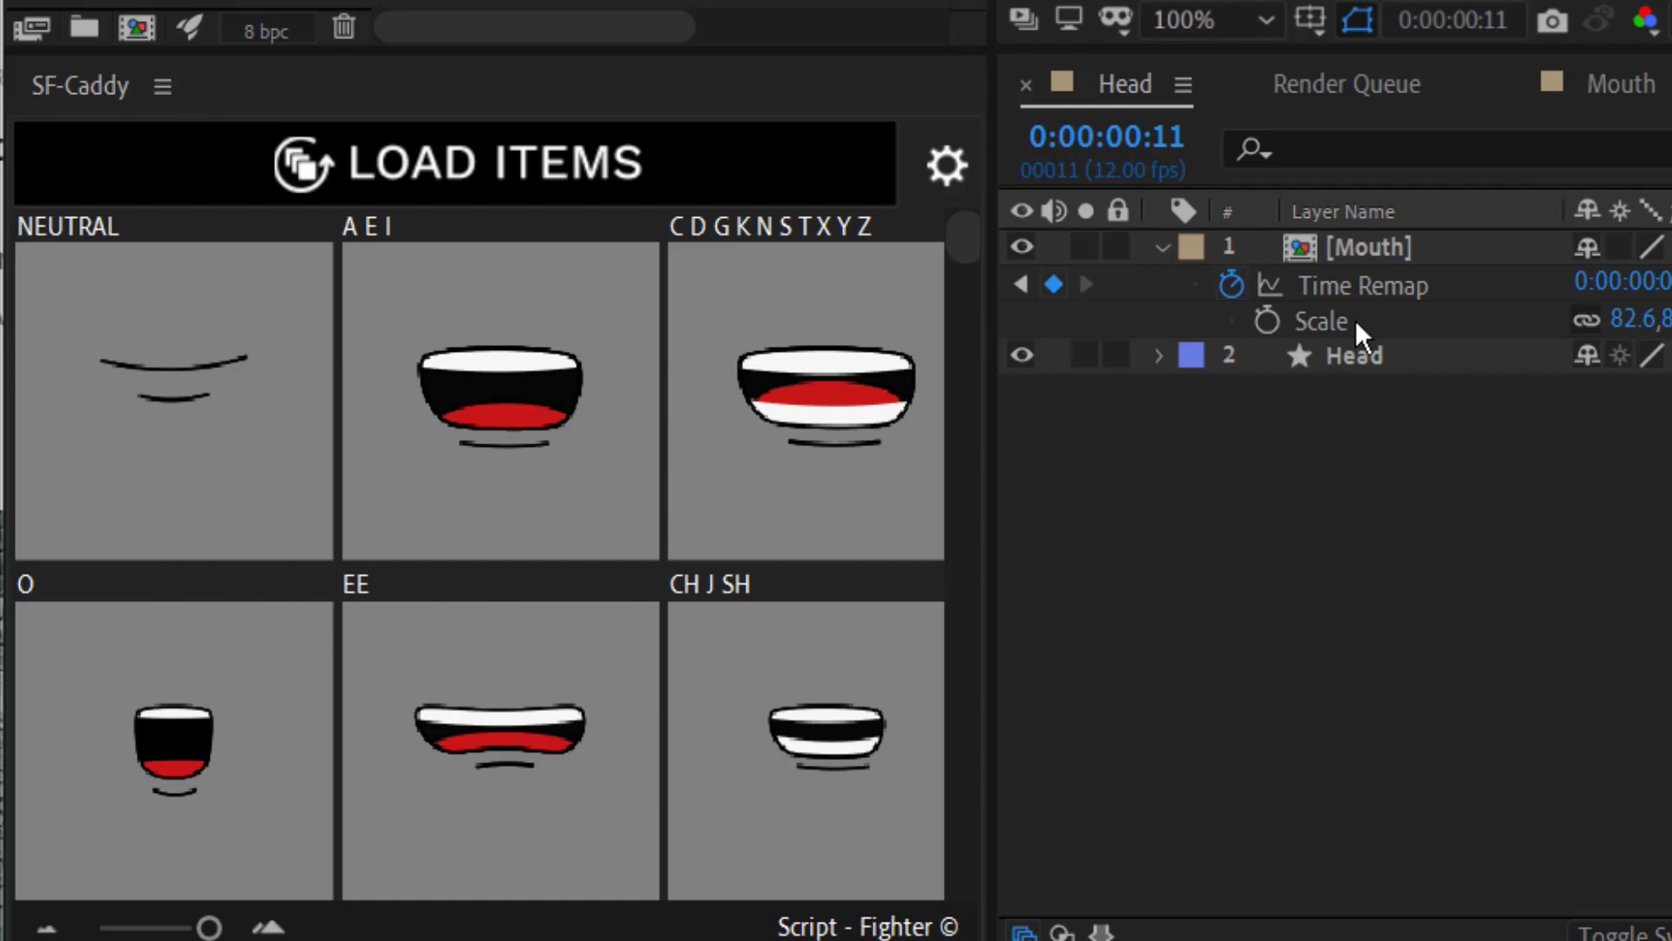
# Rename the first SF-Caddy mouth button from NEUTRAL to 'CLOSED'.
pyautogui.click(1433, 238)
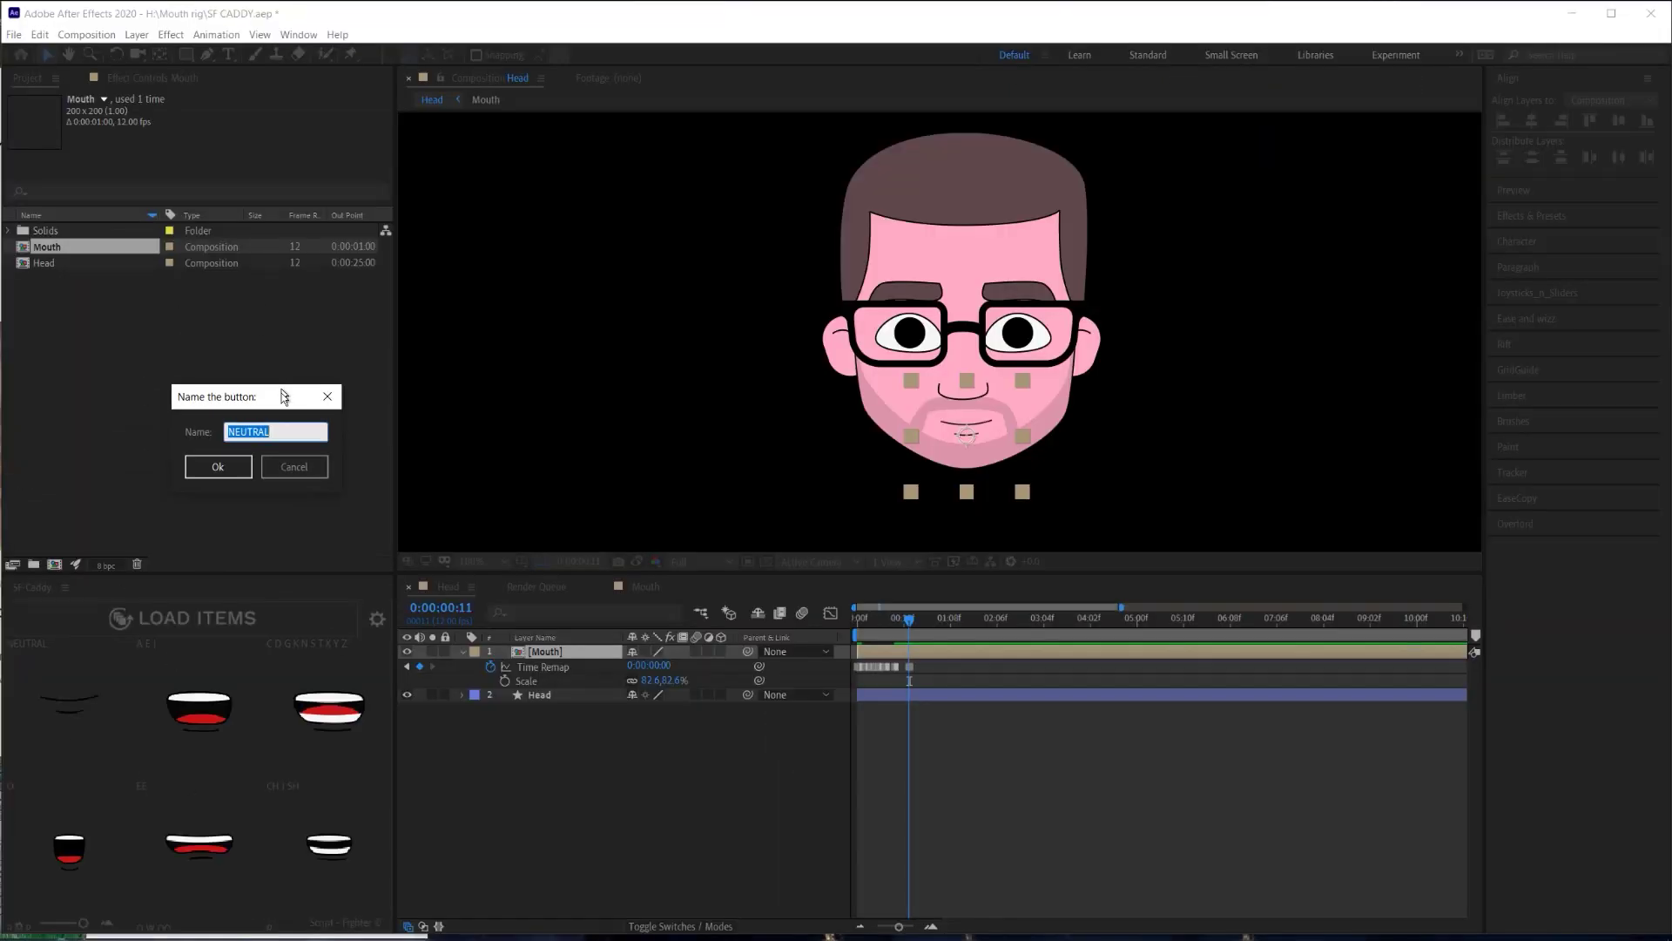
pyautogui.press('BackSpace')
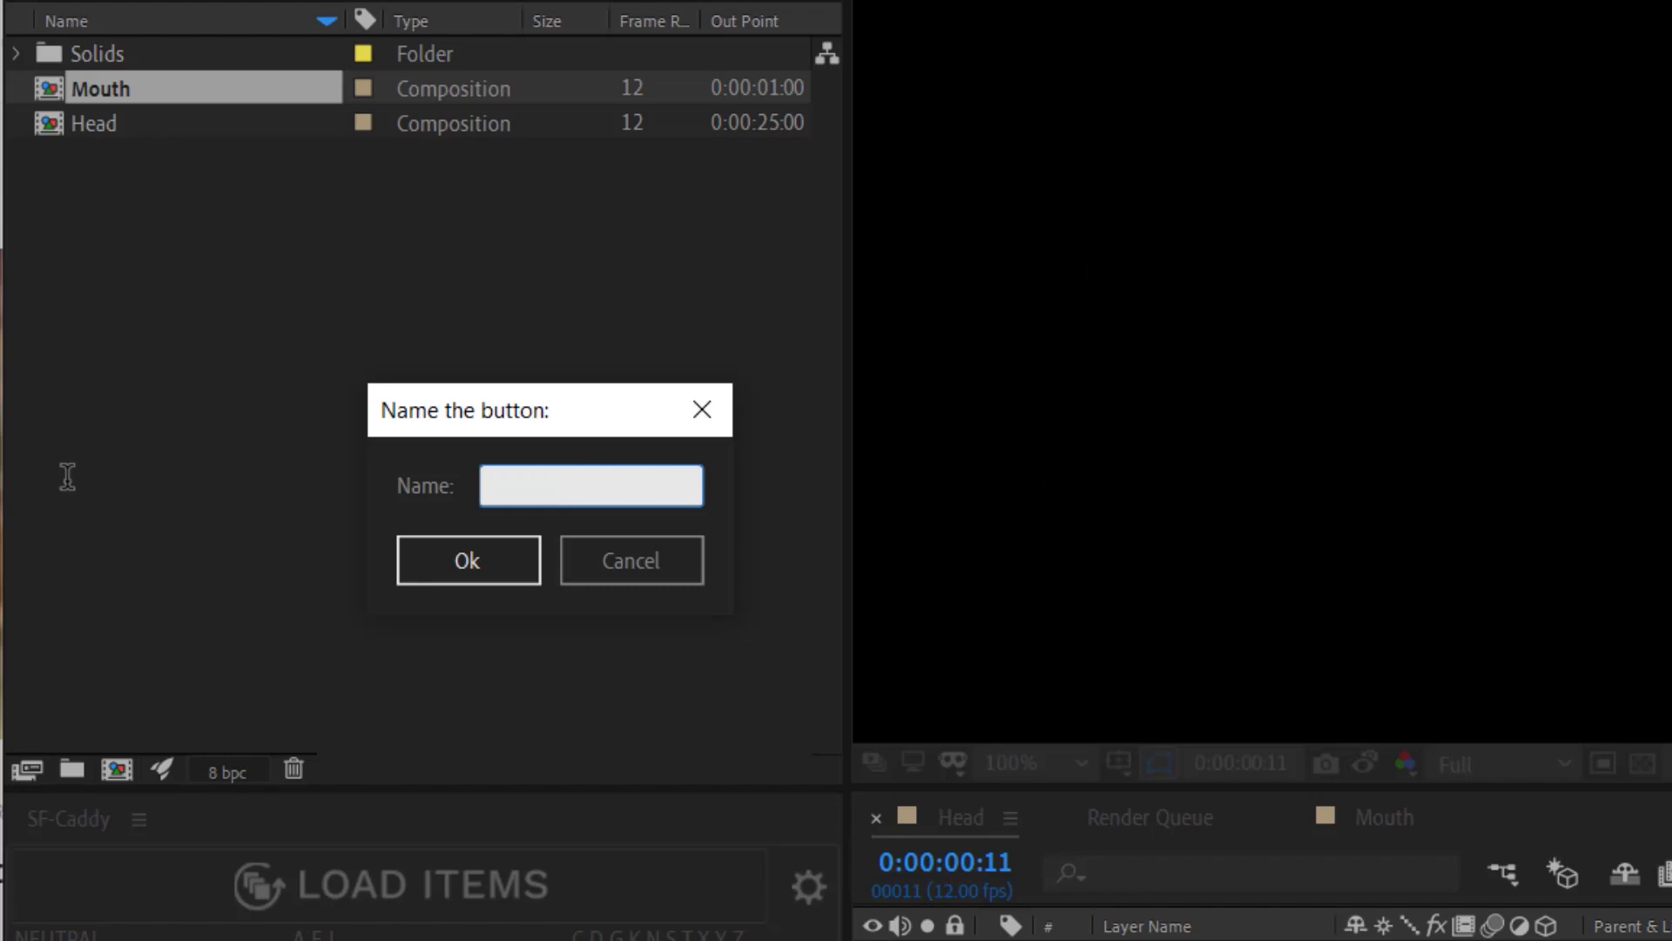
pyautogui.write('cLOSED')
pyautogui.press('Return')
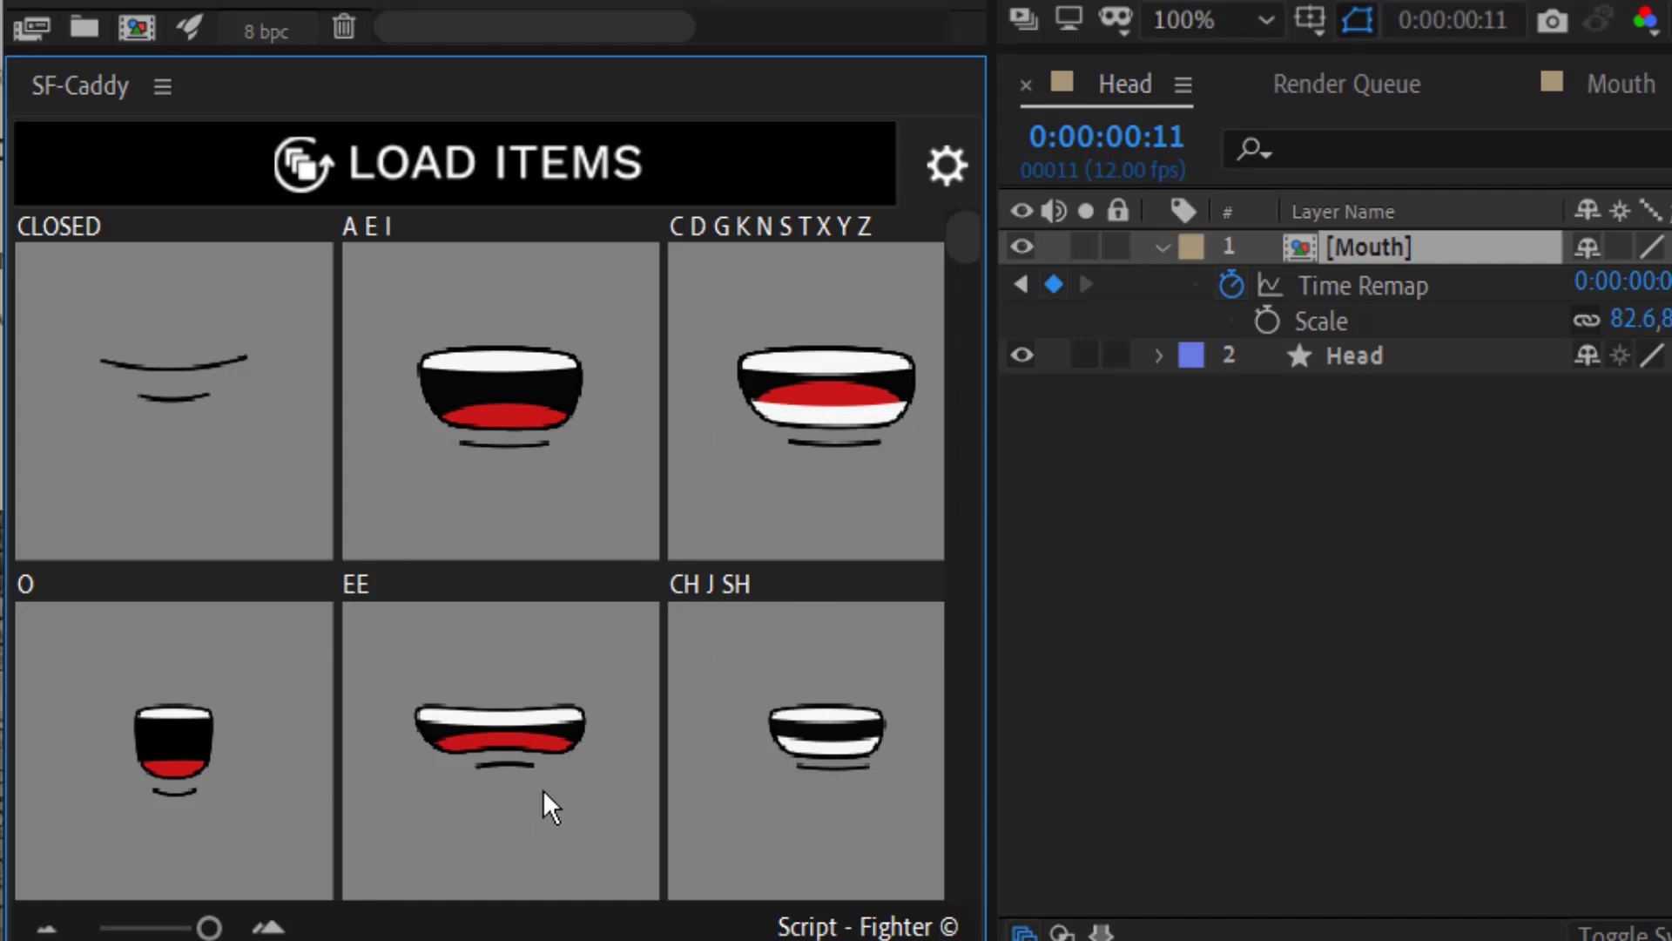
# Shrink the SF-Caddy thumbnails to four per row so all twelve mouth poses fit.
pyautogui.moveTo(966, 268); pyautogui.dragTo(1000, 871)
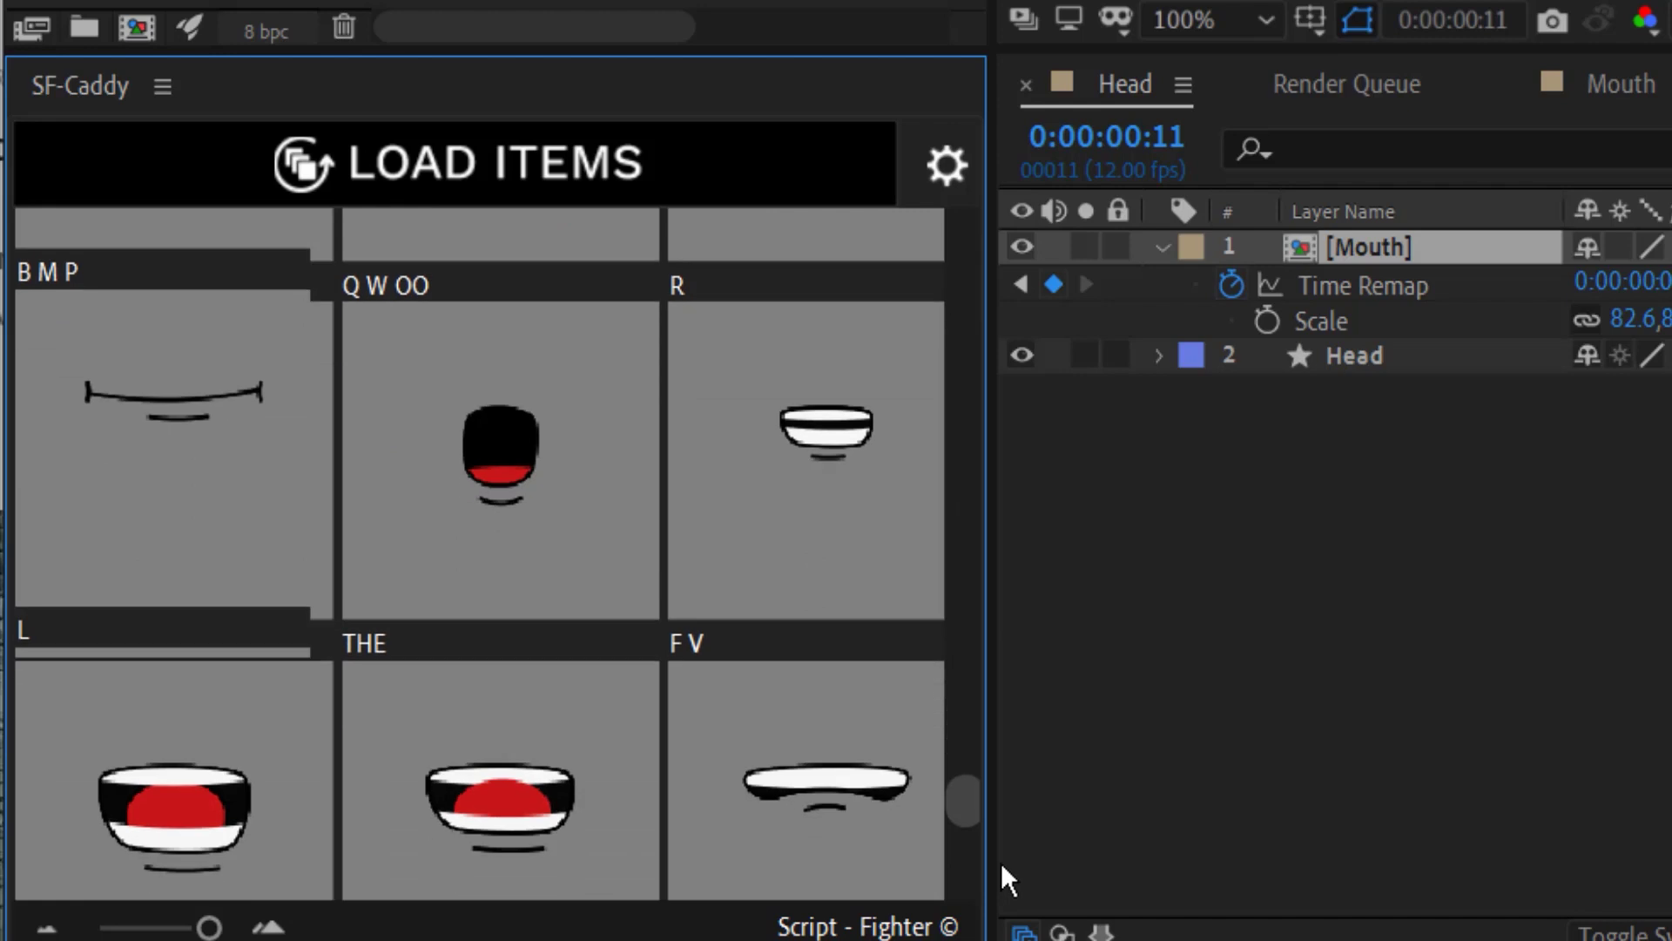
pyautogui.moveTo(989, 665); pyautogui.dragTo(908, 70)
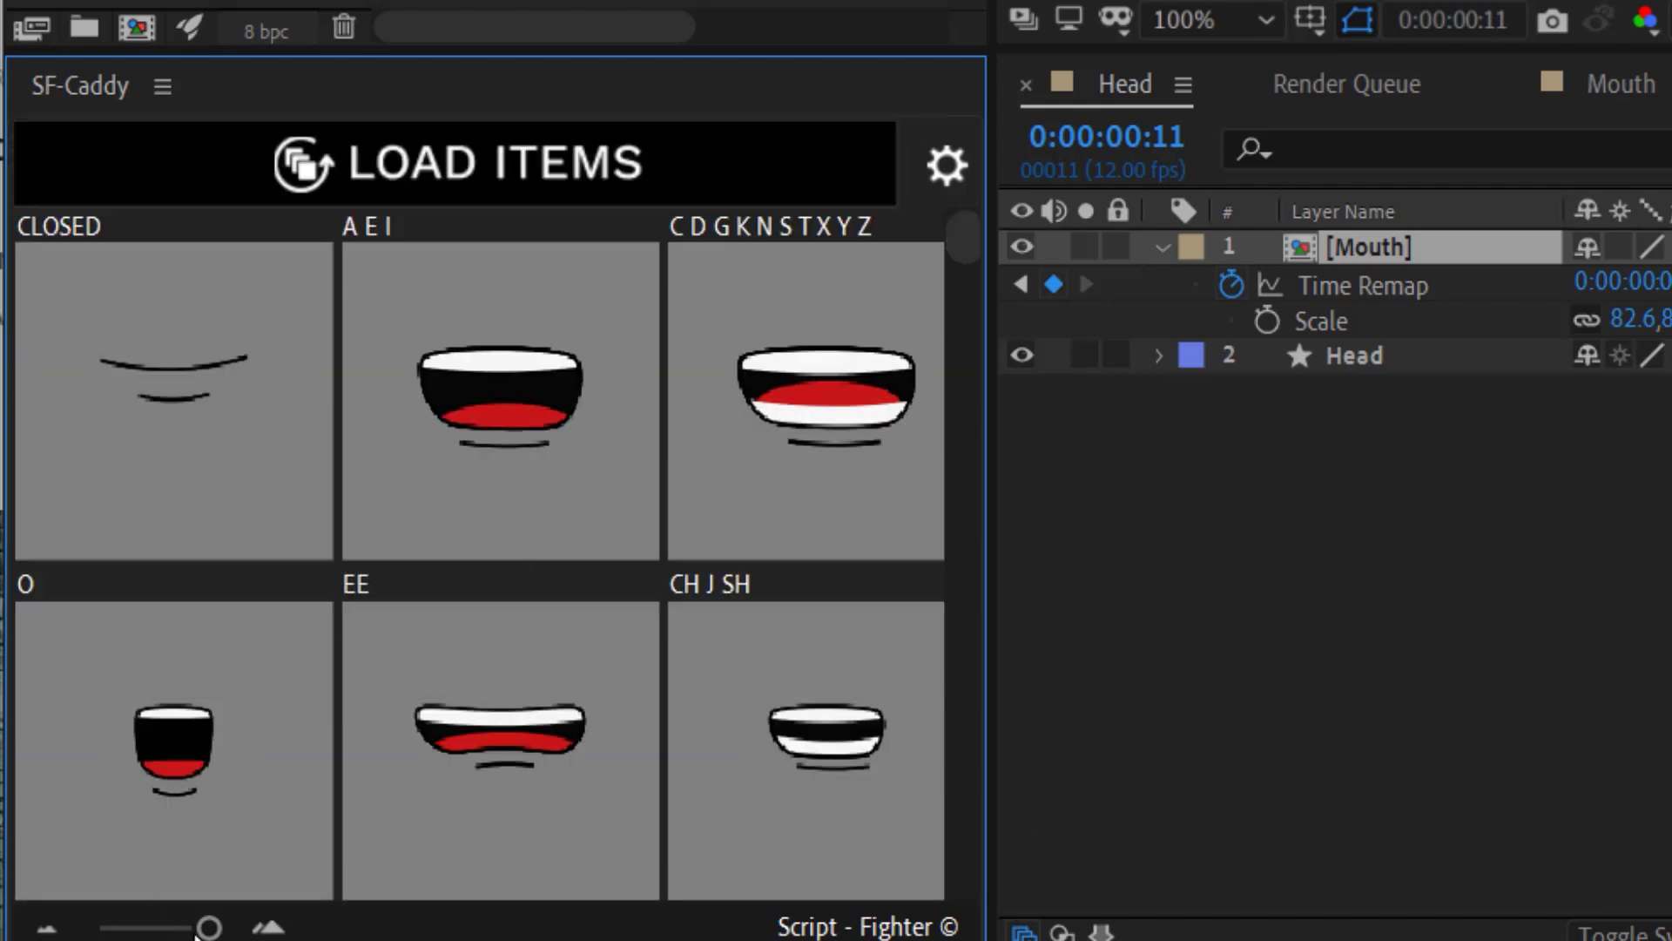
pyautogui.moveTo(196, 932); pyautogui.dragTo(152, 930)
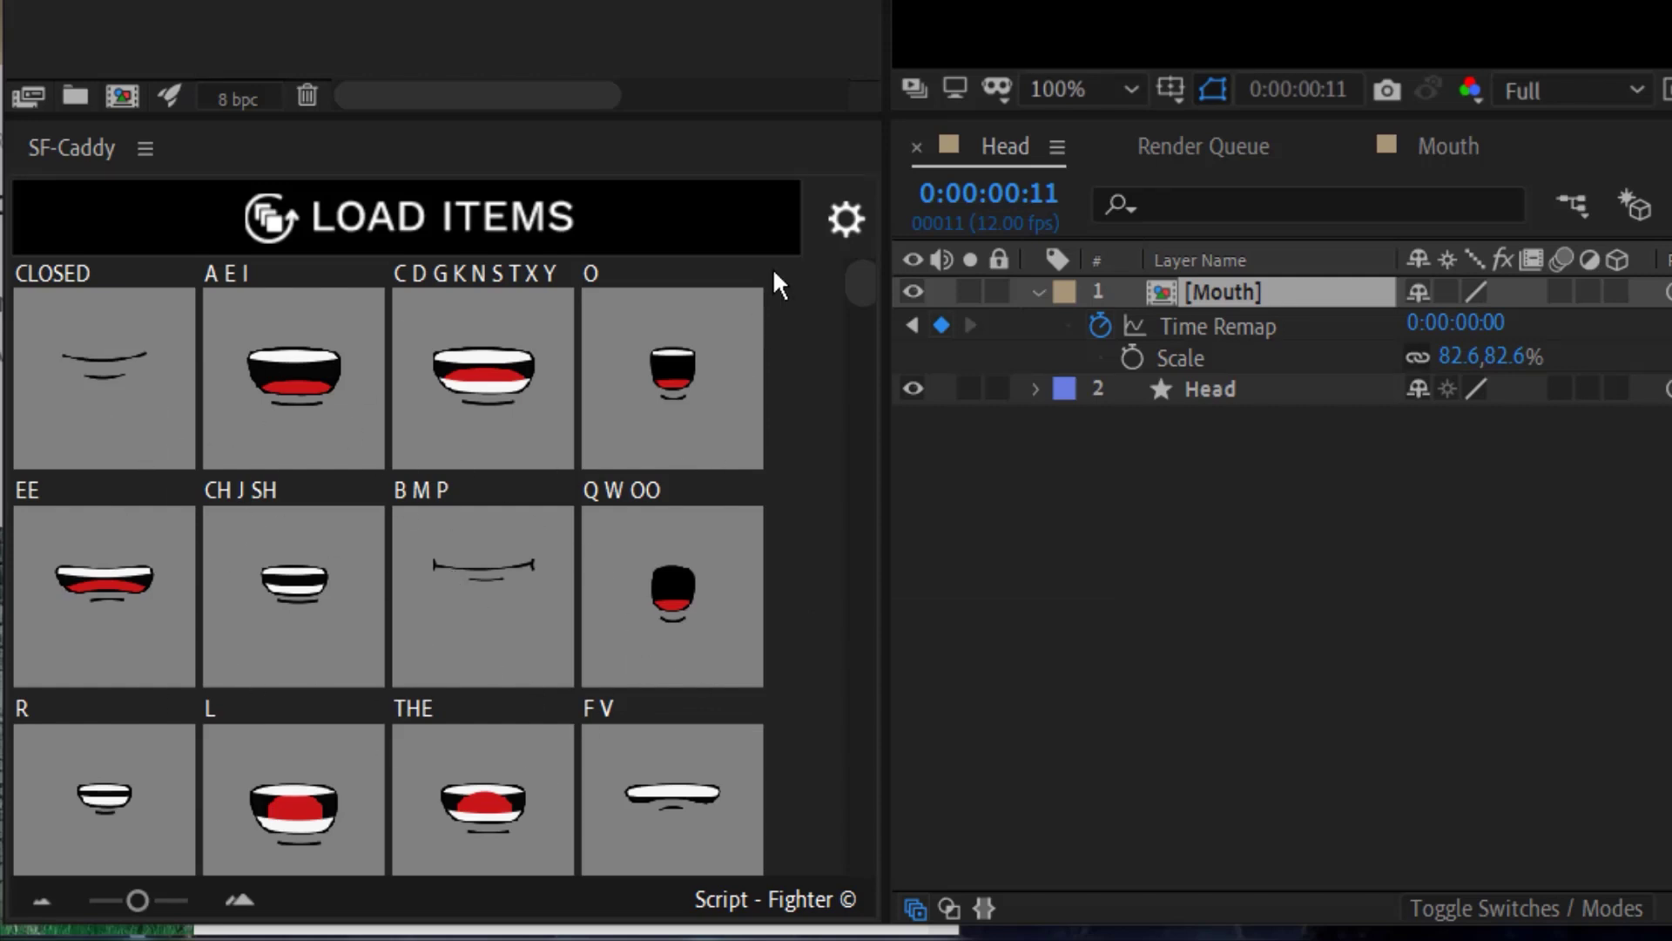
# Set the SF-Caddy button back colour to blue (RGB 85, 91, 221) and save the settings.
pyautogui.click(846, 218)
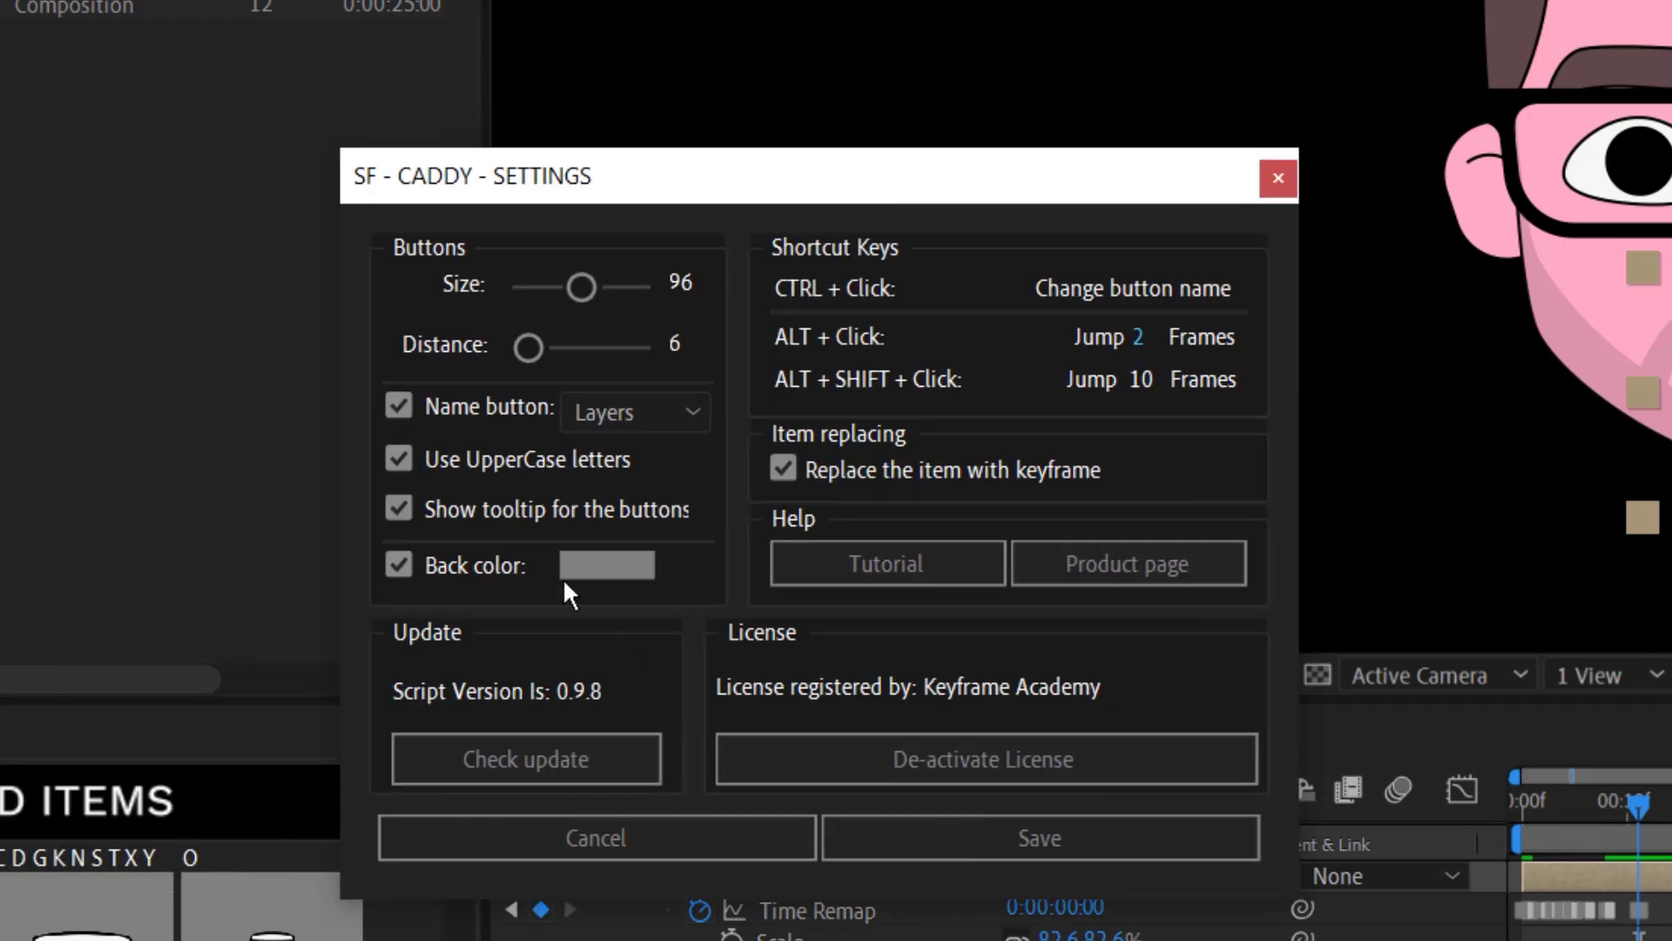
pyautogui.click(619, 566)
pyautogui.click(719, 282)
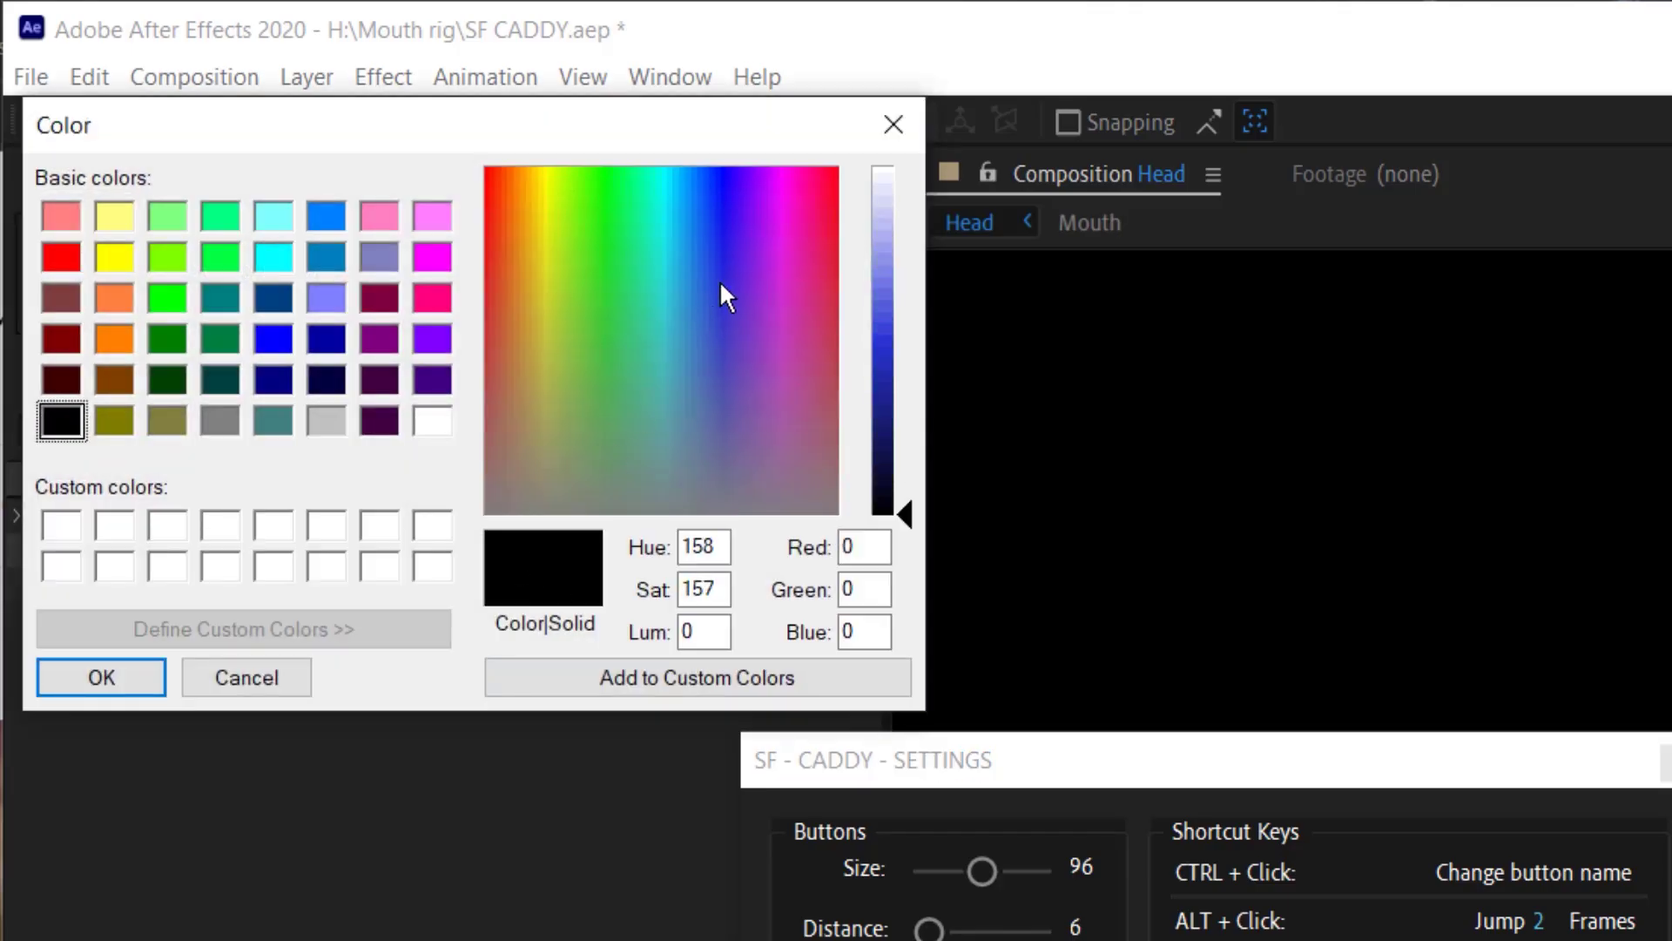
pyautogui.moveTo(882, 342); pyautogui.dragTo(882, 306)
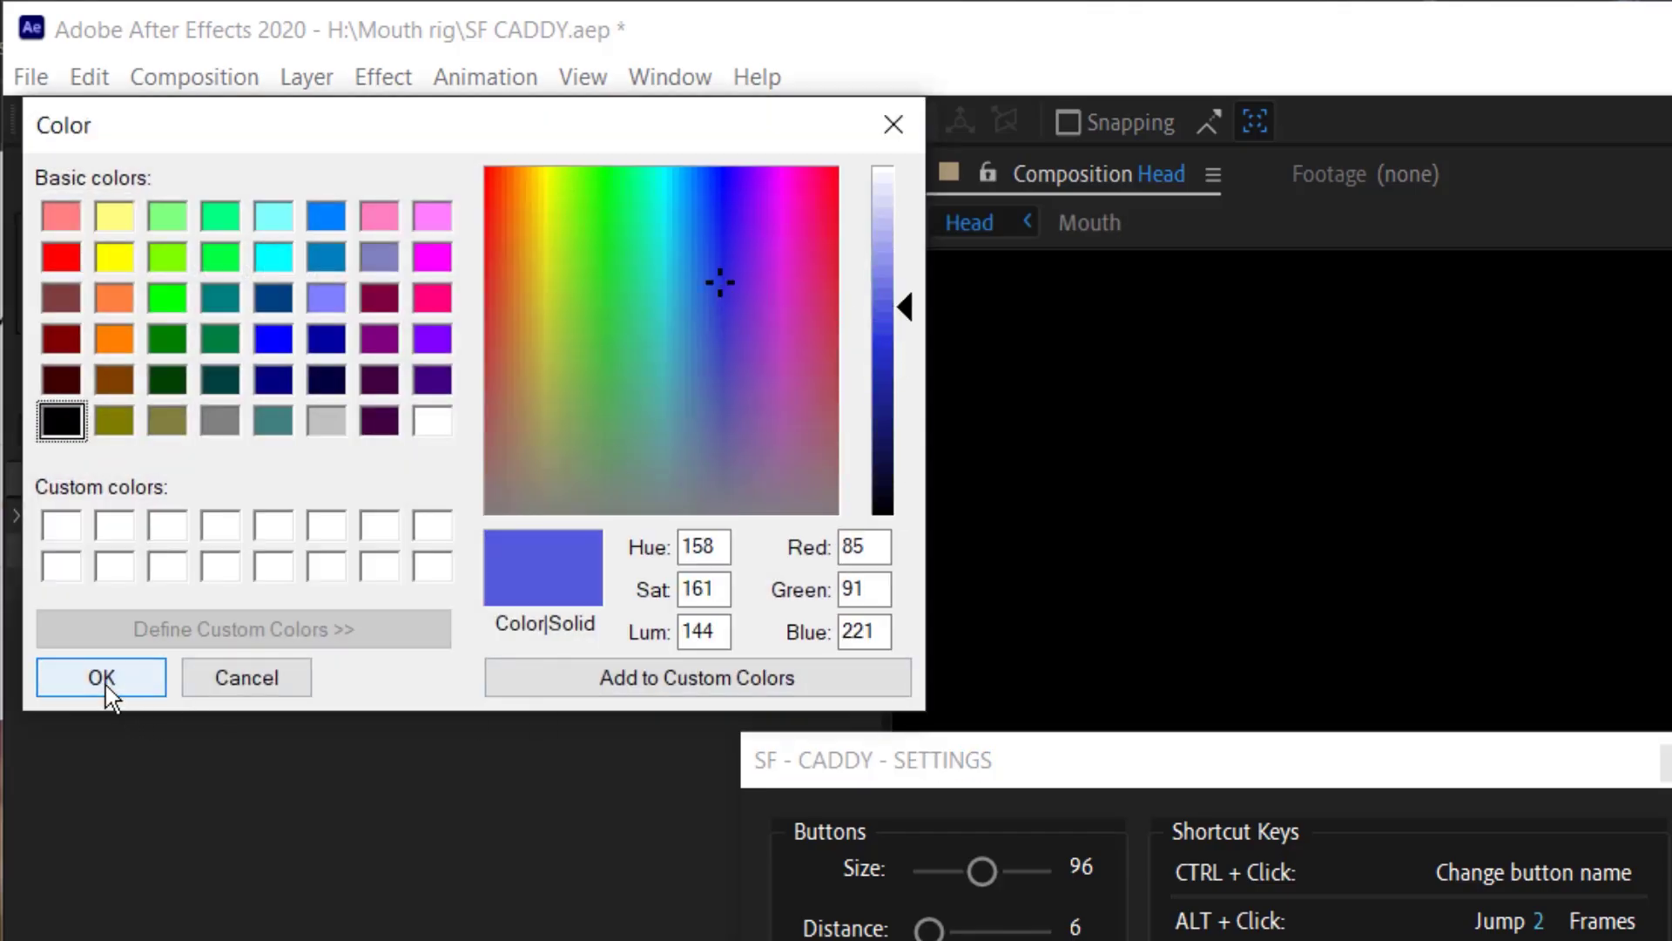
pyautogui.click(101, 678)
pyautogui.click(1014, 833)
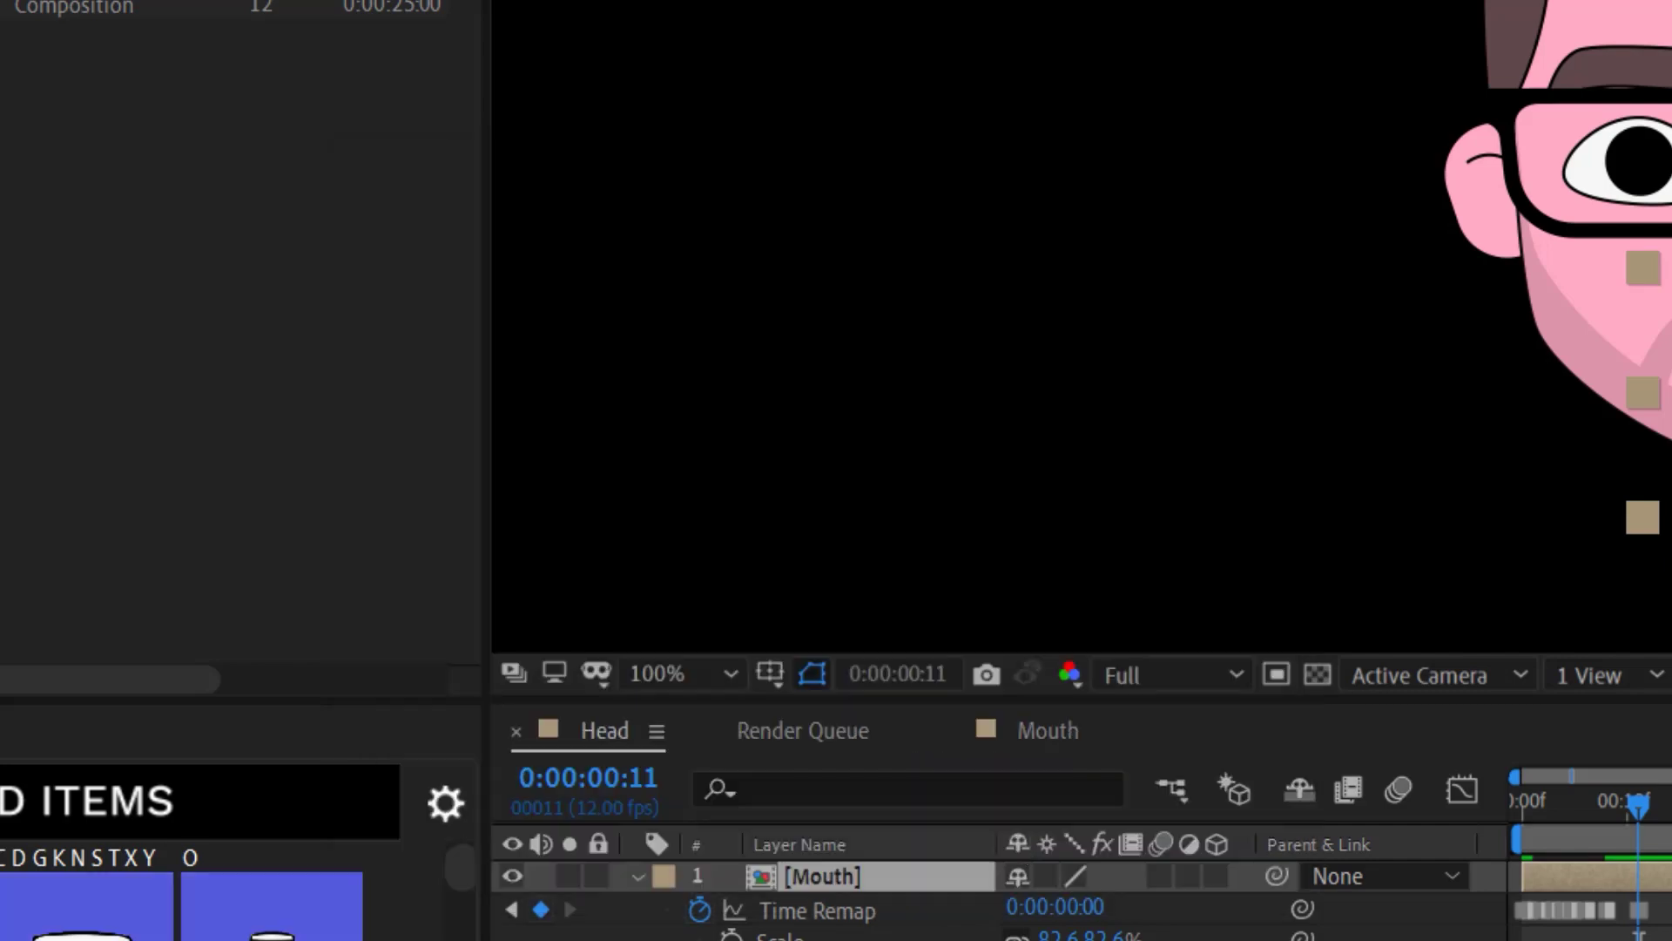